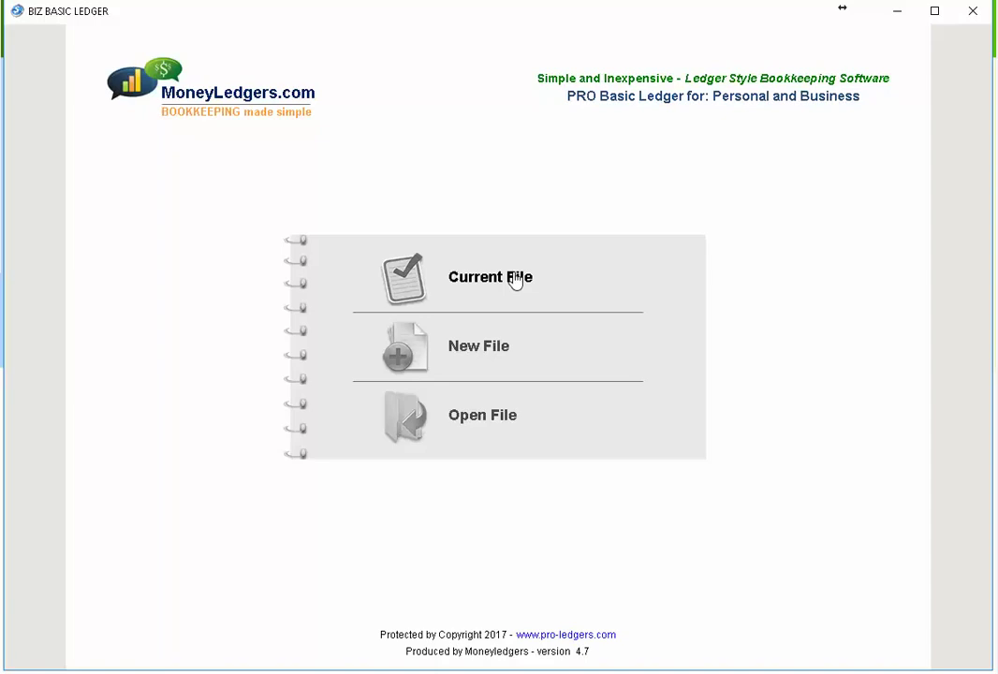
Step: Create a new Real Estate Agents ledger file and save it in OneDrive as "2018 bookkeeping file"
left_click(468, 353)
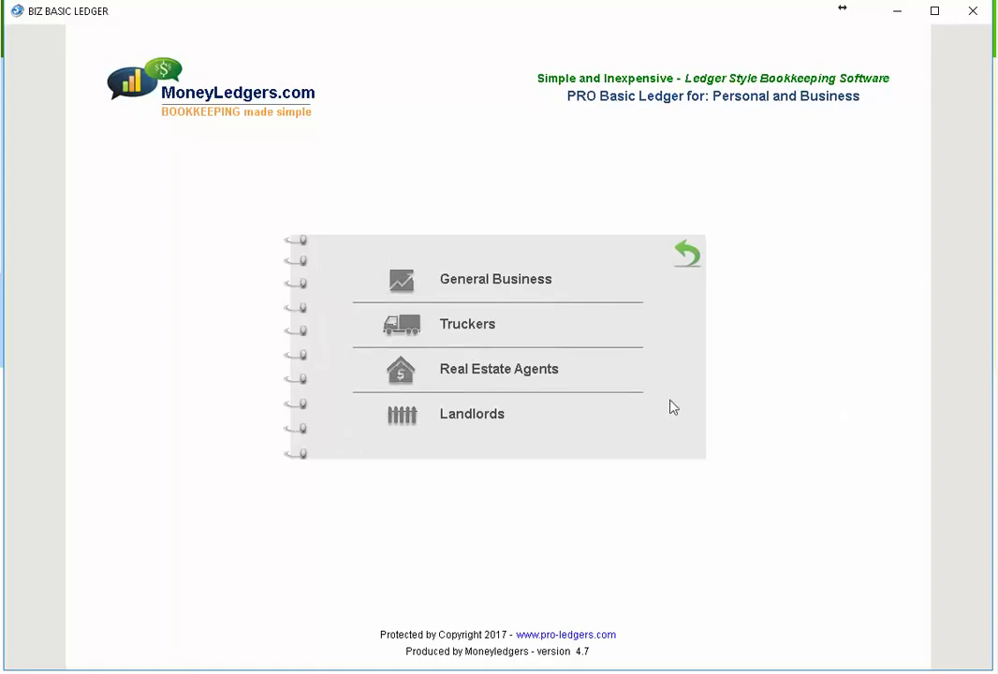
left_click(471, 374)
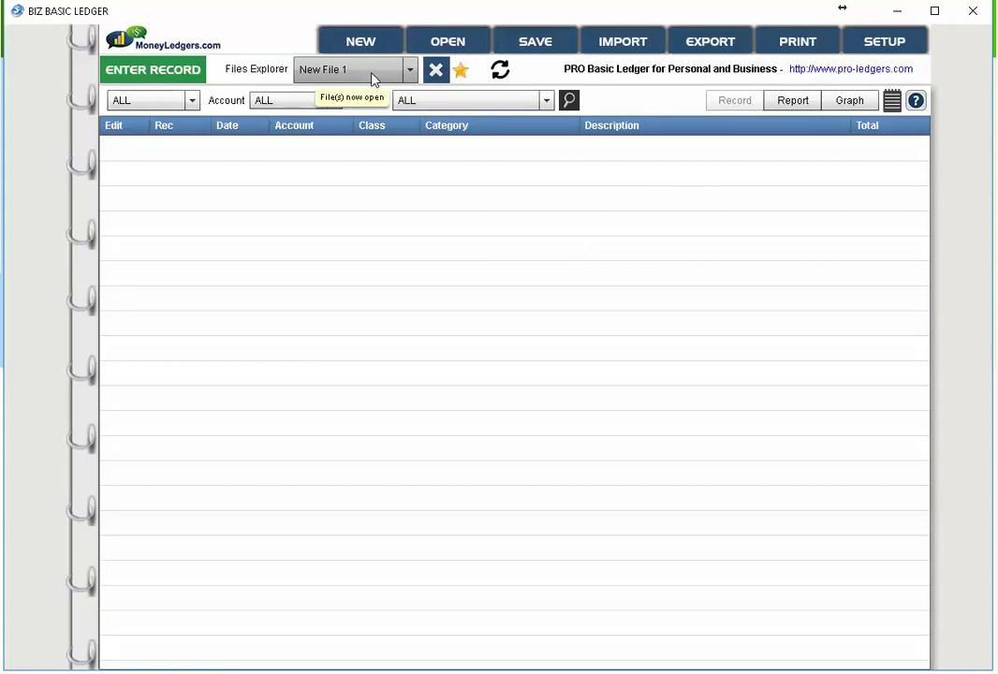
left_click(557, 43)
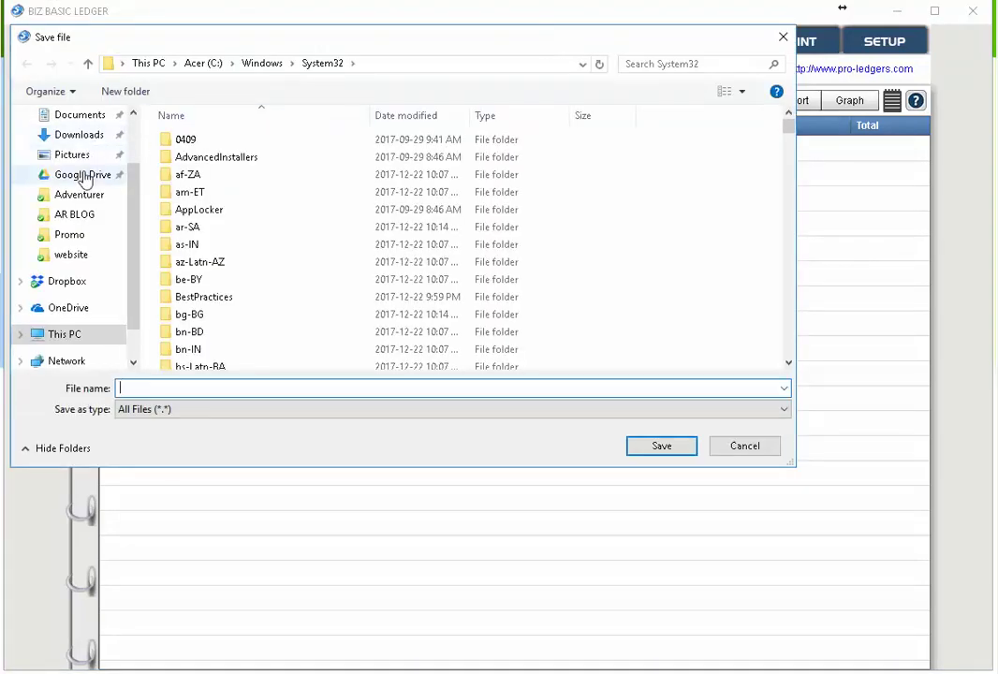
left_click(69, 309)
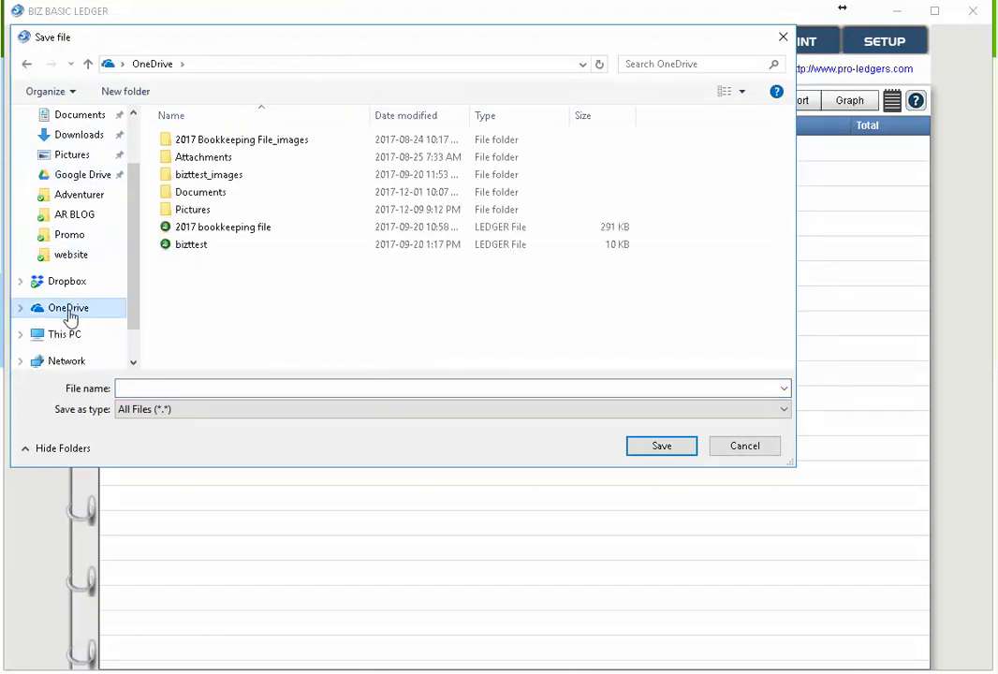
left_click(139, 387)
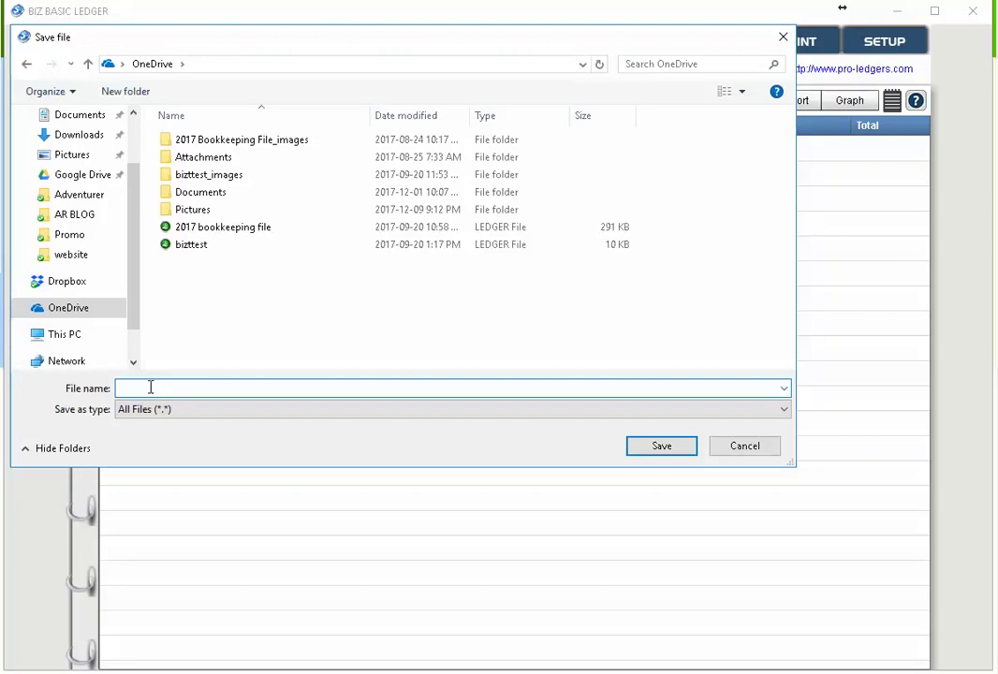
type("bookkeeping file")
left_click(118, 388)
type("2018")
left_click(650, 458)
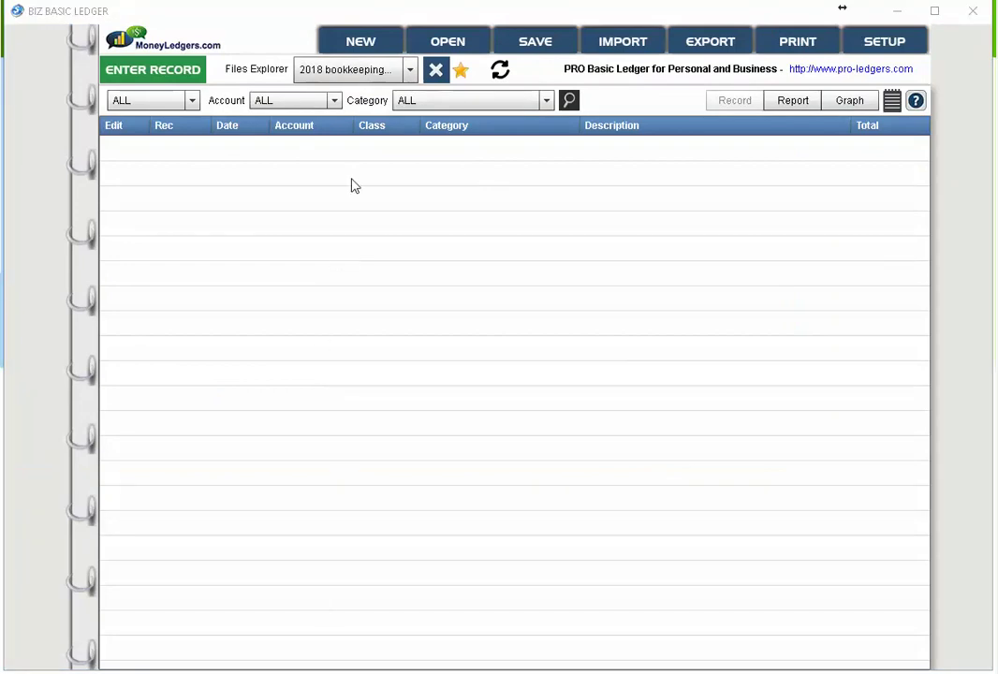
Step: In the file's setup, set the year to 2018 and the first month of the financial year to January
left_click(907, 42)
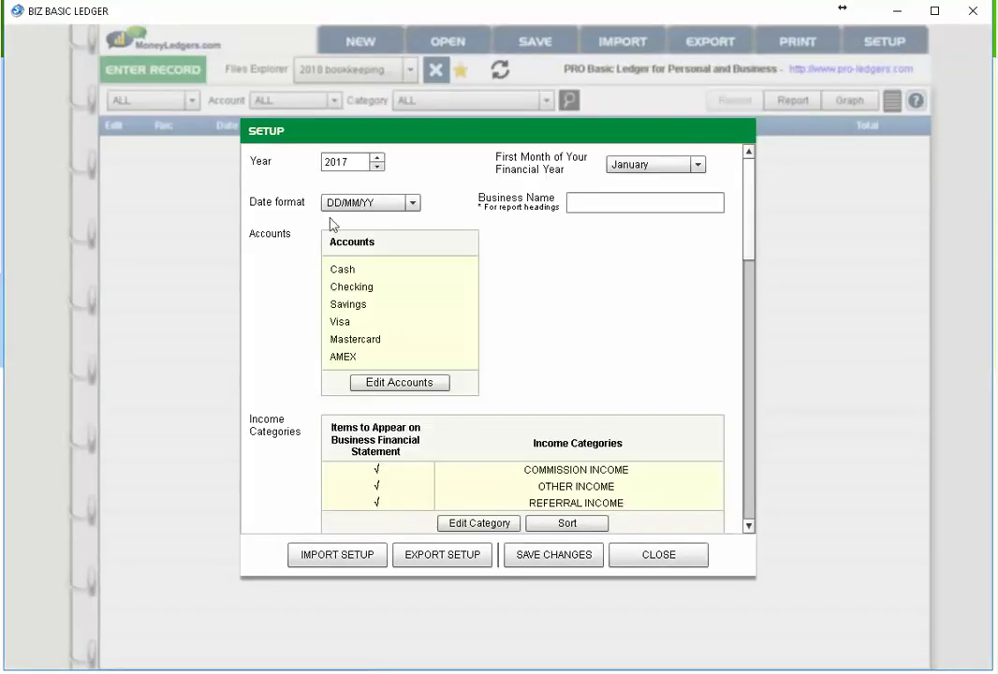
left_click(376, 159)
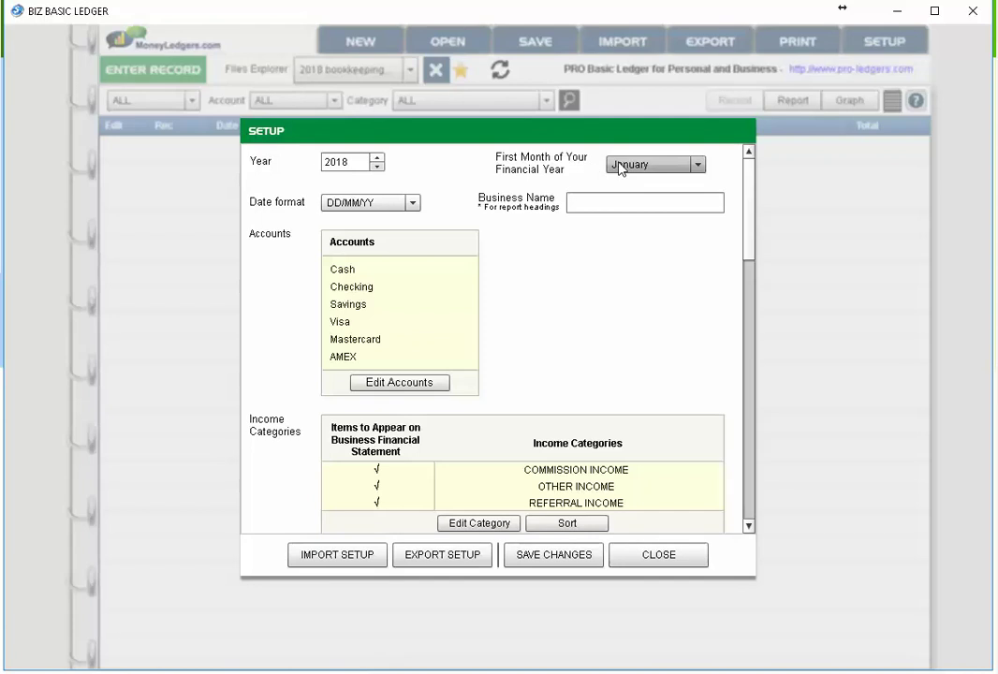
left_click(661, 169)
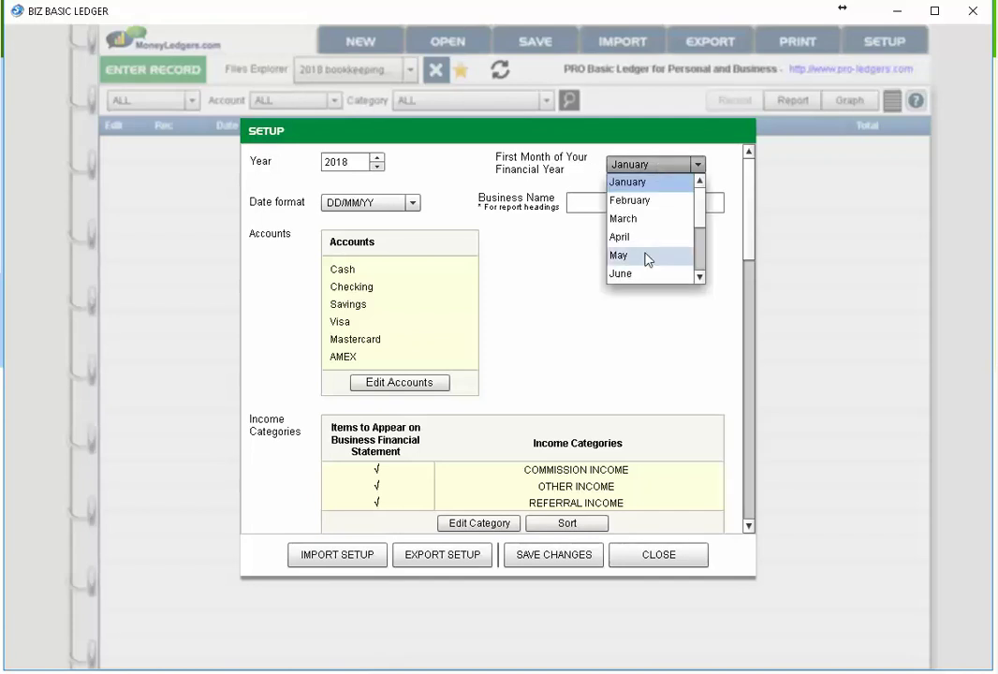
left_click(660, 184)
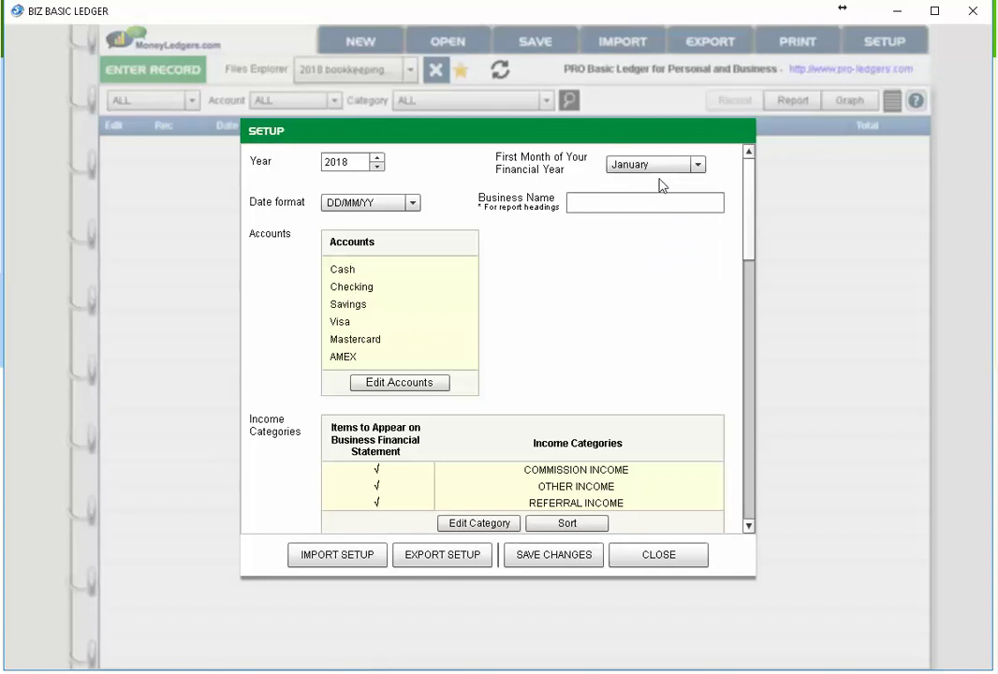
Step: Set the date format to MM/DD/YY and enter "Business LLC" as the business name for report headings
left_click(371, 206)
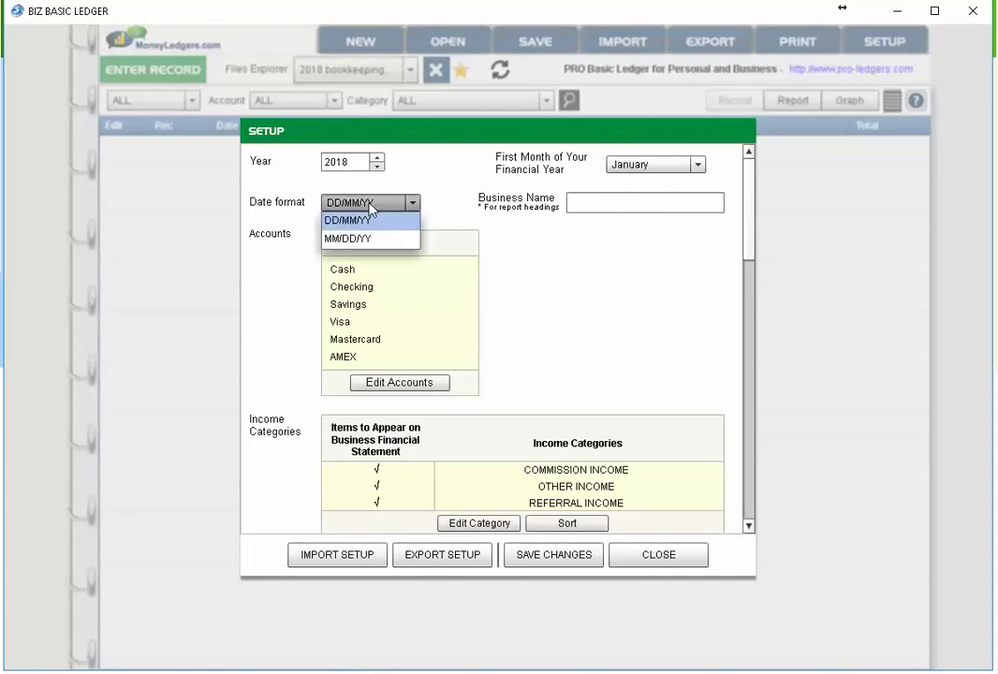
left_click(339, 241)
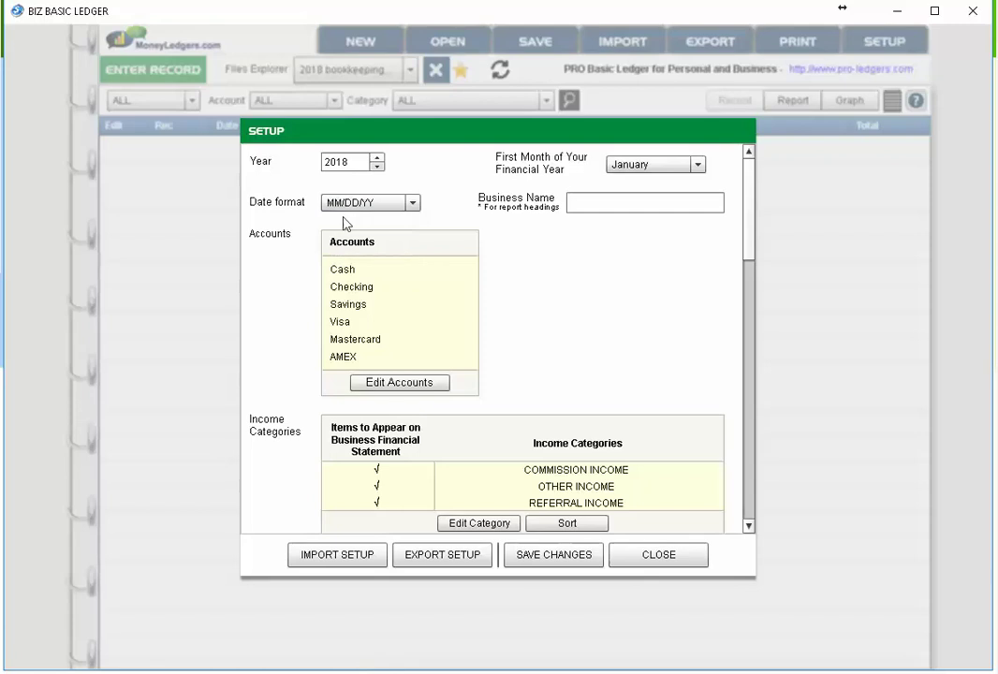
left_click(575, 202)
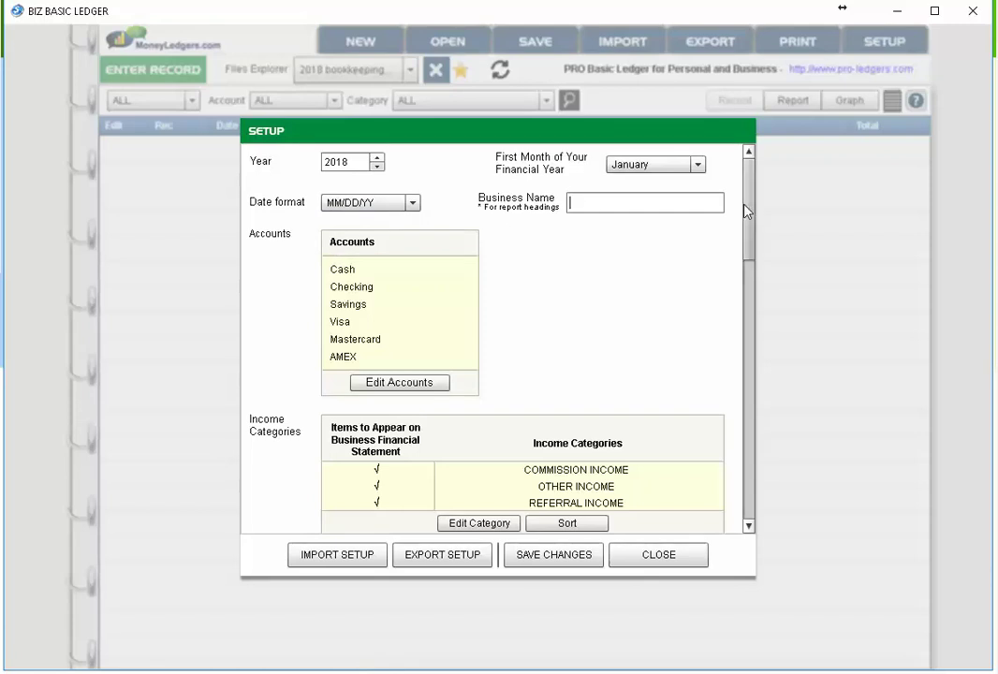
type("Business LLC")
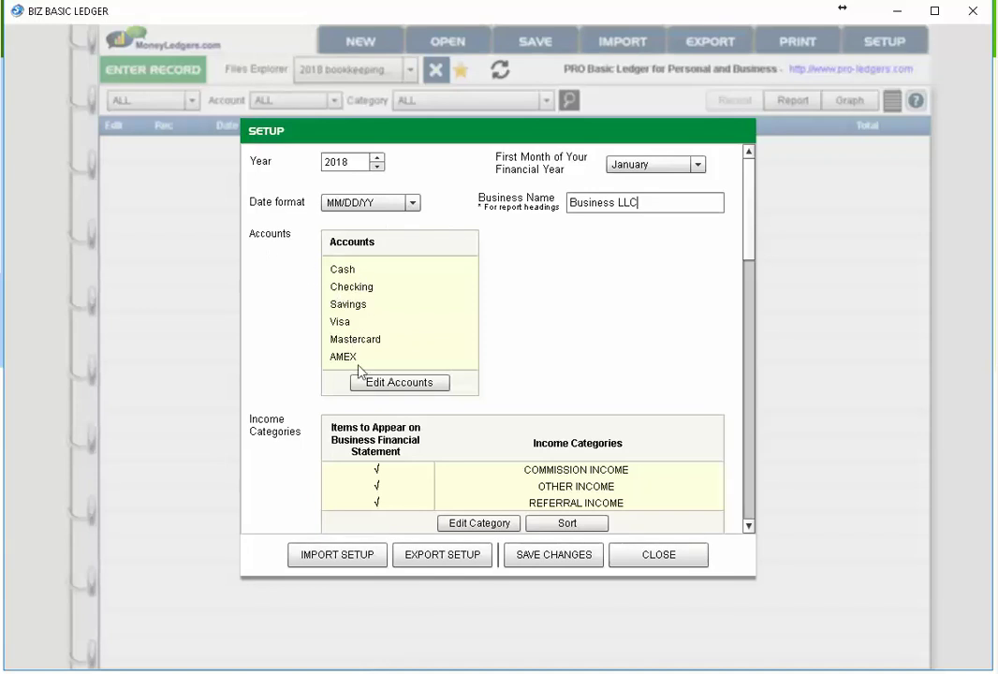
Step: In the accounts list, delete the Checking account and rename Savings to "Saving"
left_click(398, 383)
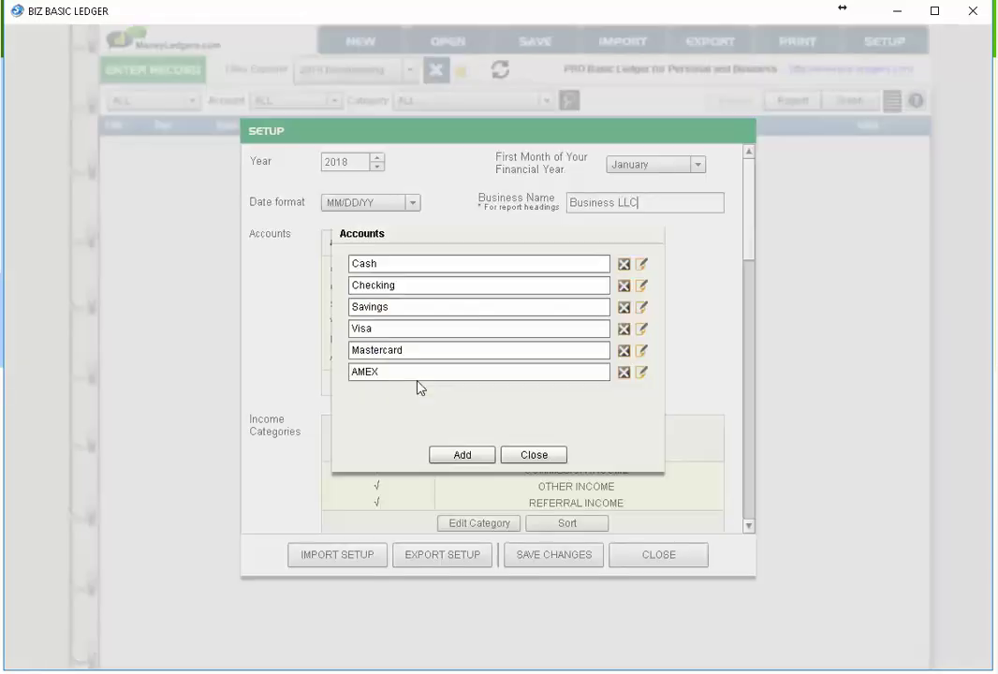
left_click(624, 286)
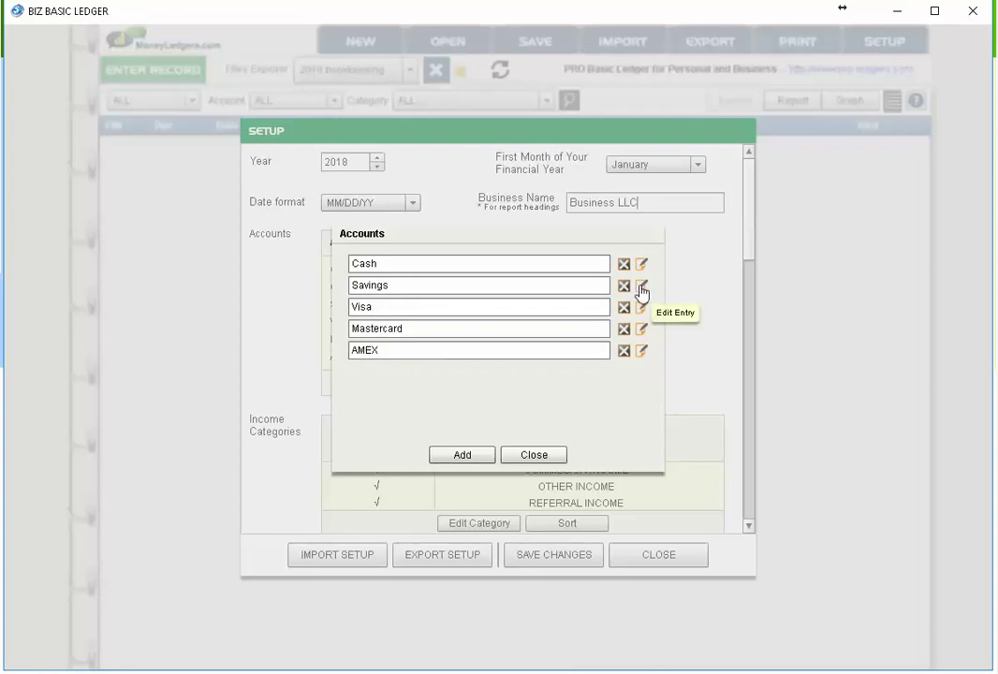
left_click(642, 288)
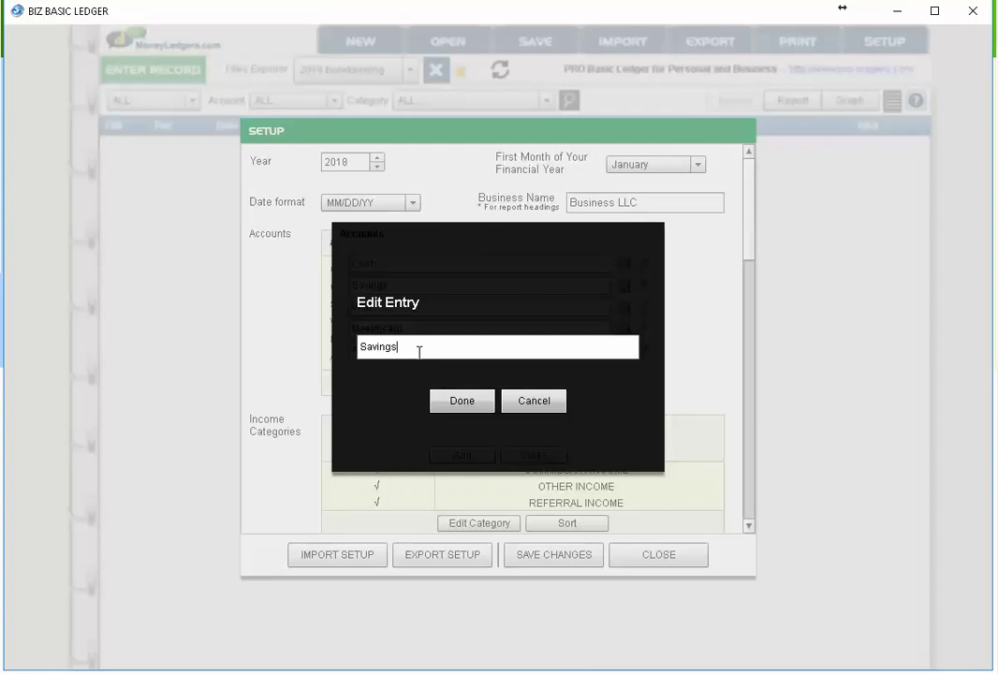
key("BackSpace")
left_click(464, 405)
Step: Add a new account named "add account" and close the accounts editor
left_click(461, 455)
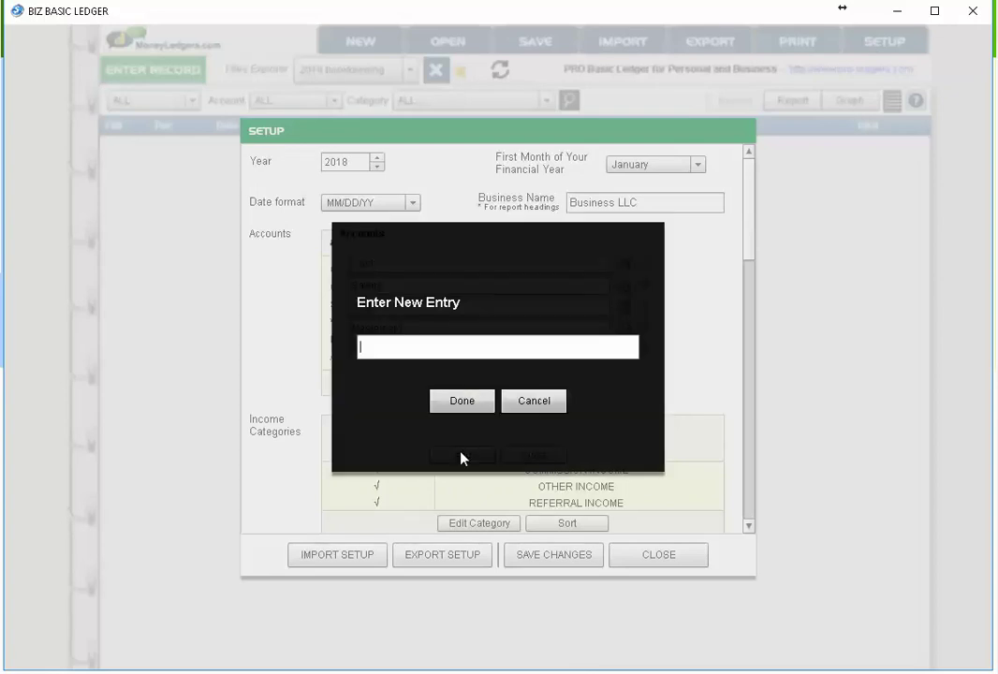
left_click(379, 348)
type("add account")
left_click(447, 401)
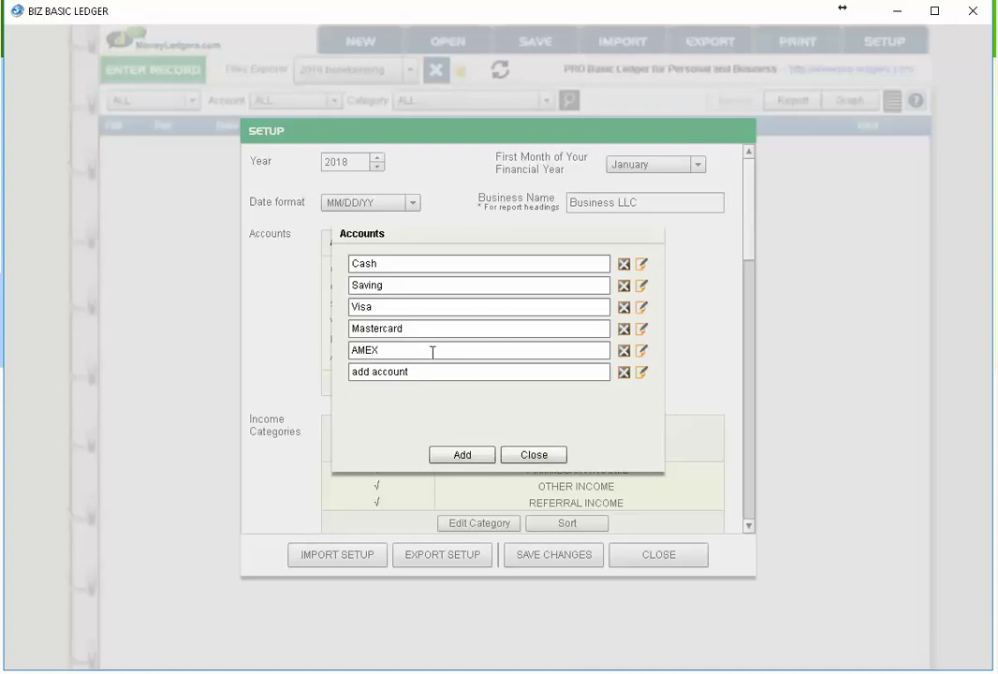
left_click(534, 456)
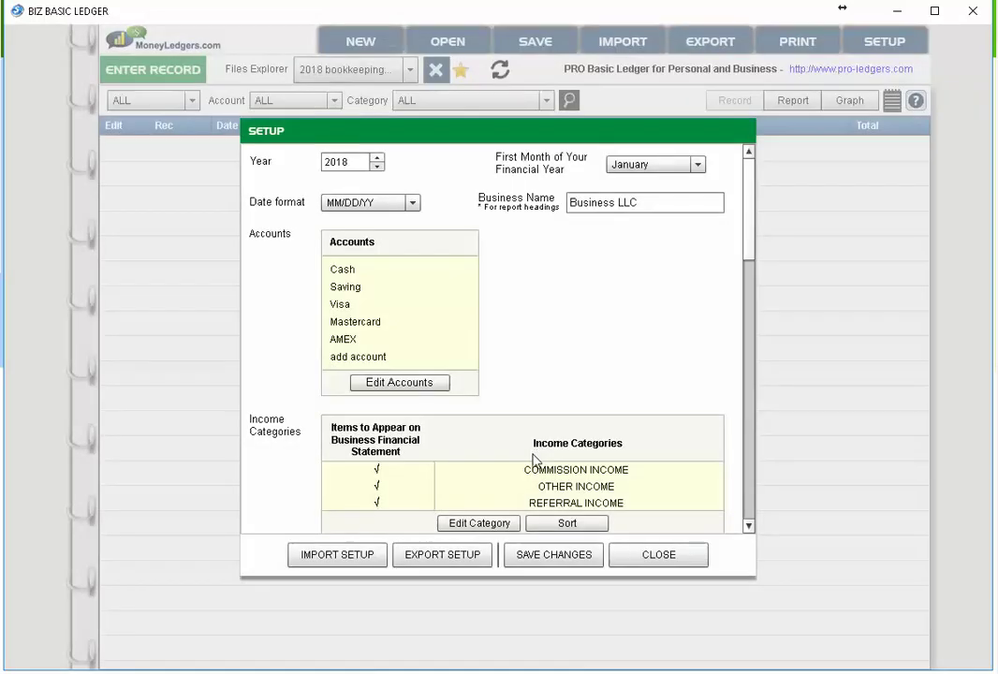
scroll(749, 281, "down", 5)
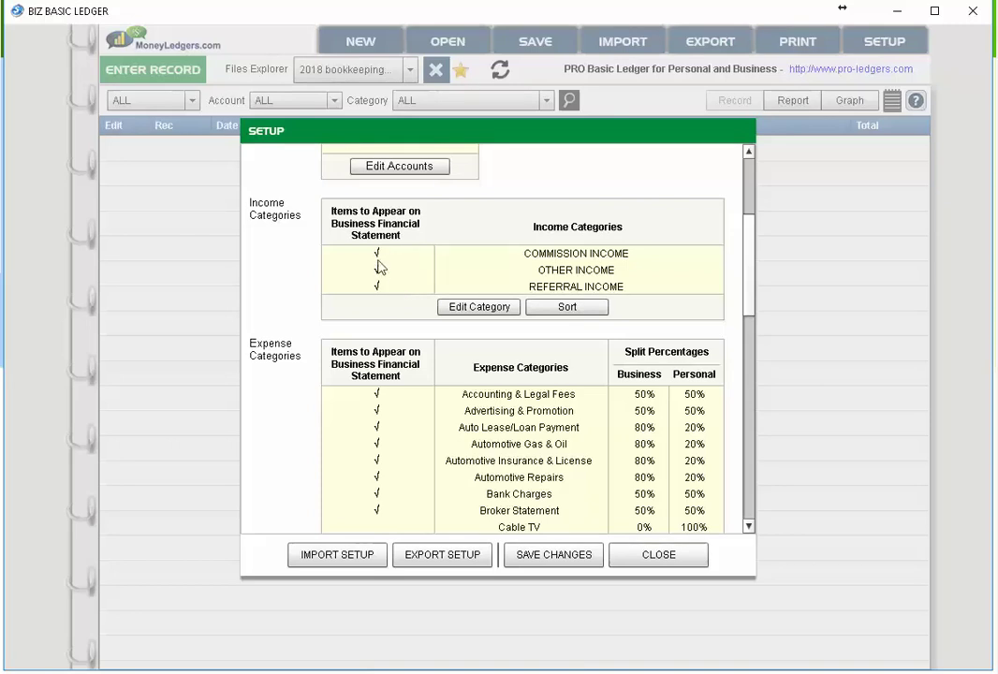
left_click(481, 309)
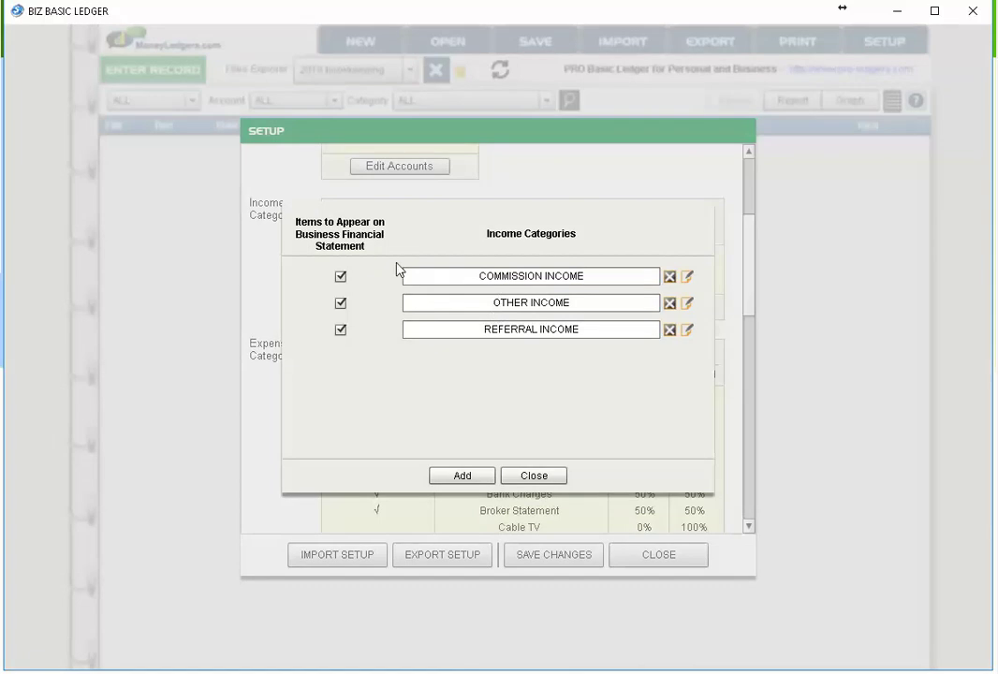
left_click(341, 305)
left_click(459, 475)
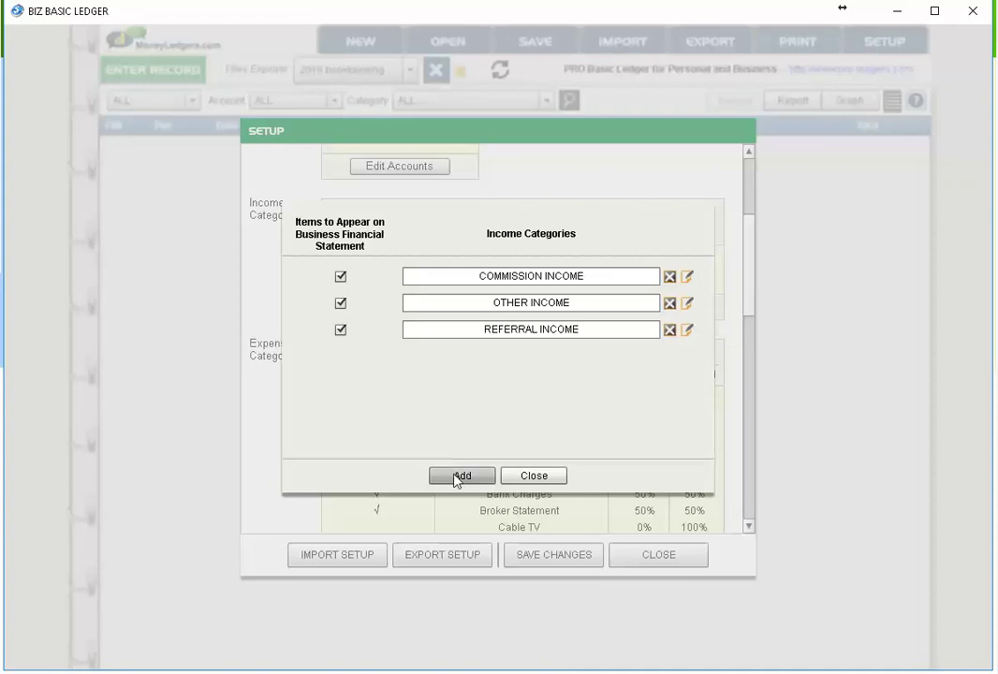
left_click(537, 405)
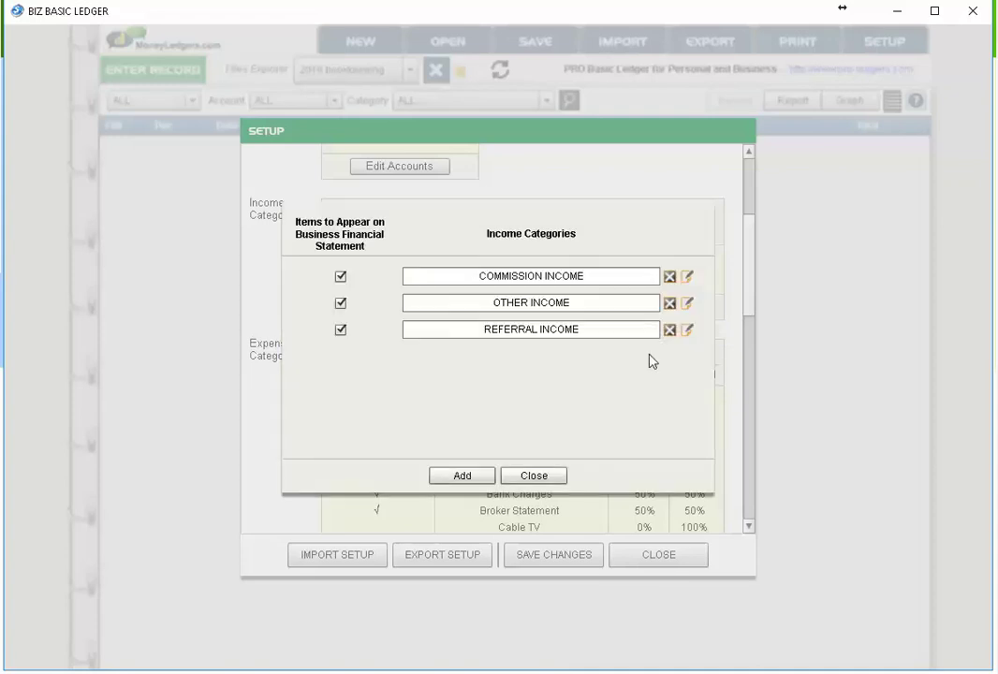
left_click(535, 478)
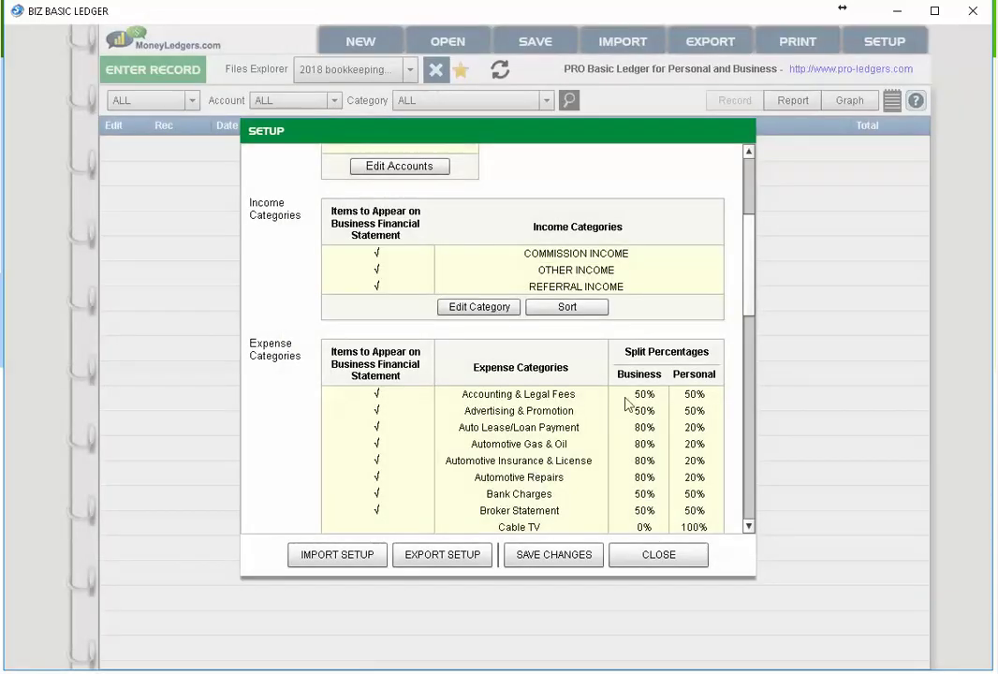
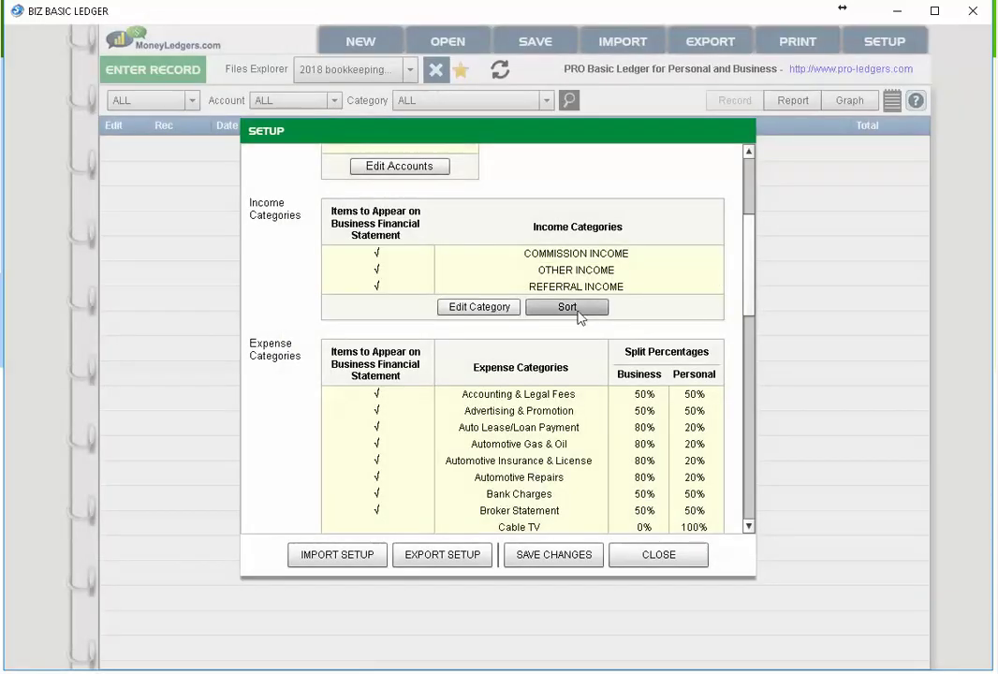
Step: Sort the list of income categories in the setup
left_click(577, 309)
left_click(577, 309)
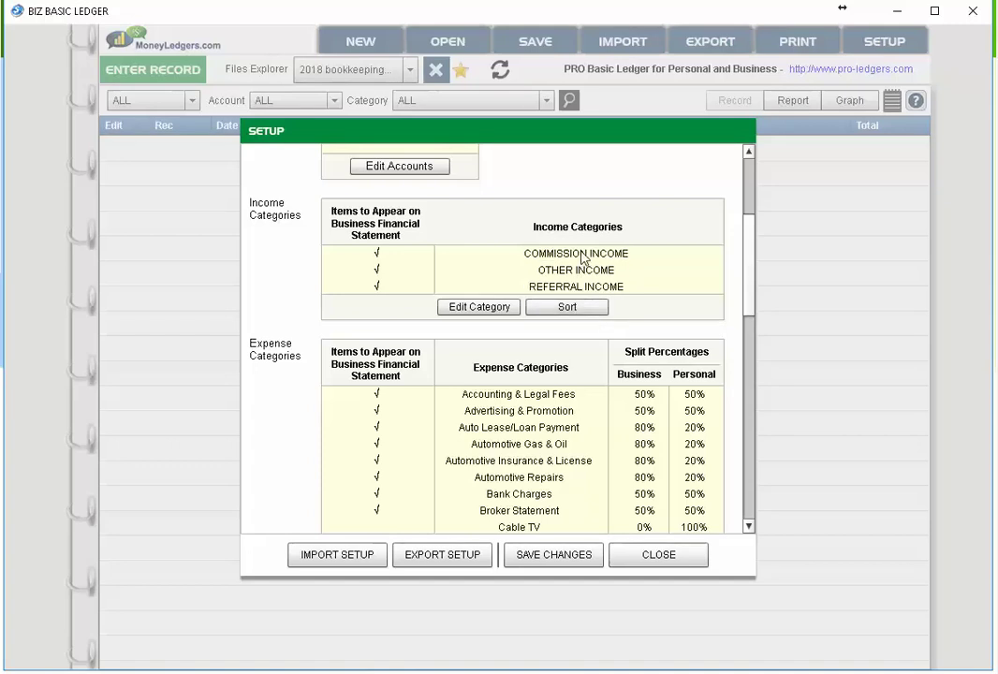
Step: Review the expense categories, their business financial statement marks and their business and personal split percentages
left_click_drag(749, 237, 747, 275)
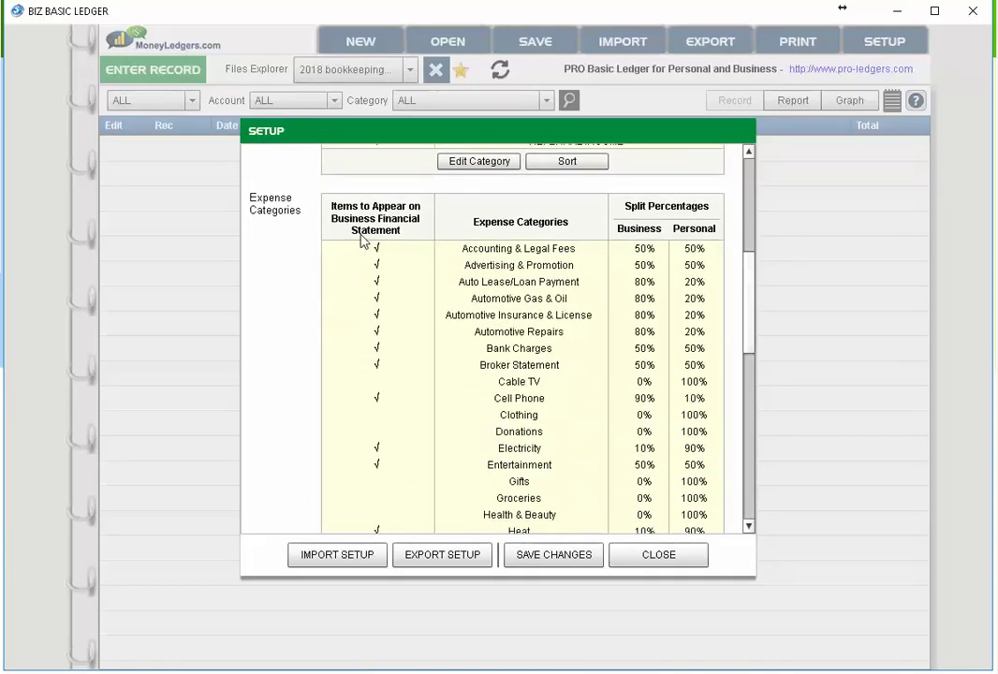
scroll(749, 267, "down", 1)
mouse_move(749, 272)
left_mouse_down()
mouse_move(740, 365)
mouse_move(741, 276)
left_mouse_up()
scroll(741, 279, "down", 3)
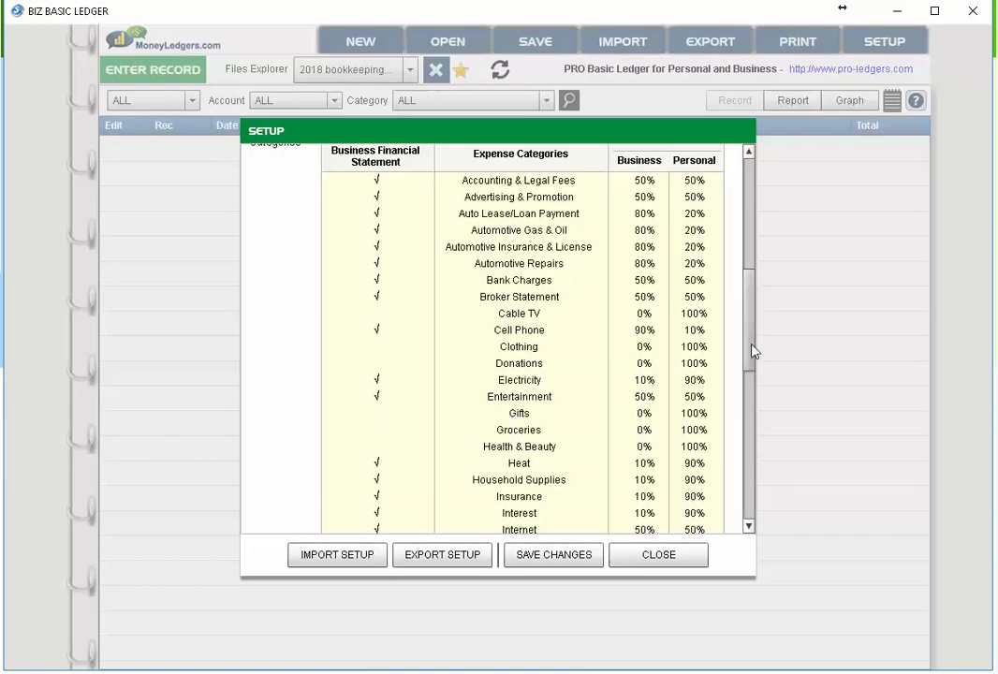
left_click_drag(752, 349, 753, 404)
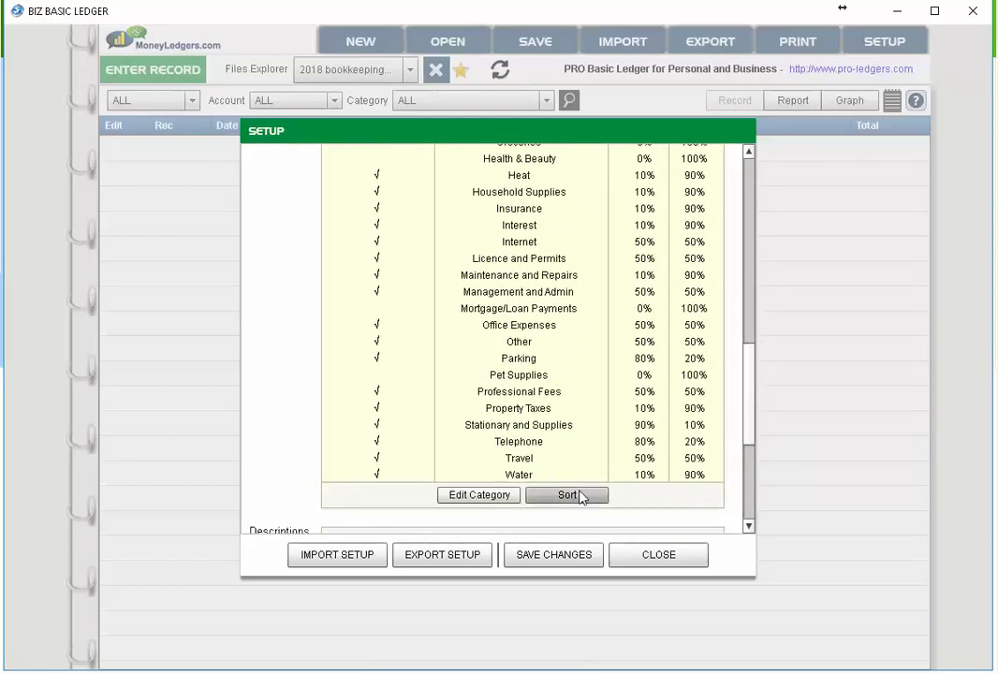
left_click_drag(753, 351, 766, 235)
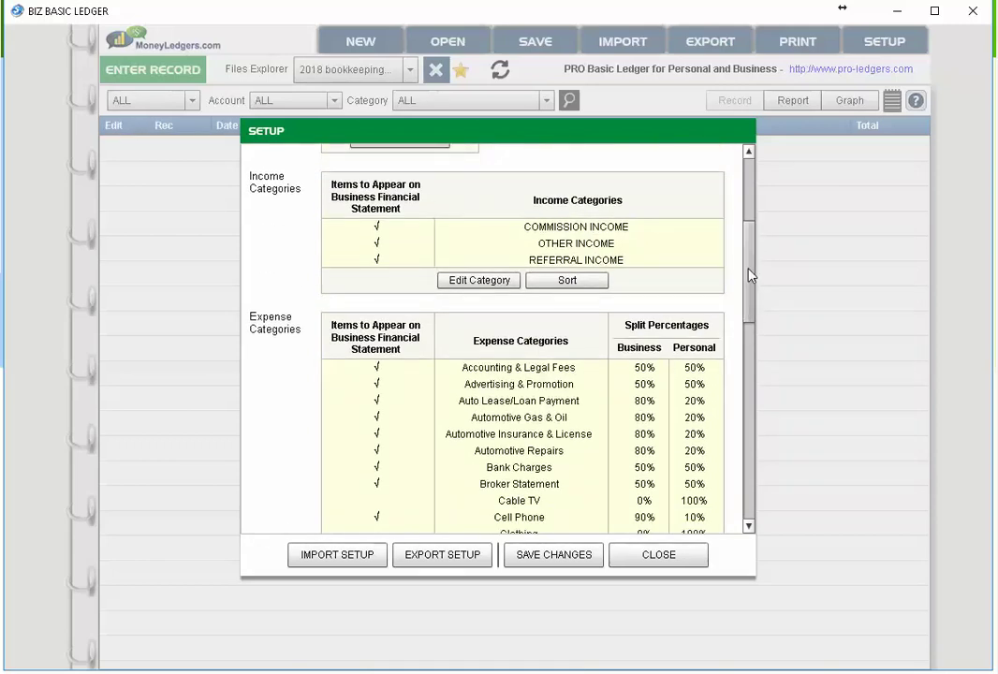
left_click_drag(752, 276, 754, 298)
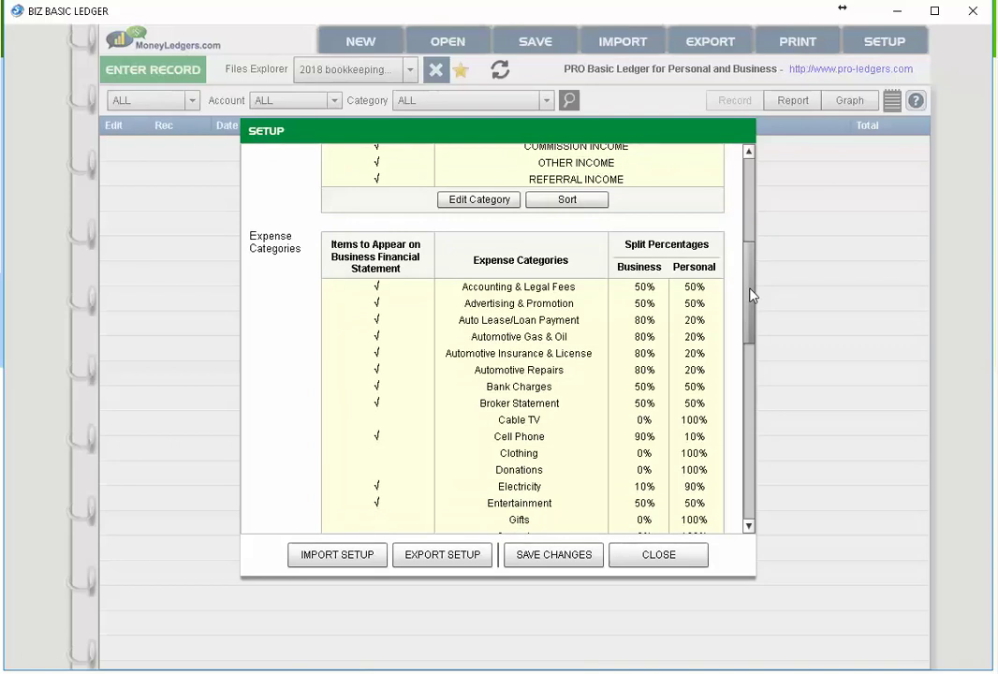
left_click_drag(754, 296, 749, 406)
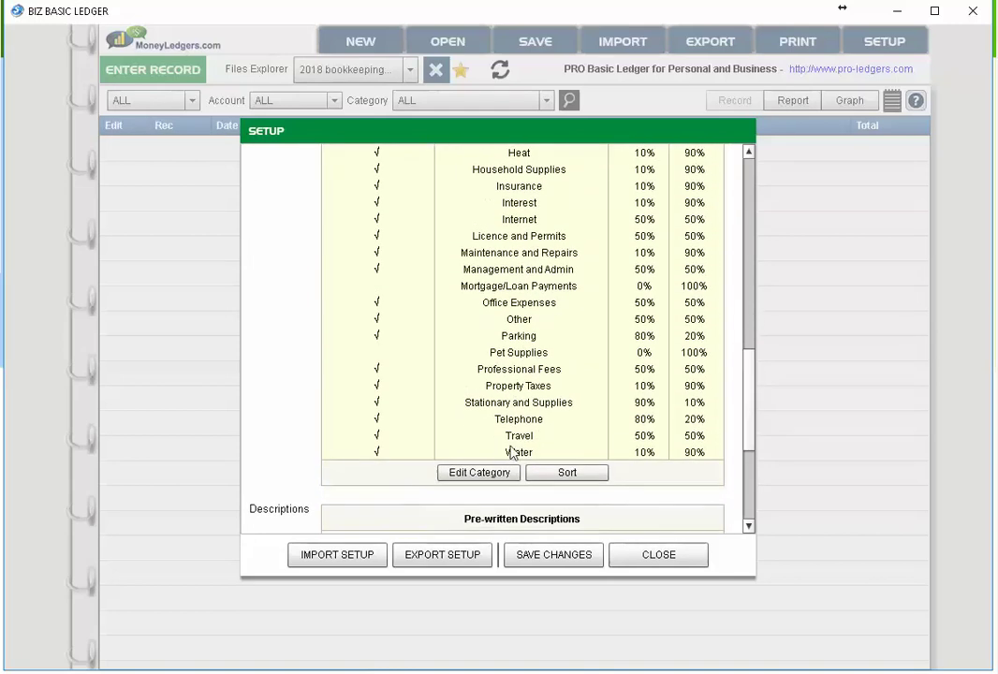
Step: Lower the business split percentage of the Automotive Gas & Oil expense category and close the category editor
left_click(478, 474)
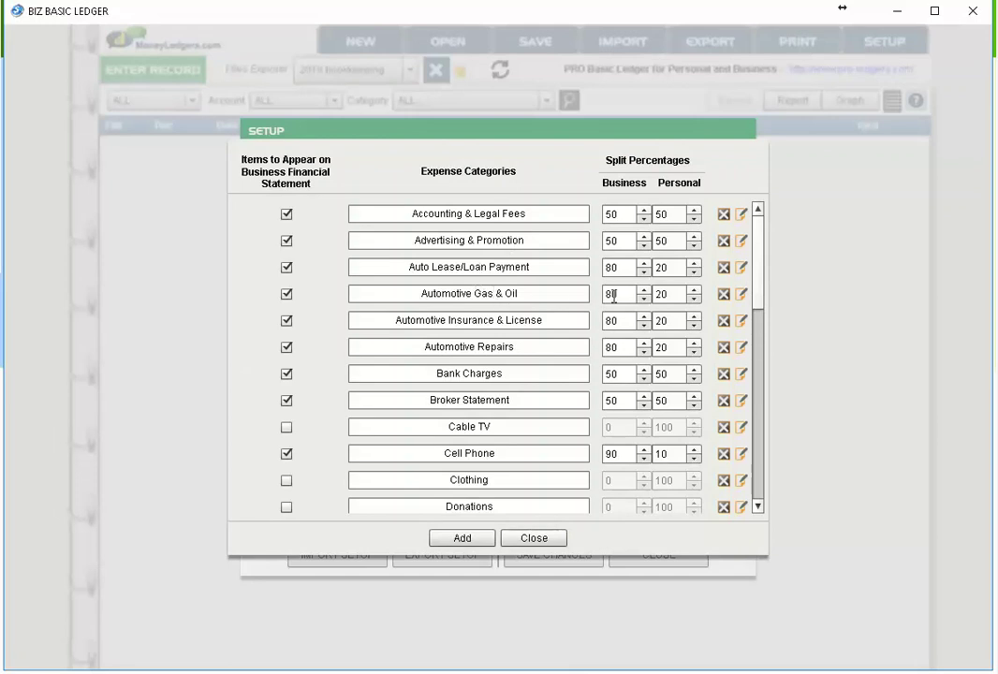
left_click(644, 299)
left_click(644, 300)
left_click(644, 300)
left_click(644, 299)
left_click(644, 299)
left_click(556, 538)
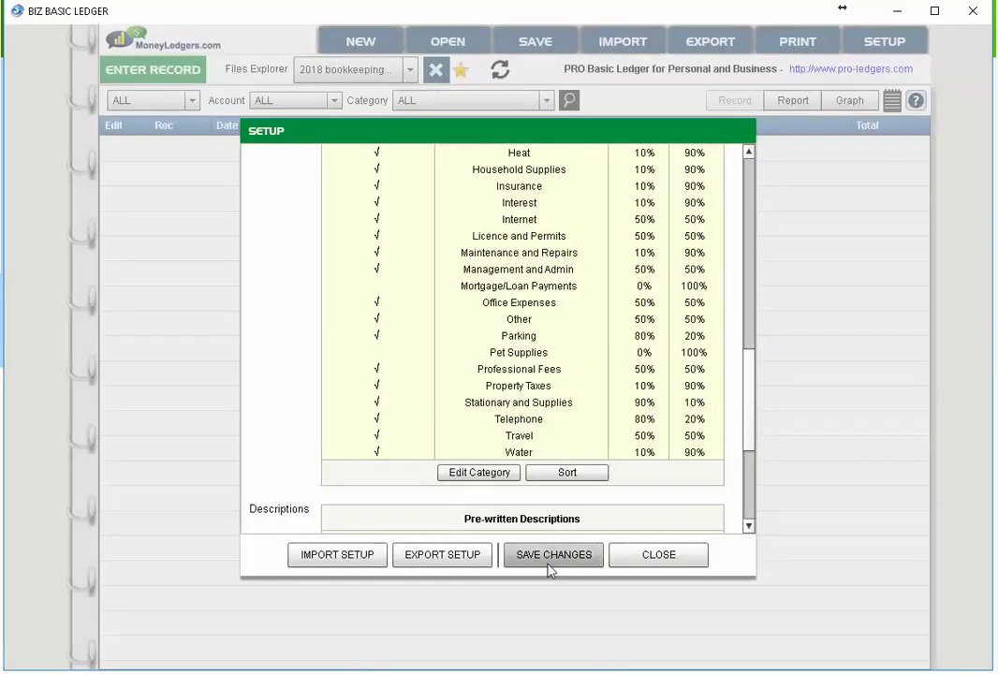
Step: Save the setup changes, acknowledging the sync notice, and open a blank record entry form
left_click(551, 566)
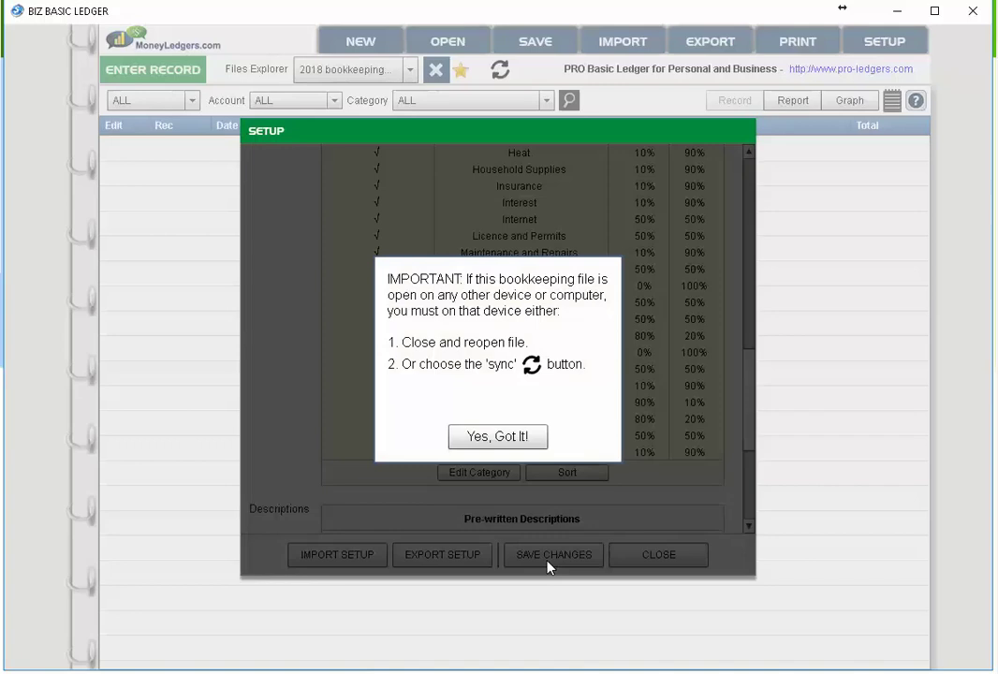
left_click(518, 442)
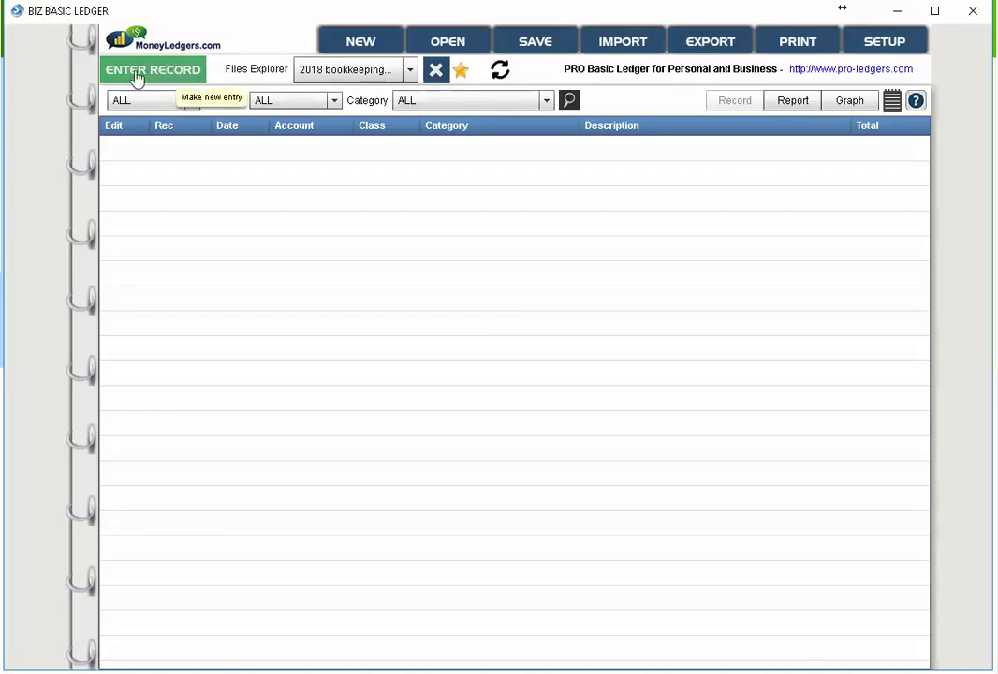
left_click(190, 77)
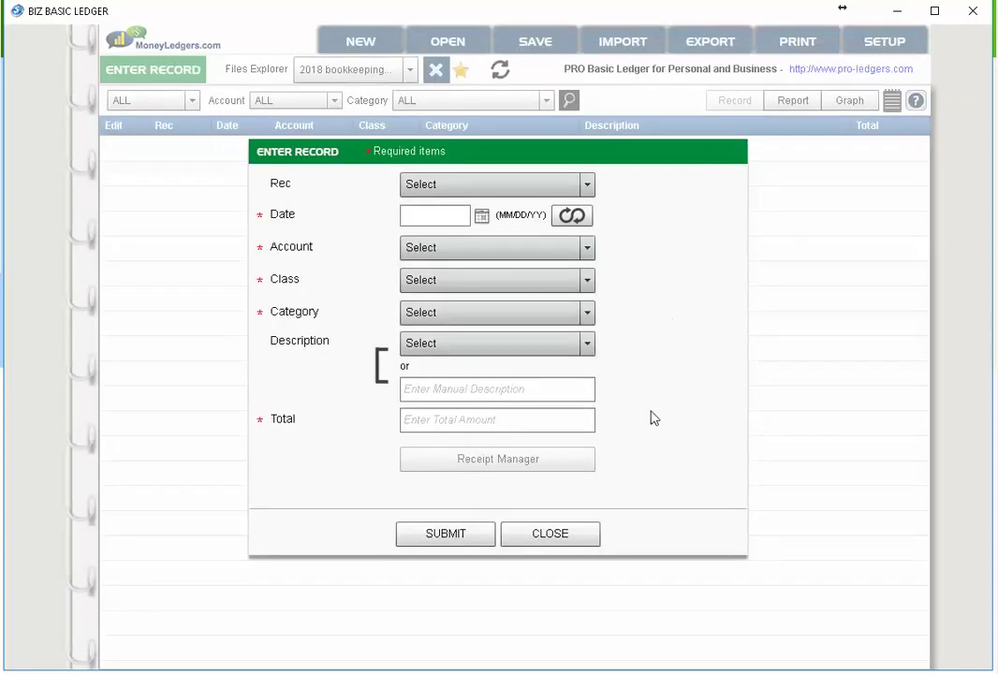
Step: Try the x mark in the new record's Rec field and reset the field to Select
left_click(465, 186)
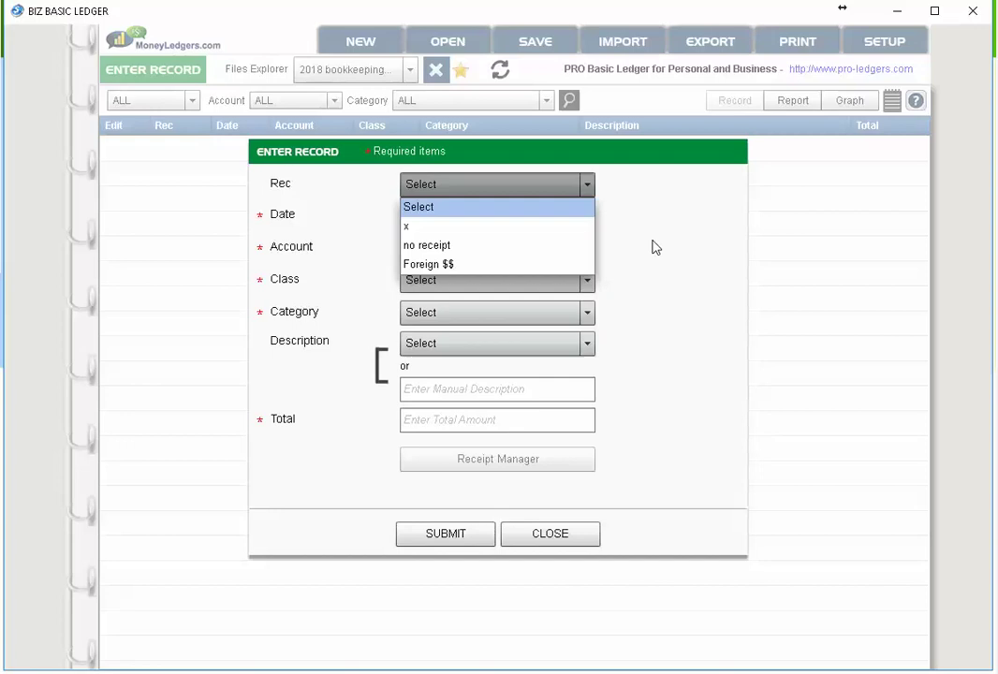
left_click(510, 229)
left_click(445, 186)
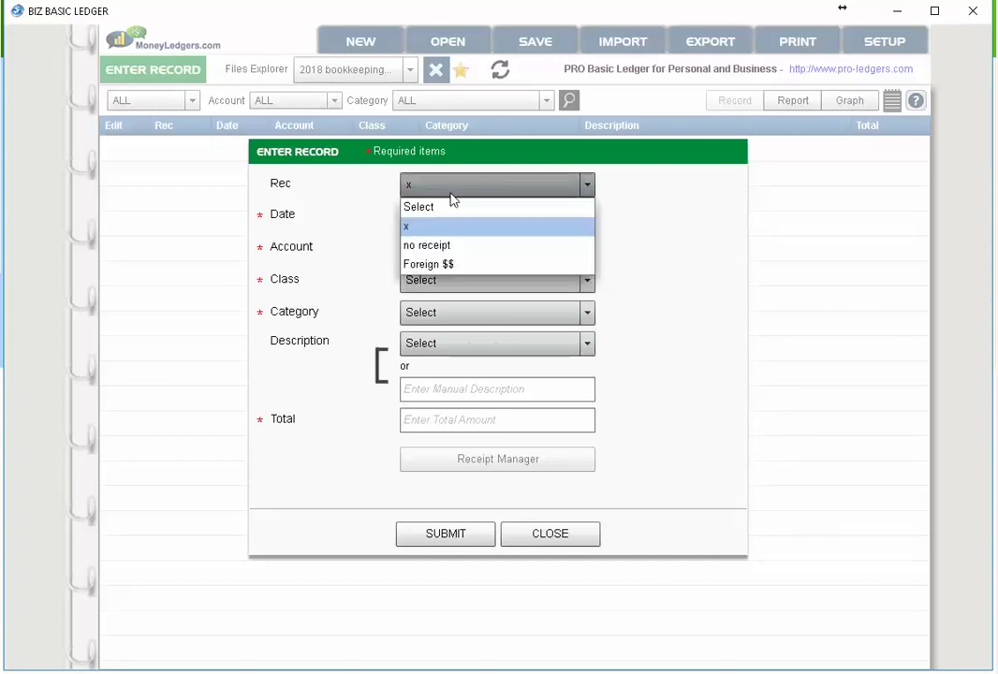
left_click(447, 207)
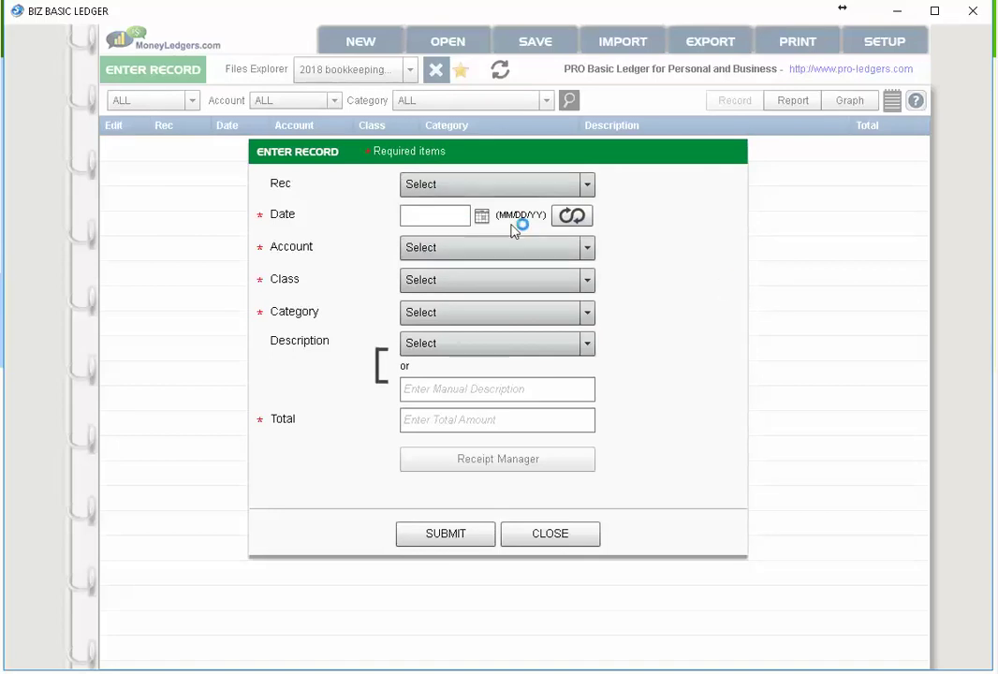
Step: Date the record January 8, 2018 and add February 2 and March 2, 2018 as its repeating dates
left_click(480, 216)
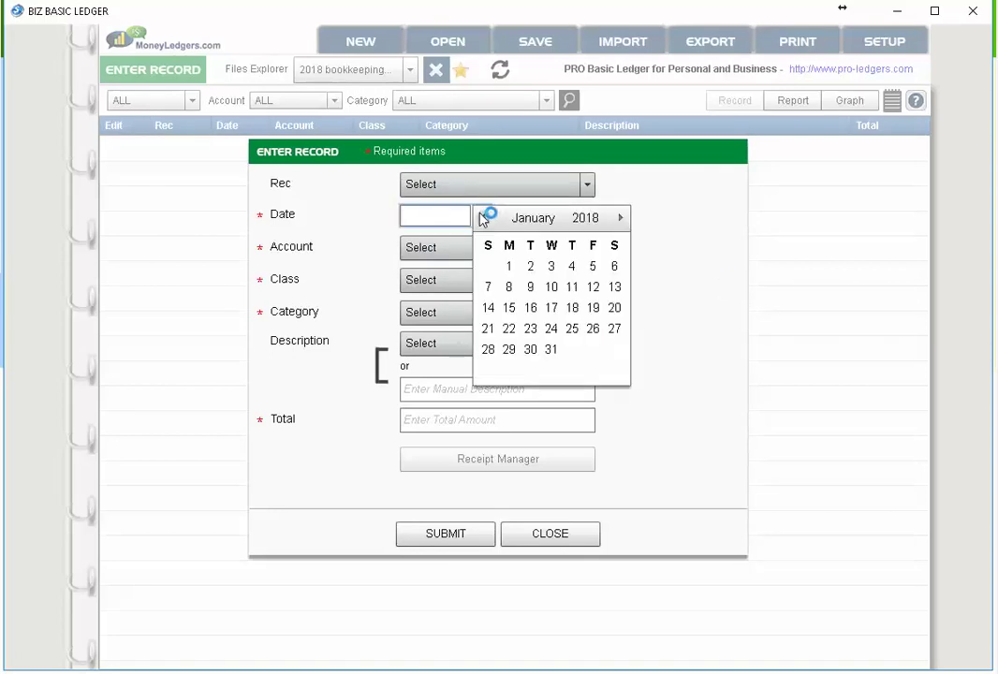
left_click(509, 286)
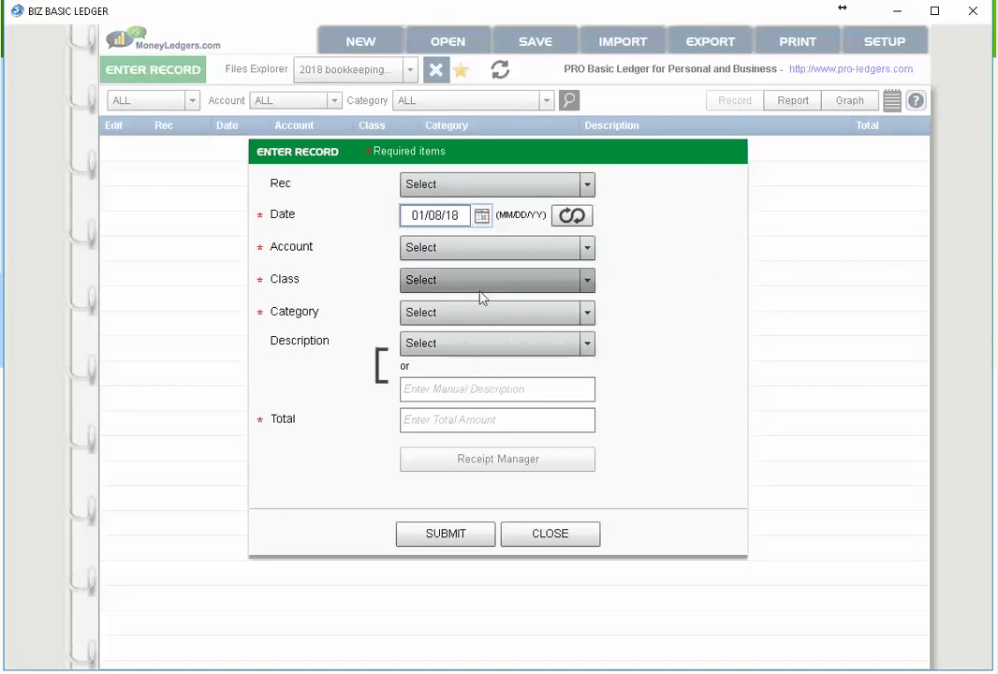
left_click(575, 219)
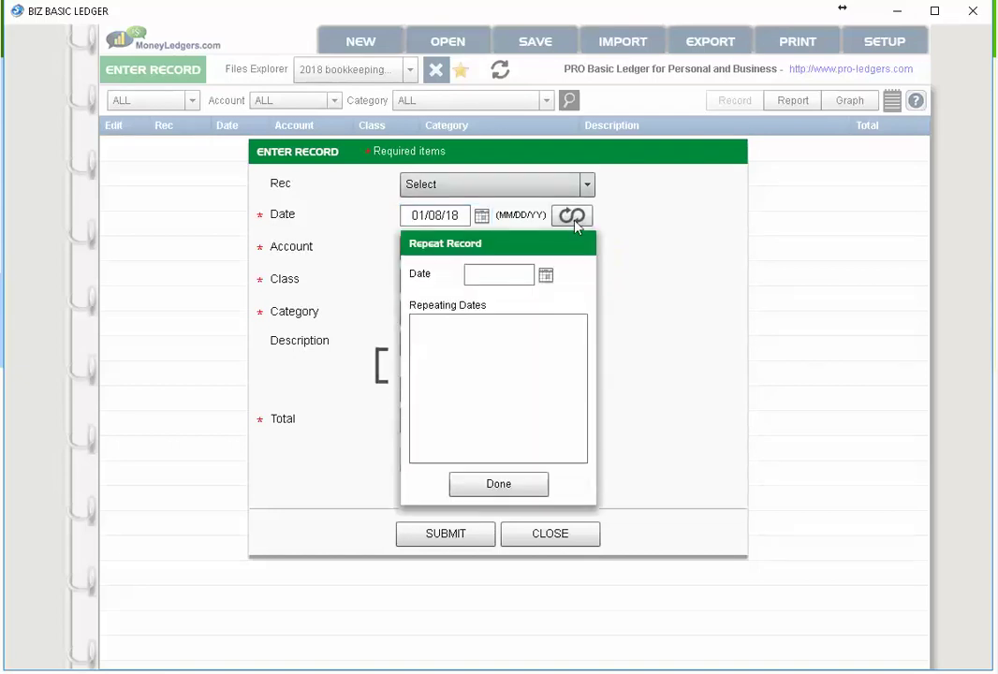
left_click(546, 276)
left_click(684, 277)
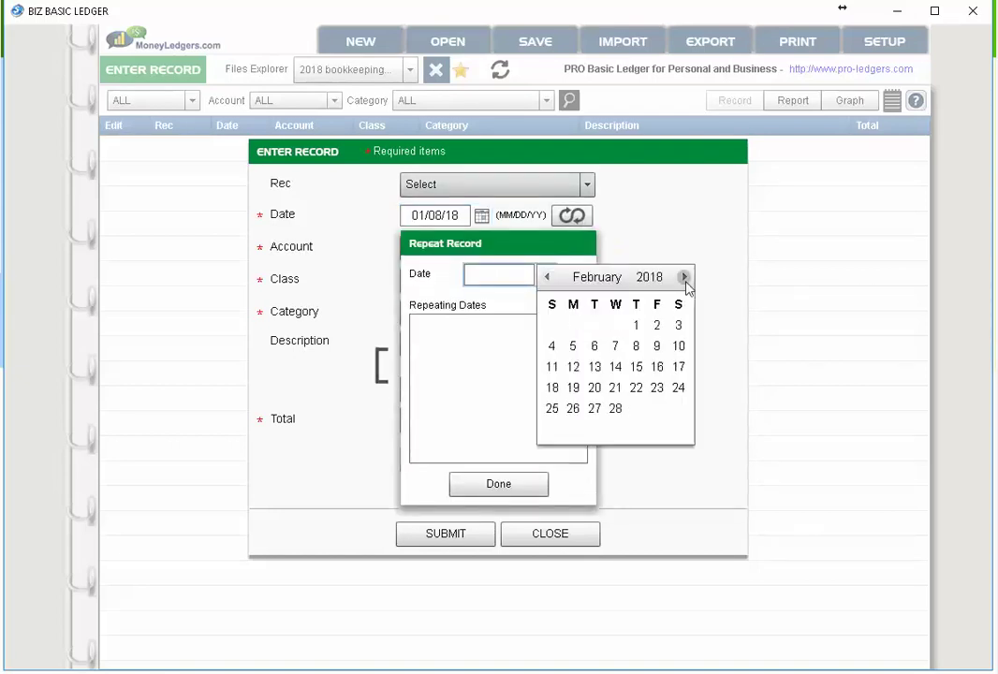
left_click(657, 325)
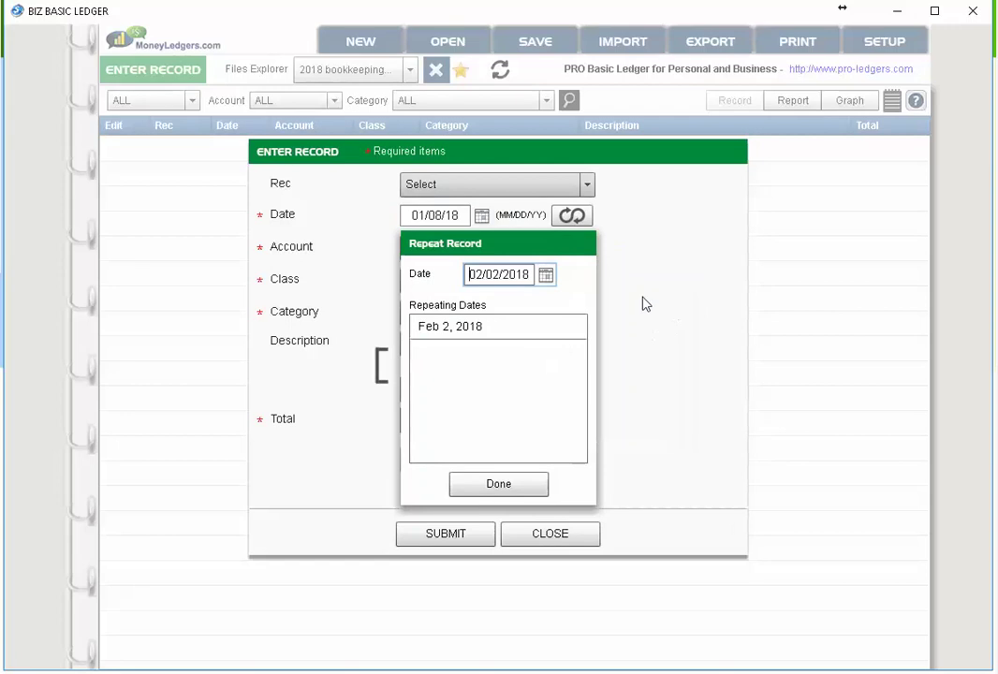
left_click(546, 275)
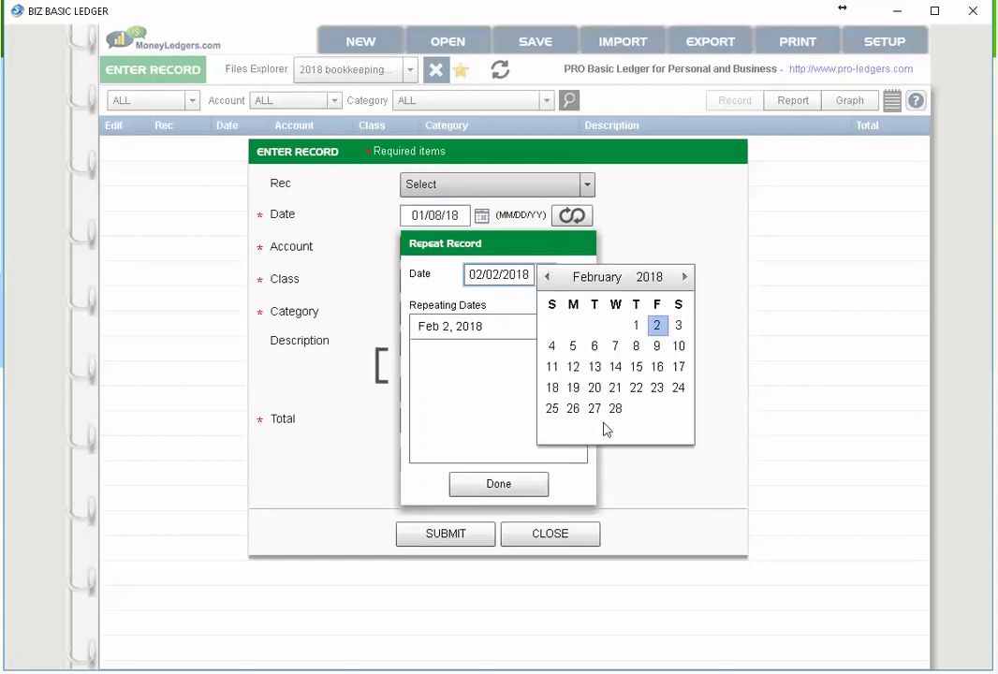
left_click(684, 277)
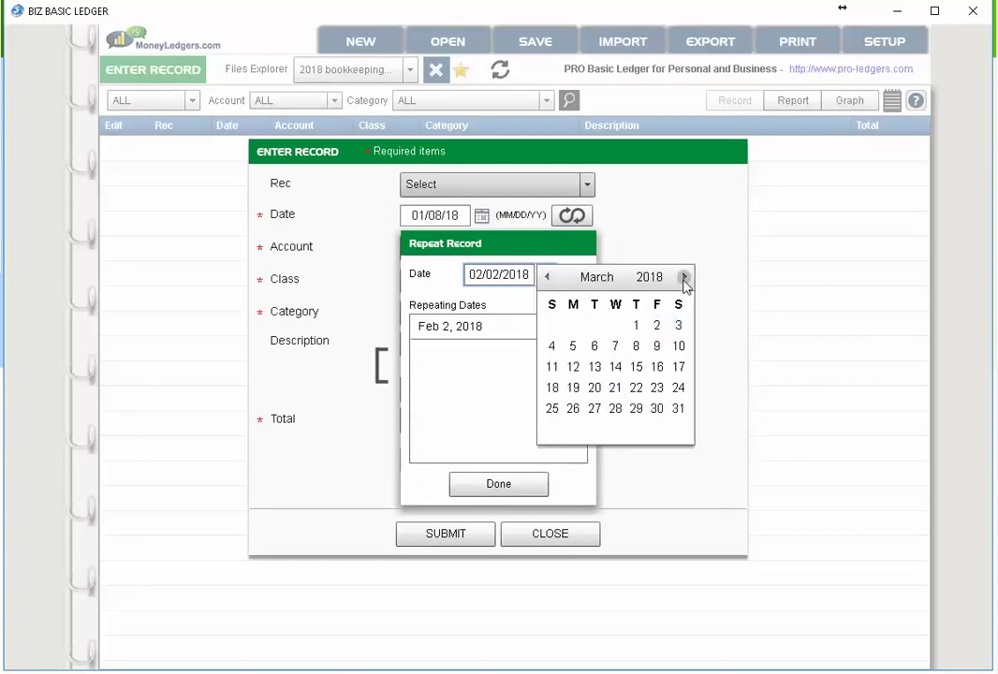
left_click(657, 325)
left_click(526, 483)
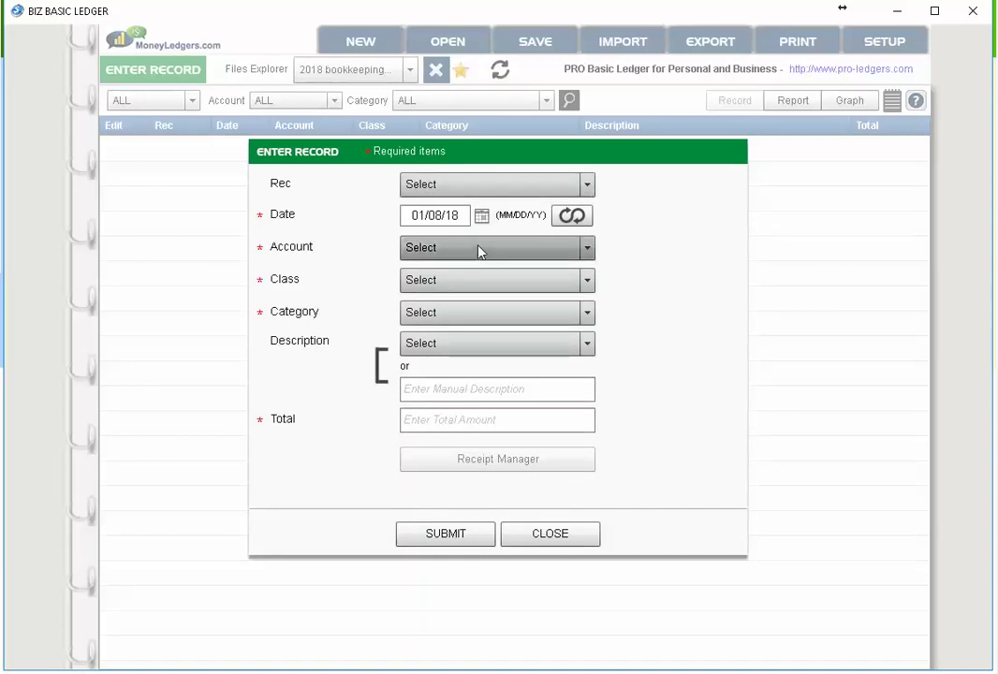
Step: Assign the record to the Visa account with class Business and category Advertising & Promotion
left_click(479, 249)
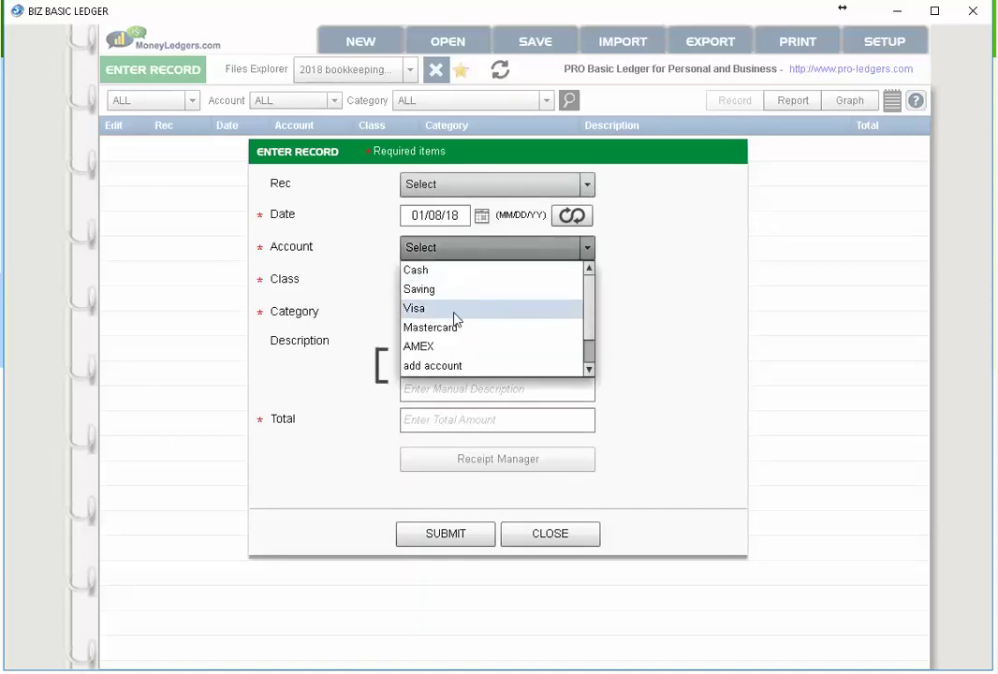
left_click(456, 313)
left_click(497, 280)
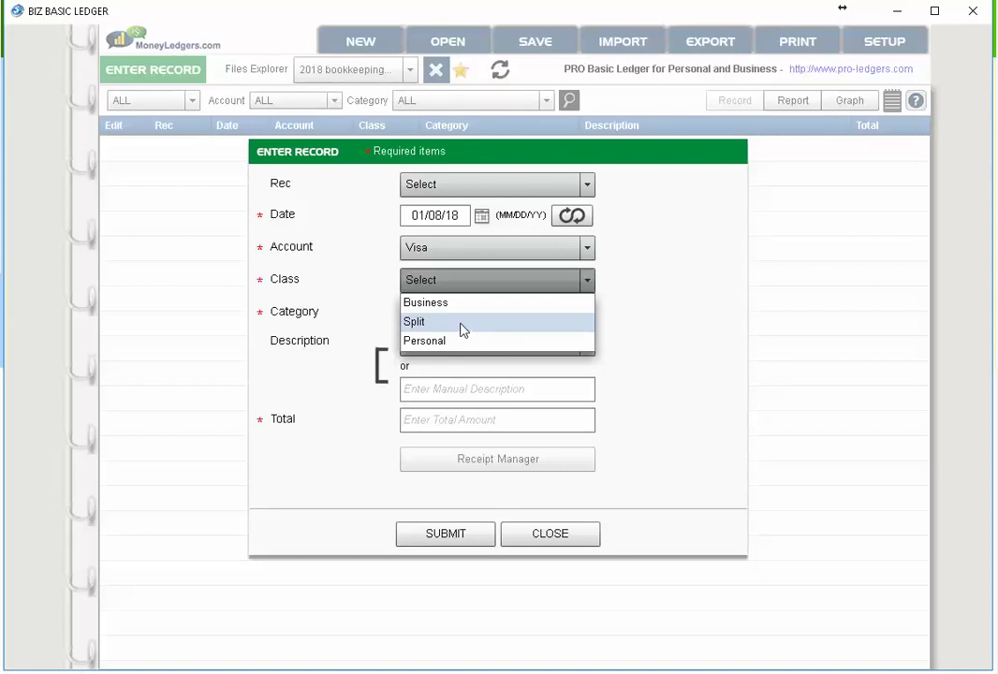
left_click(471, 305)
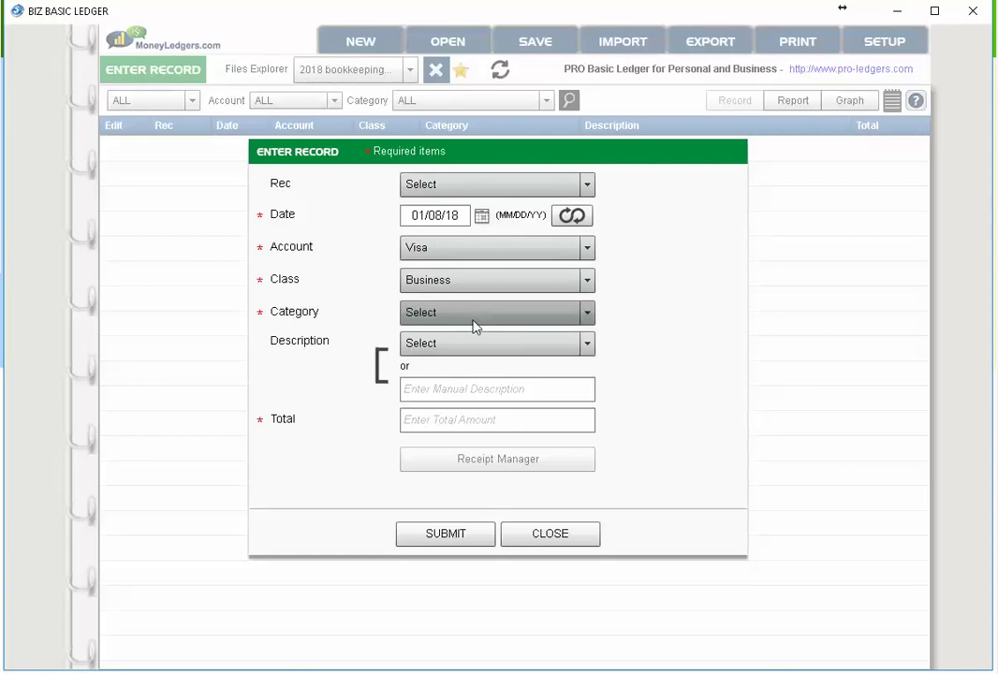
left_click(473, 321)
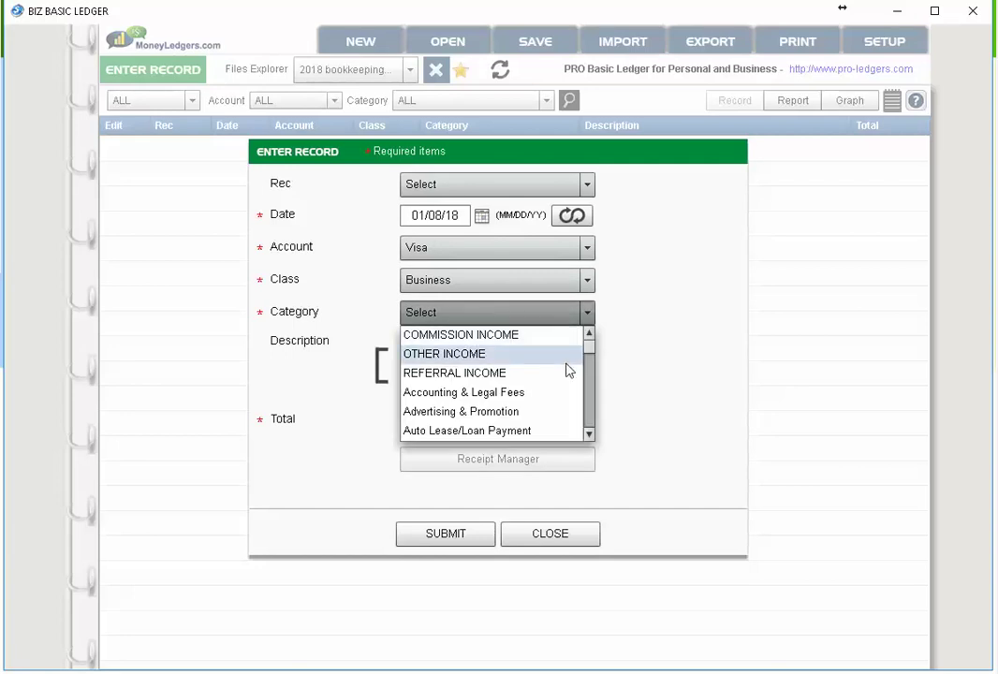
left_click(515, 411)
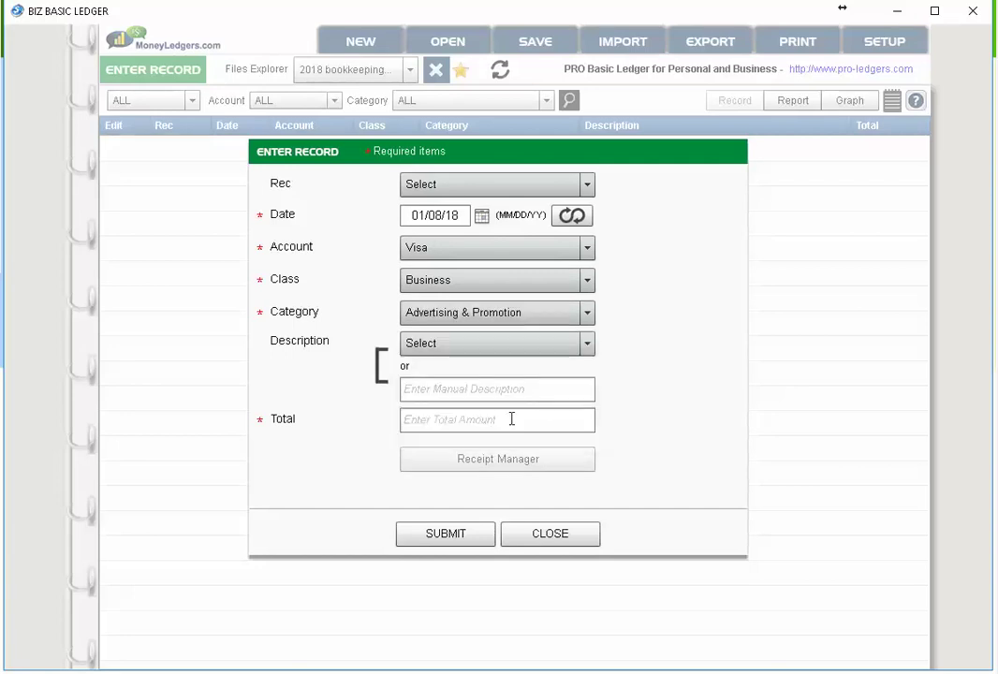
Step: Enter "ads" as the record's manual description and 100 as its total
left_click(471, 345)
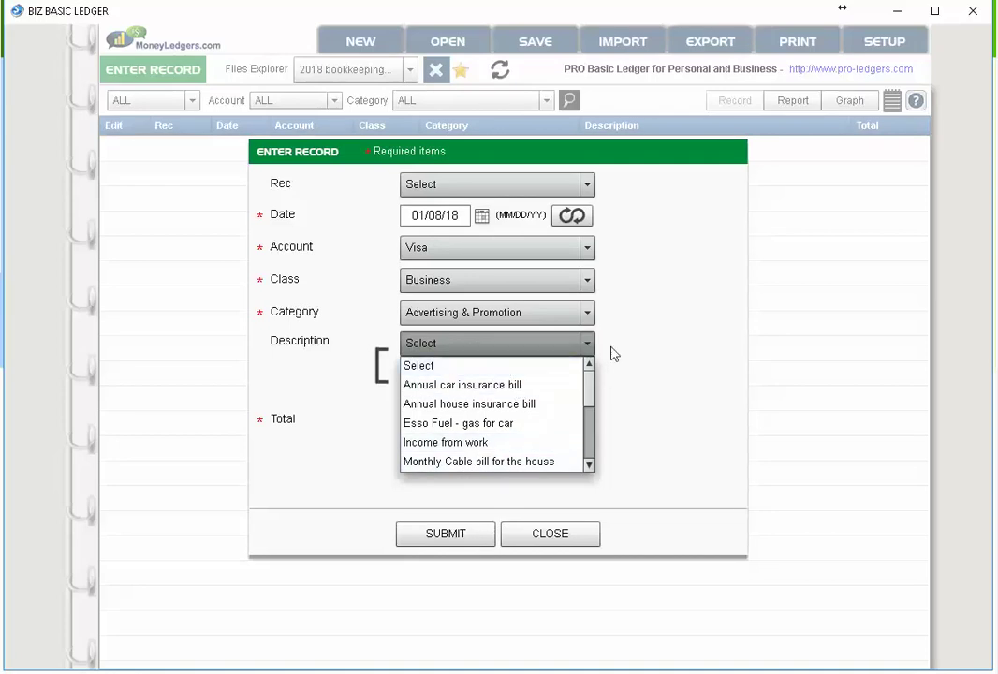
left_click(661, 344)
left_click(450, 391)
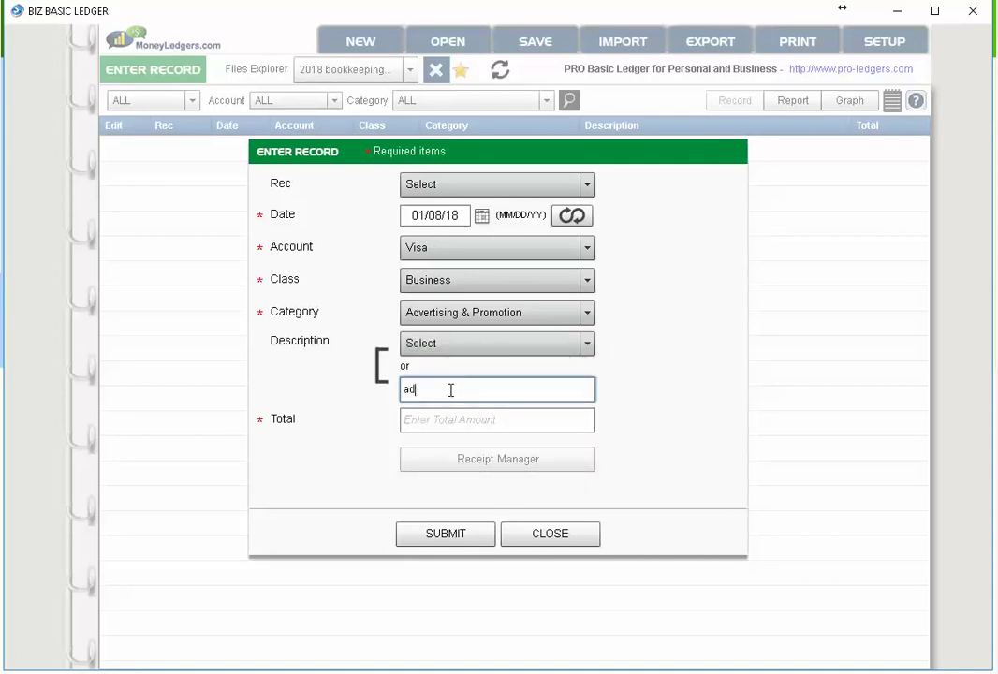
left_click(454, 419)
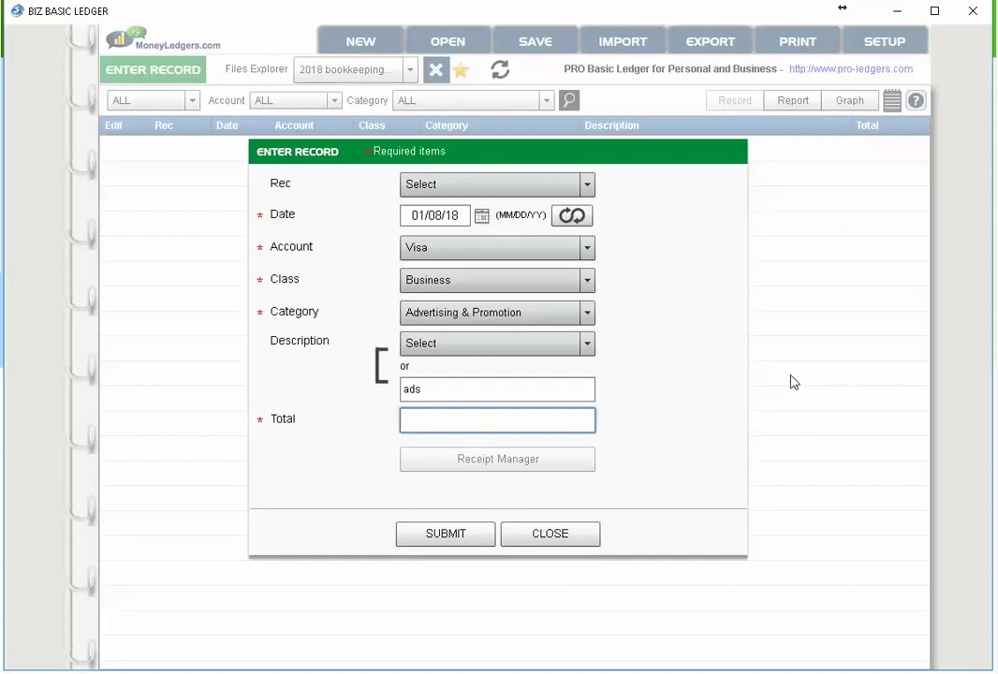
type("100")
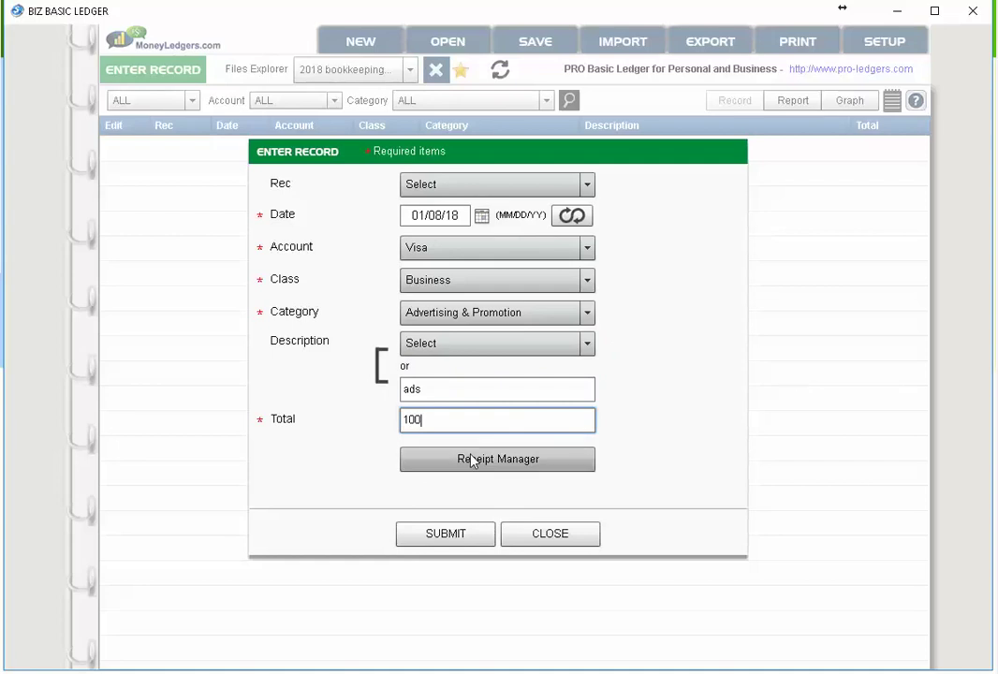
Step: Examine the receipt manager's options for scanning, attaching and viewing receipts, and return to the record
left_click(475, 463)
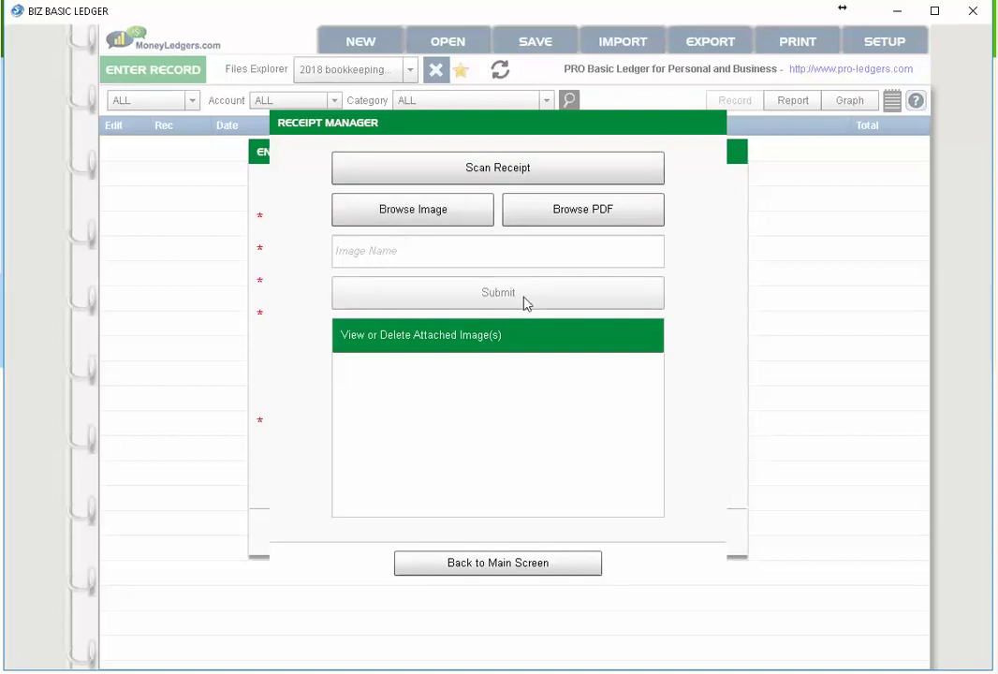
left_click(528, 564)
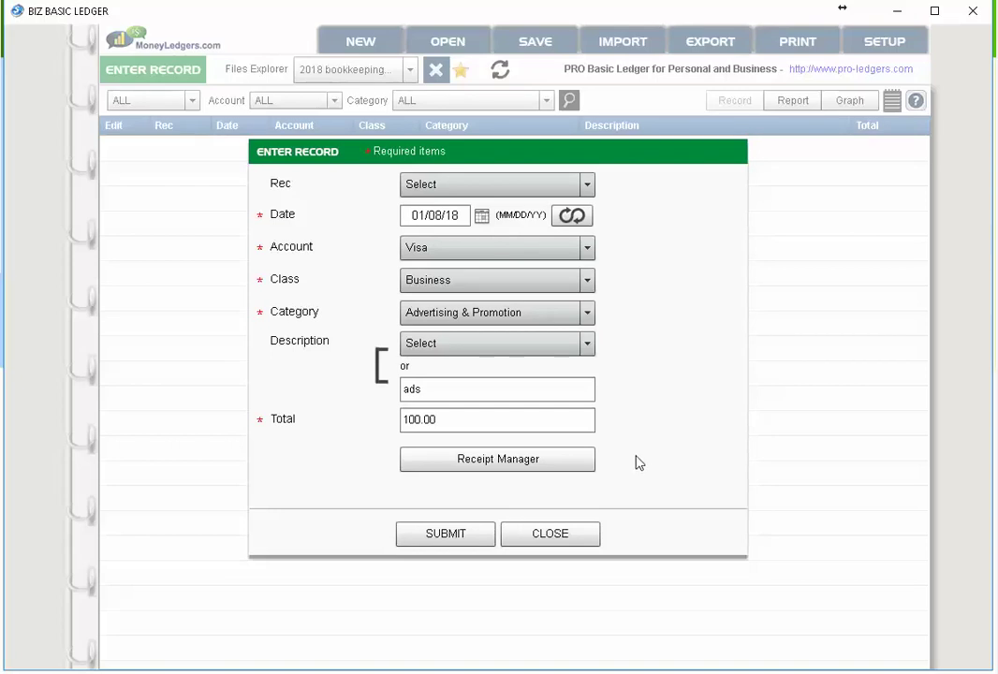
left_click(541, 460)
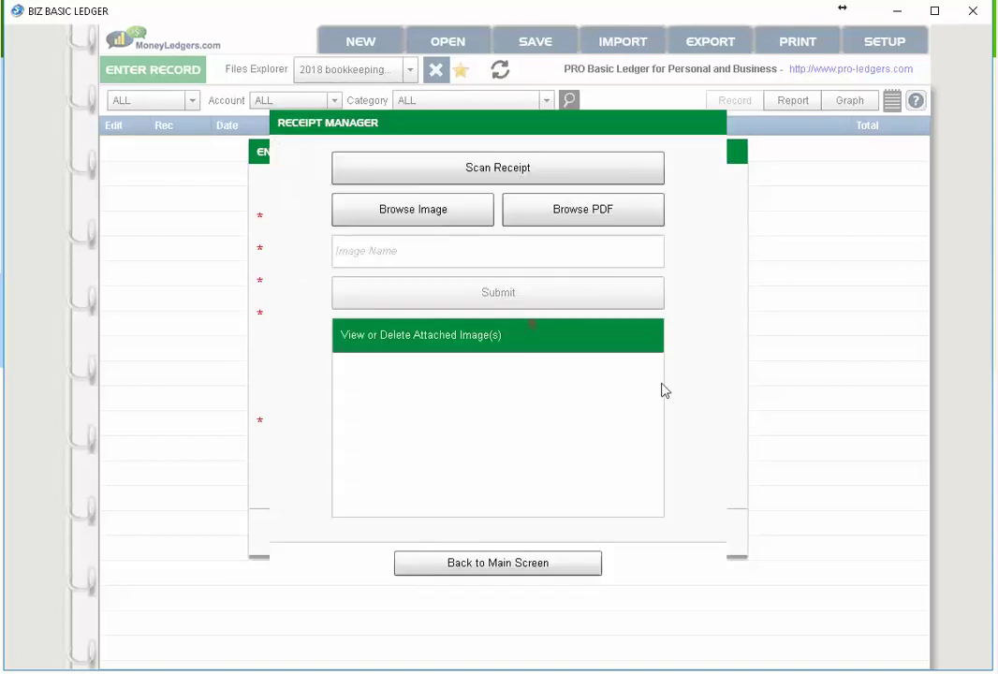
left_click(546, 566)
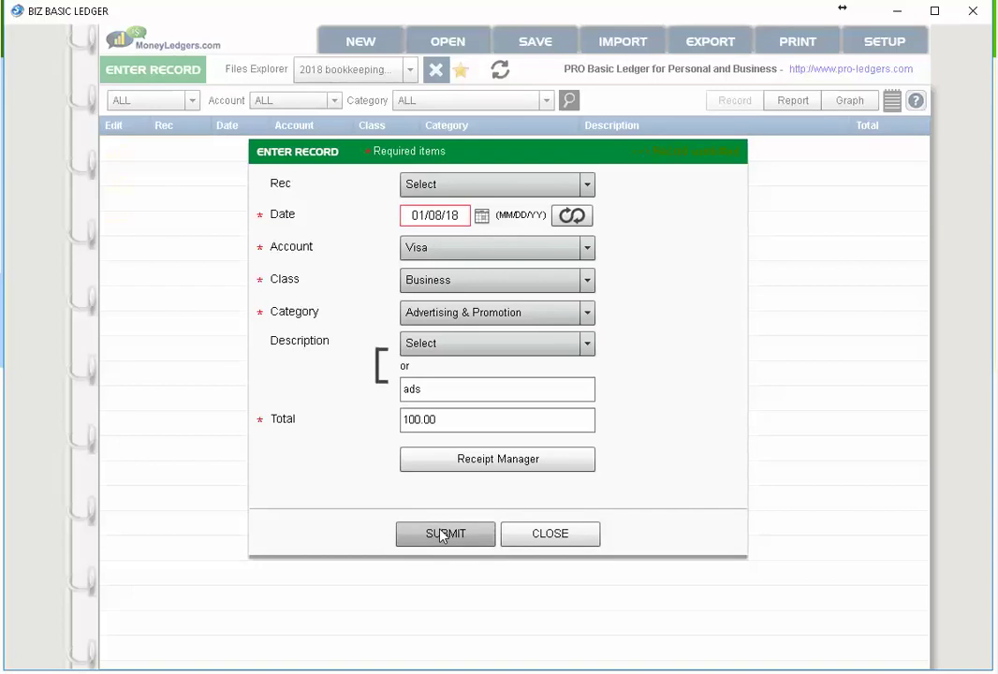
Step: Submit the advertising expense record with its repeating dates and close the entry form
left_click(442, 534)
left_click(563, 536)
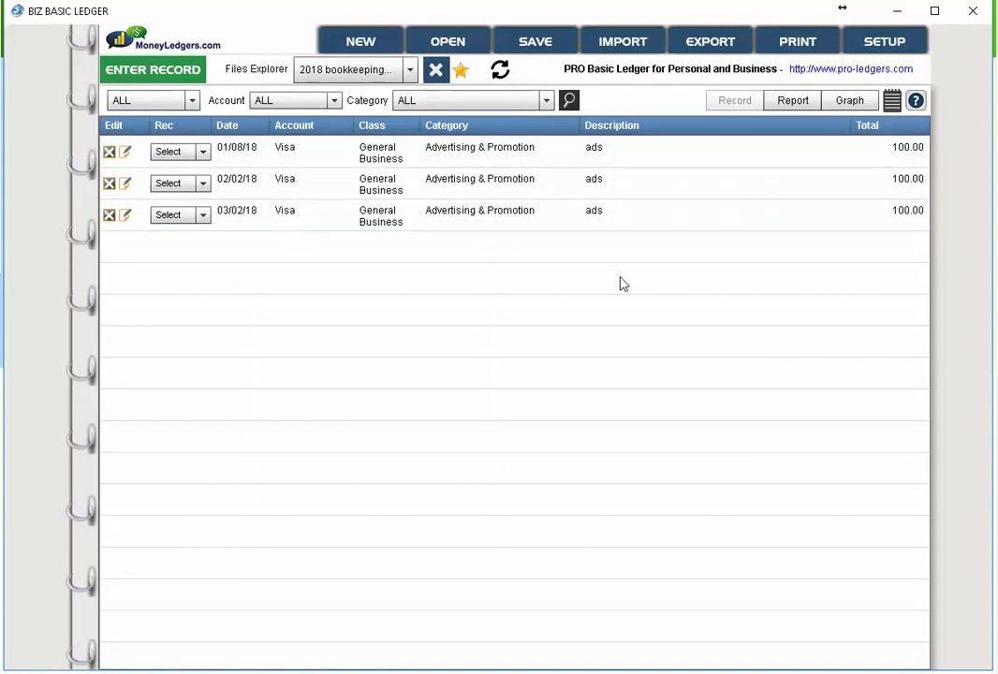
Step: Review the report's overall and business-only summaries of income and expenses by category
left_click(793, 100)
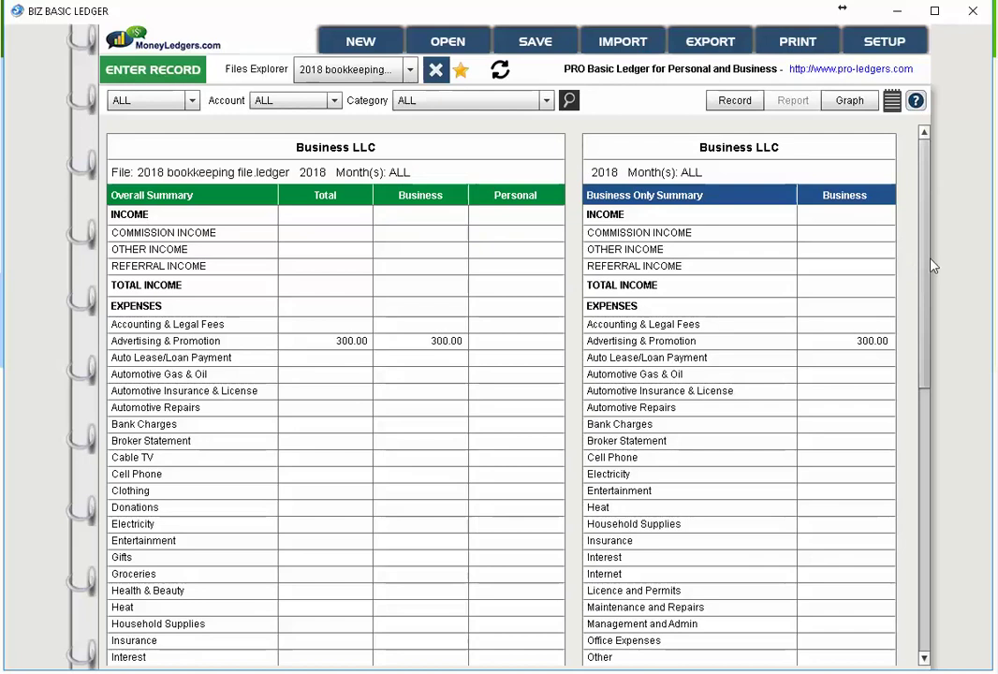
scroll(930, 272, "down", 3)
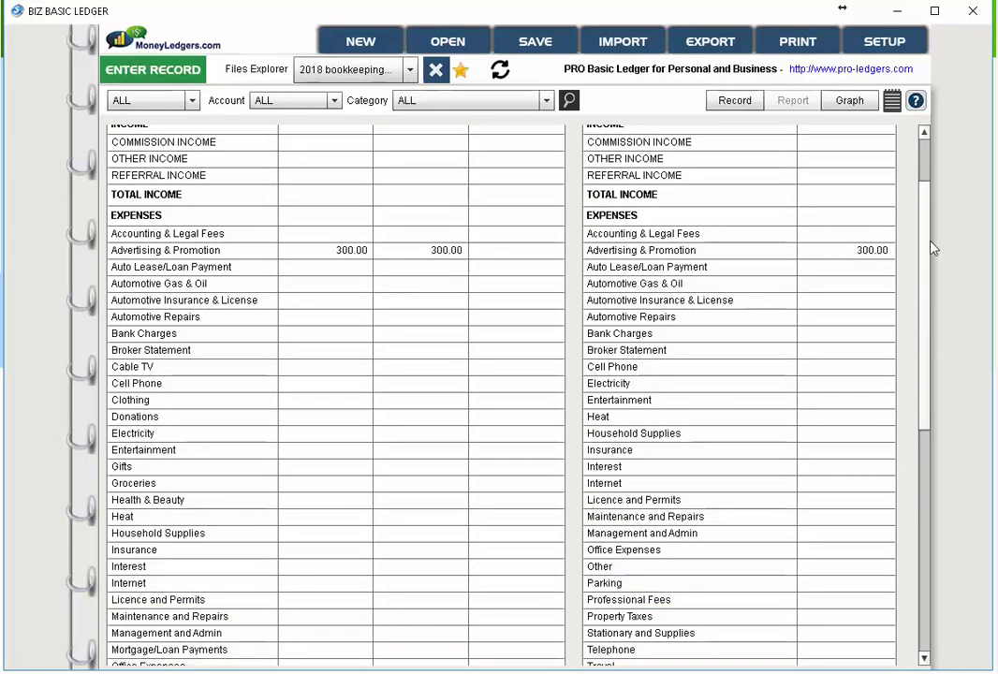
scroll(927, 247, "up", 5)
Step: Graph the year's figures as a column chart showing only Expenses, with Income and Net Income hidden
left_click(852, 101)
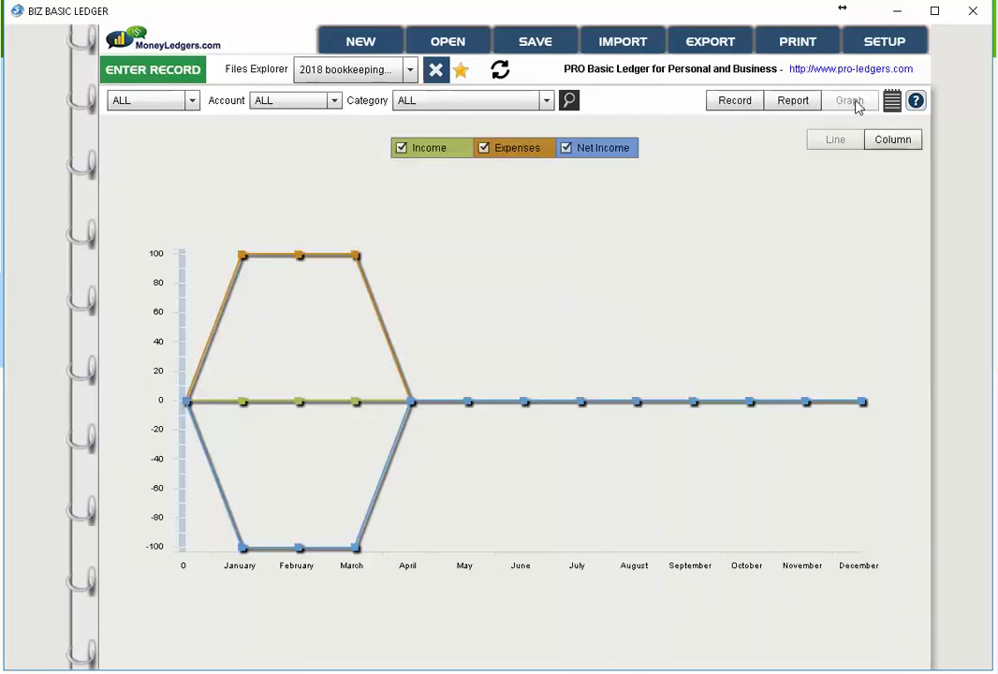
left_click(401, 148)
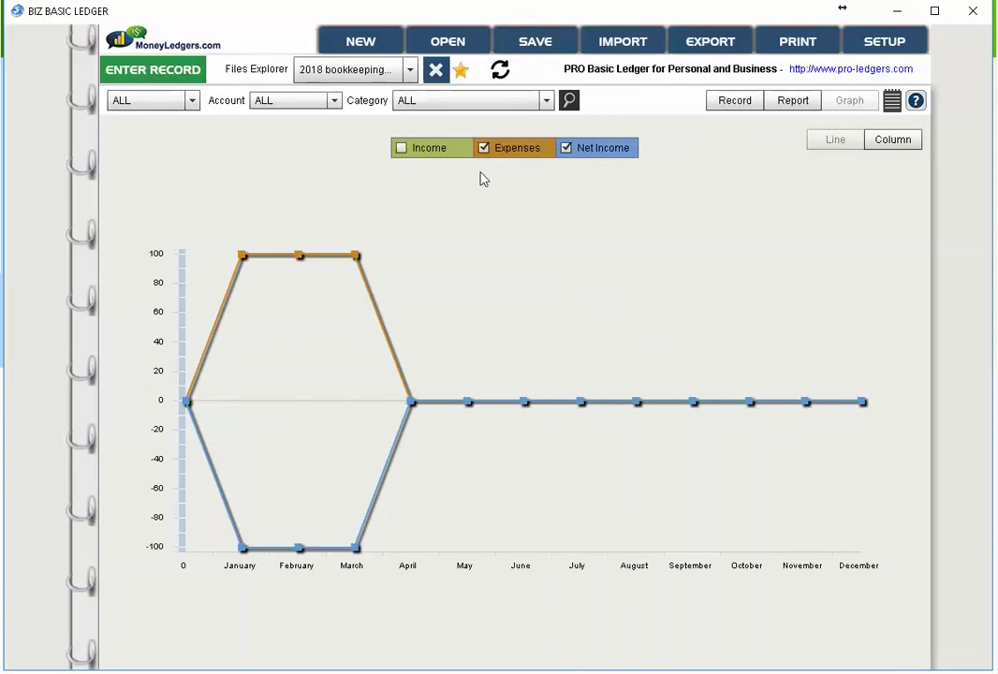
left_click(485, 150)
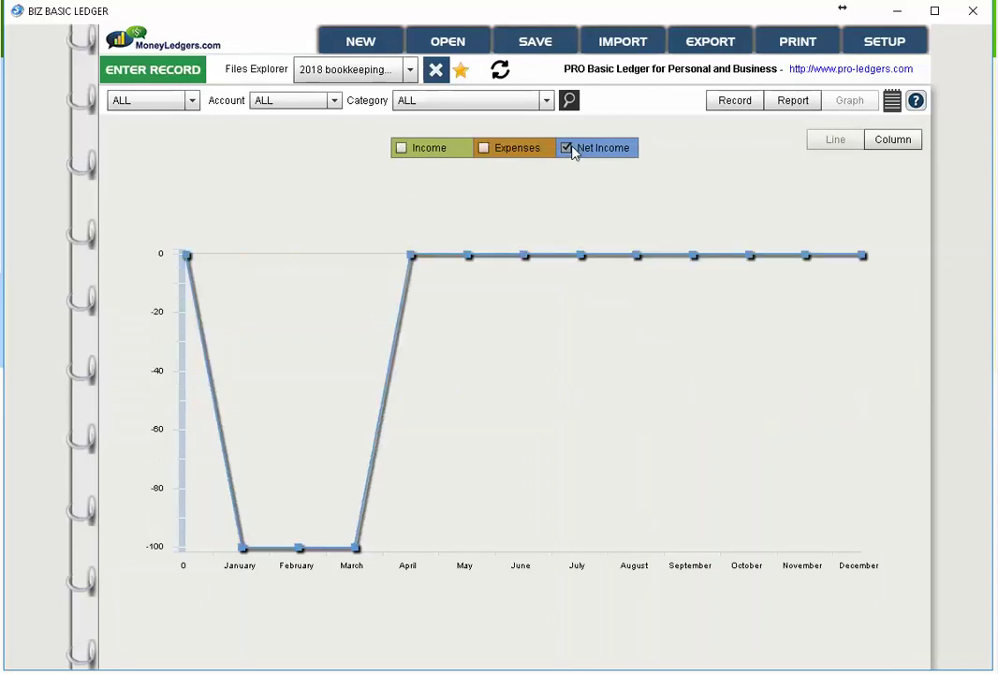
left_click(567, 148)
left_click(485, 150)
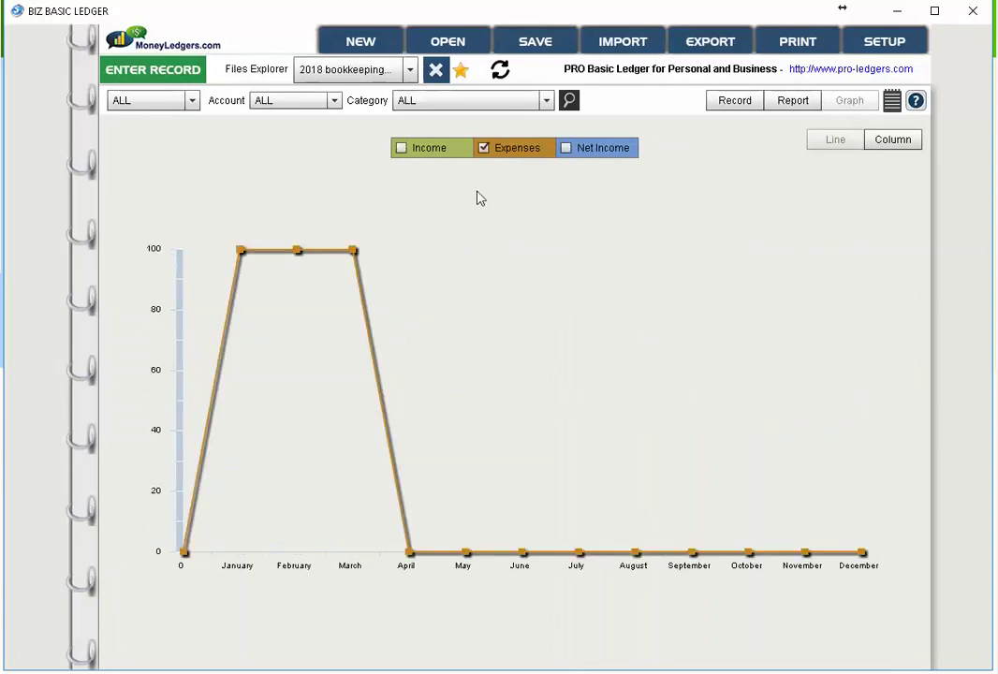
left_click(890, 142)
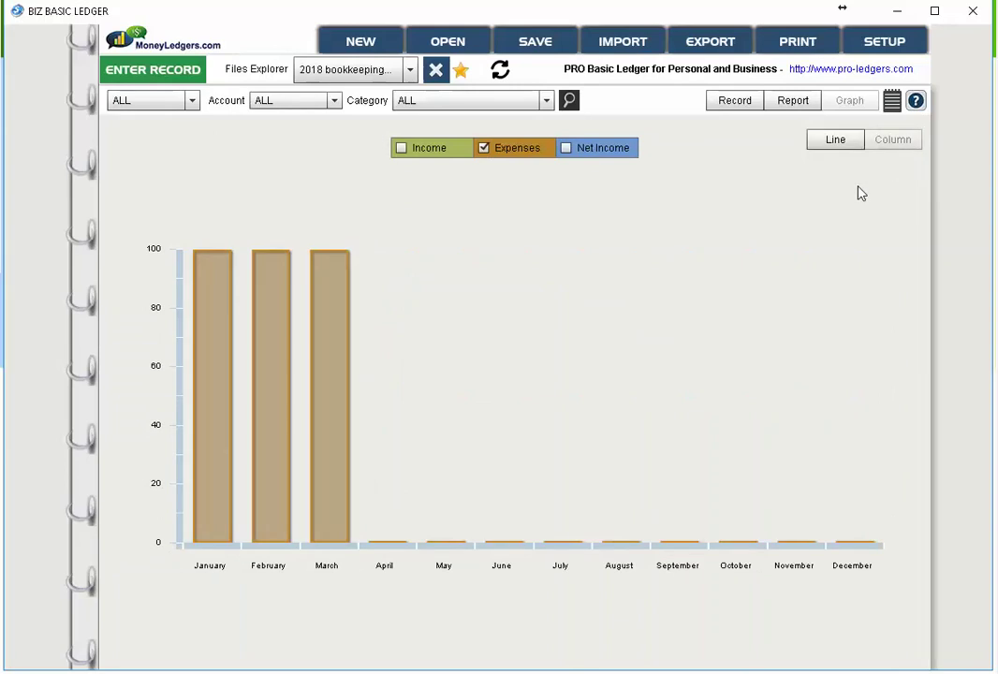
Step: Show Income alongside Expenses on the yearly column graph, leaving Net Income hidden
mouse_move(286, 515)
left_click(401, 150)
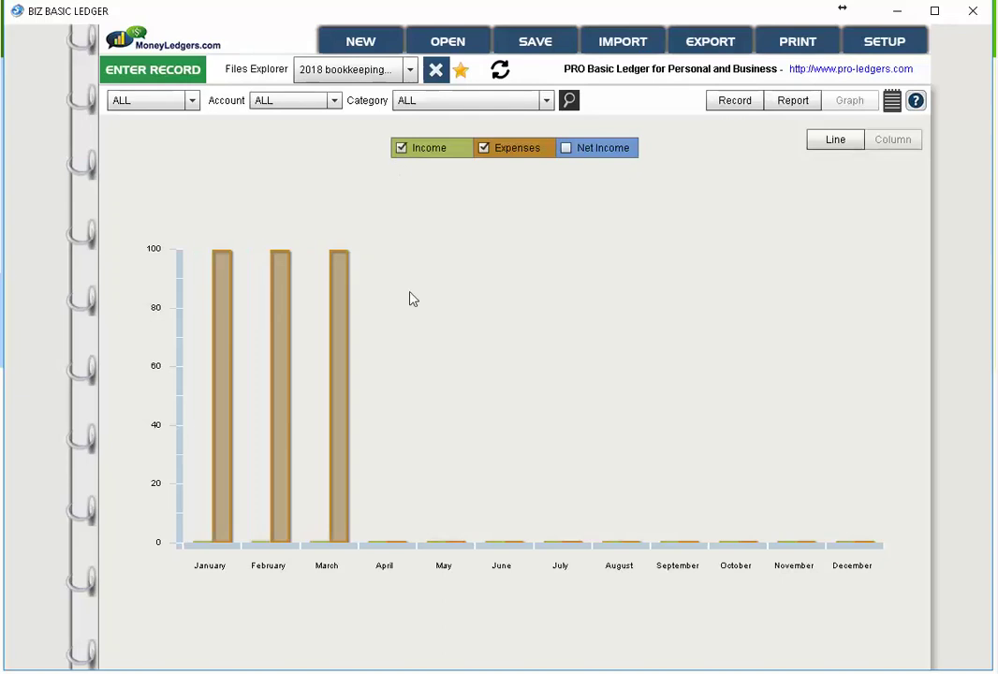
left_click(567, 149)
left_click(566, 149)
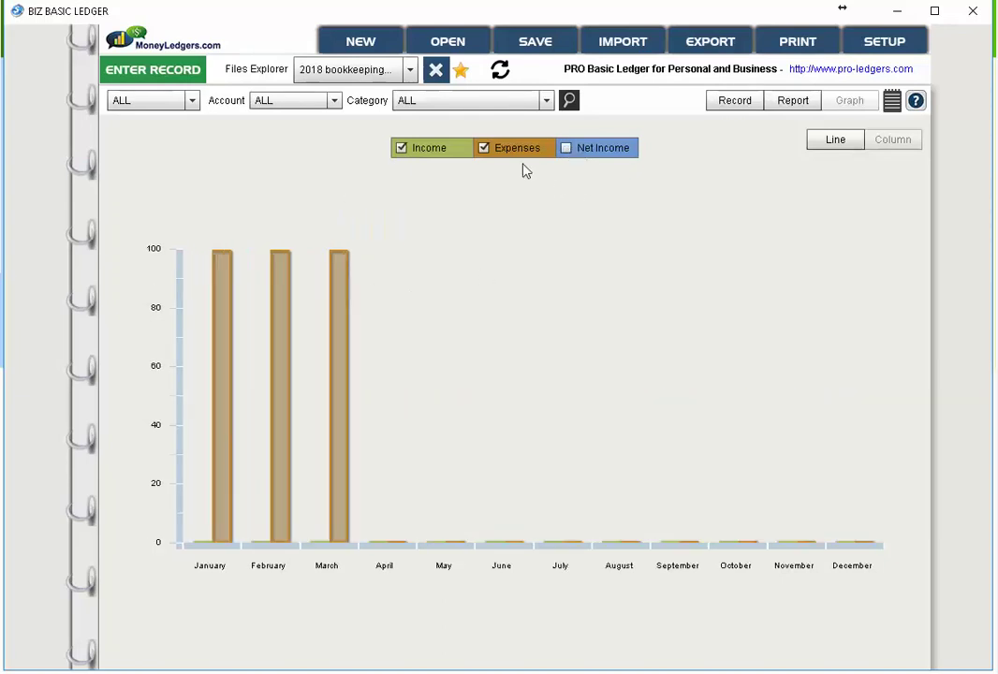
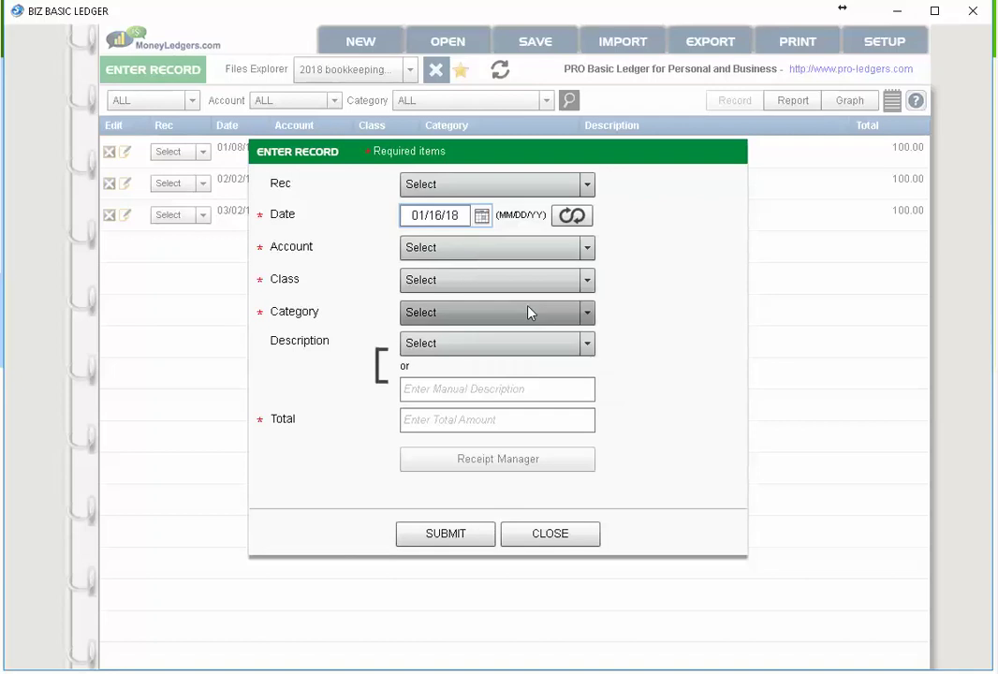
Step: Fill in a new record with the Saving account, Business class and COMMISSION INCOME category
left_click(476, 249)
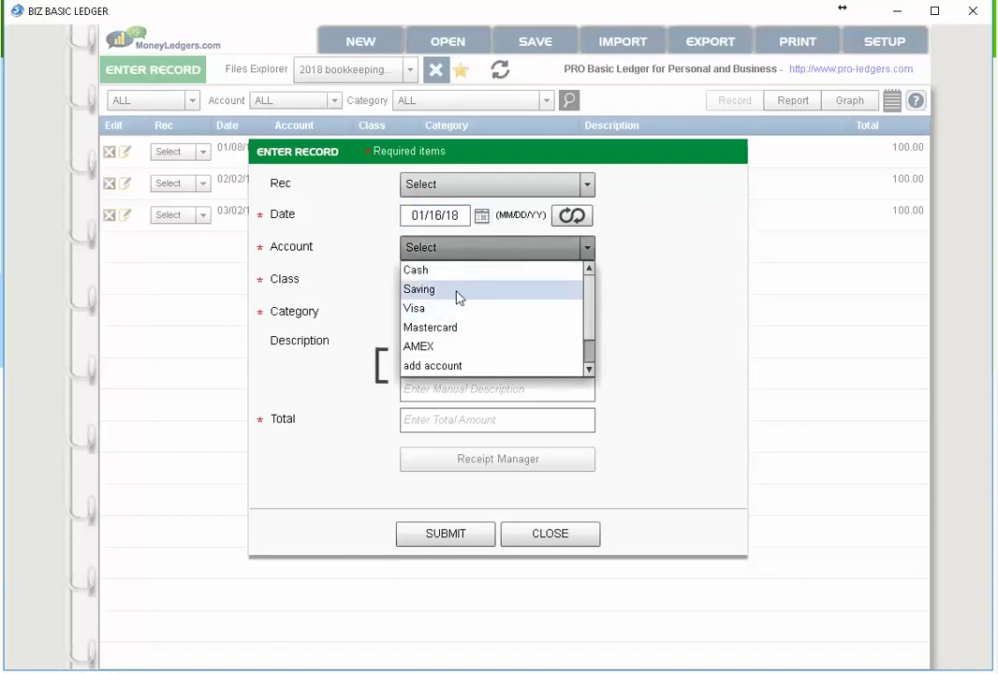
left_click(454, 291)
left_click(491, 282)
left_click(472, 305)
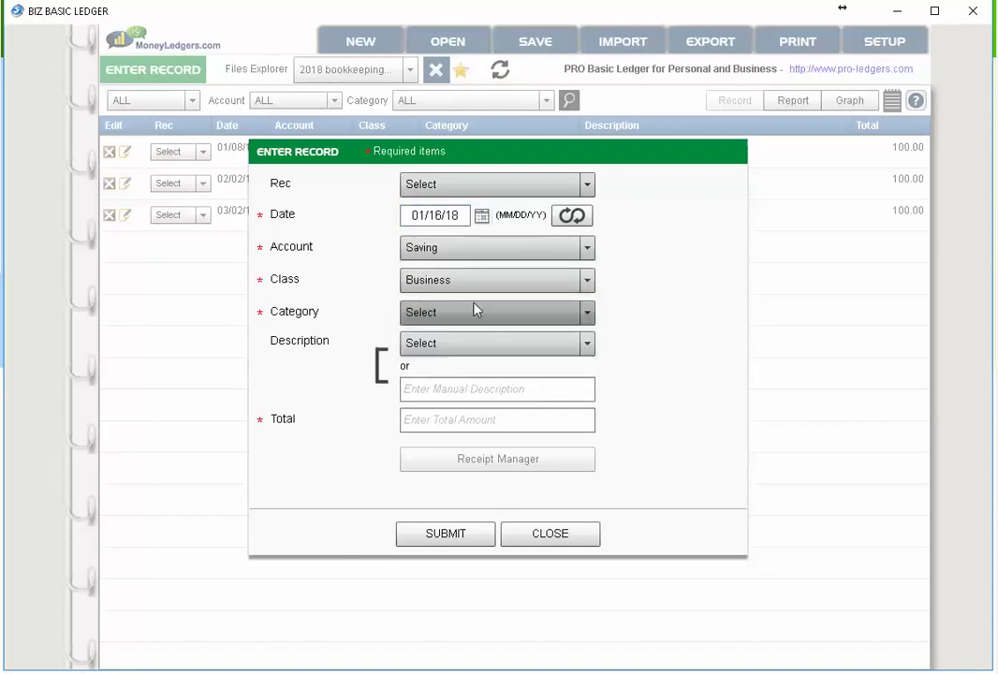
left_click(479, 311)
left_click(487, 333)
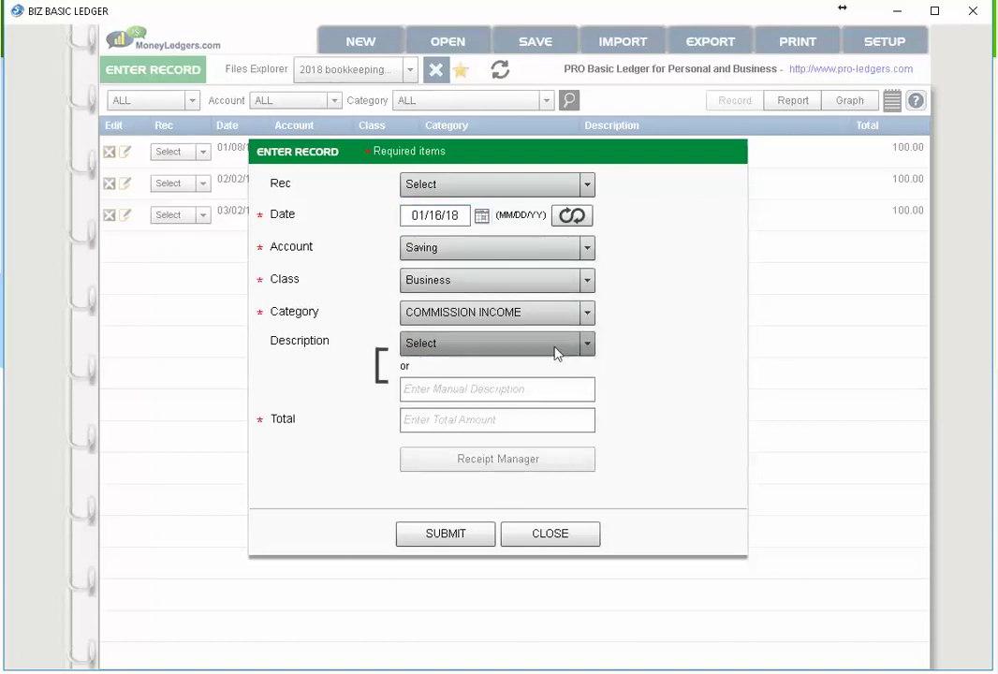
Step: Describe the record as a commission for the property's street address, set the total to 4500, submit it and close the entry form
left_click(442, 387)
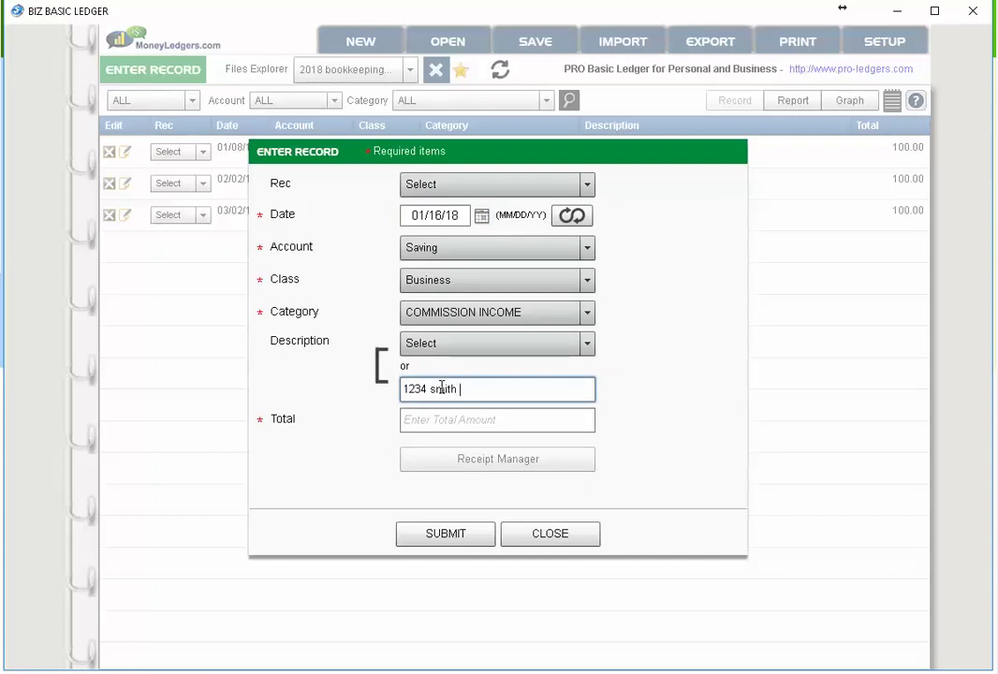
type("1234 smith street commission")
key("Tab")
type("4")
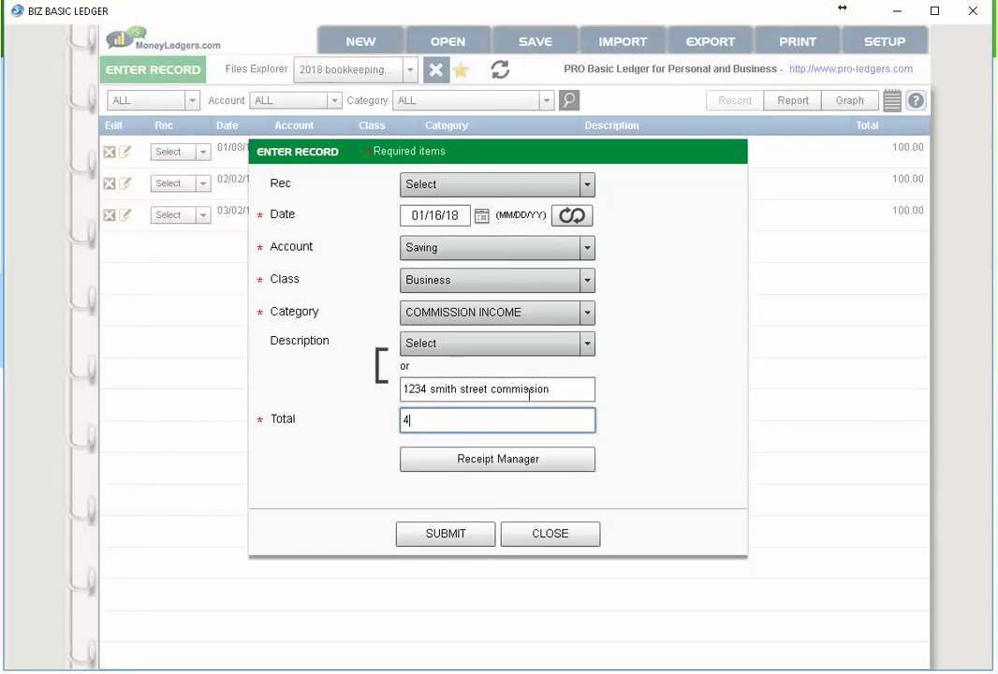
type("500")
left_click(448, 533)
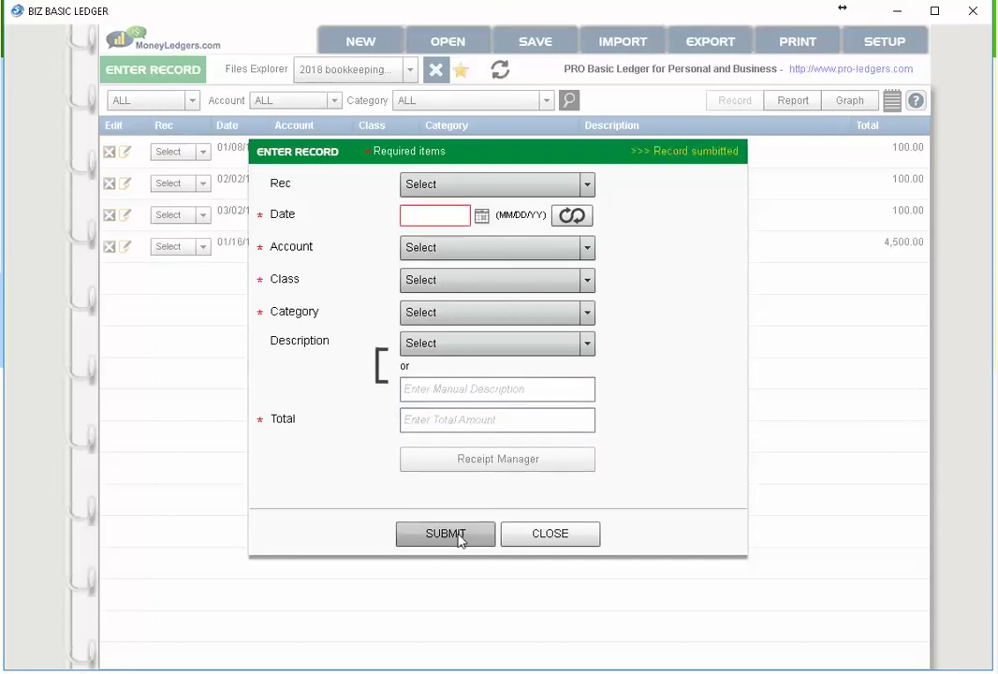
left_click(551, 534)
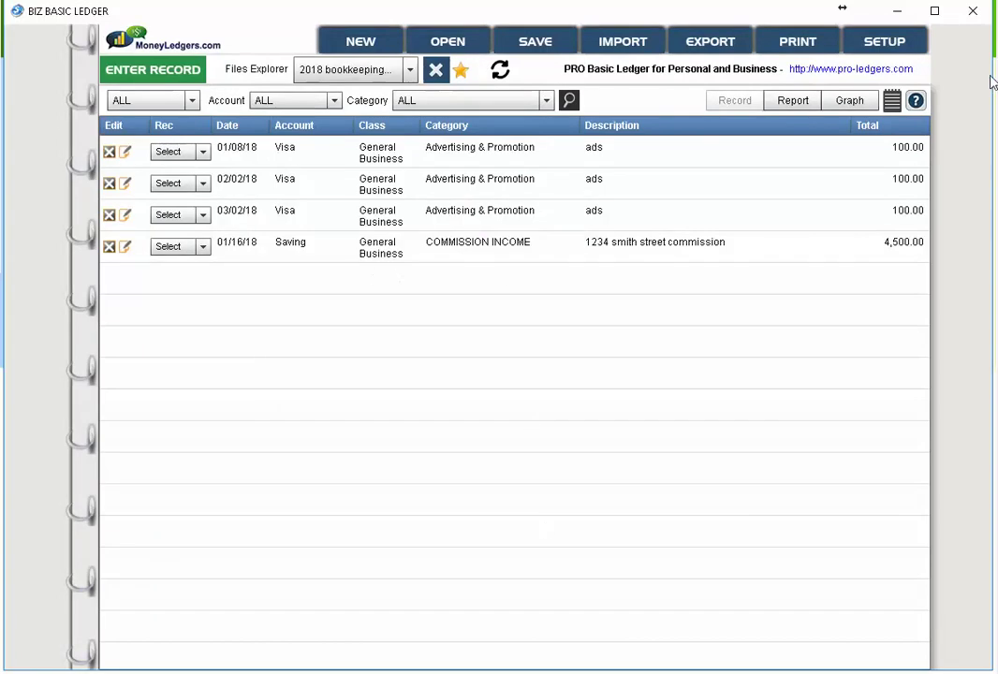
Step: Review the report's income, expenses, net income, reconciliation and payment type summaries for the whole year
left_click(793, 94)
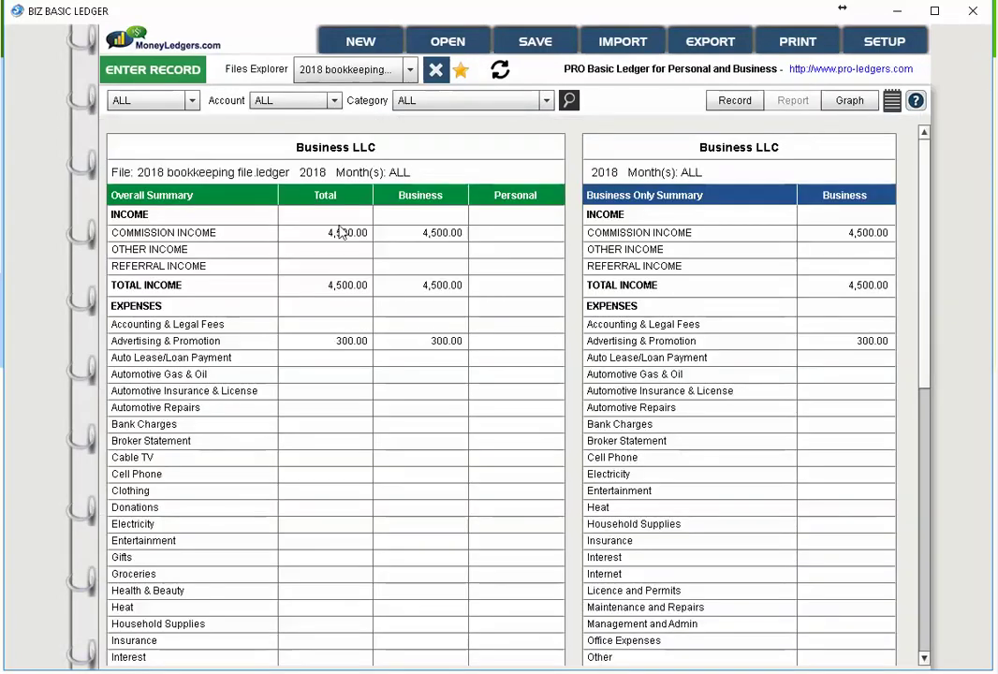
scroll(403, 440, "down", 2)
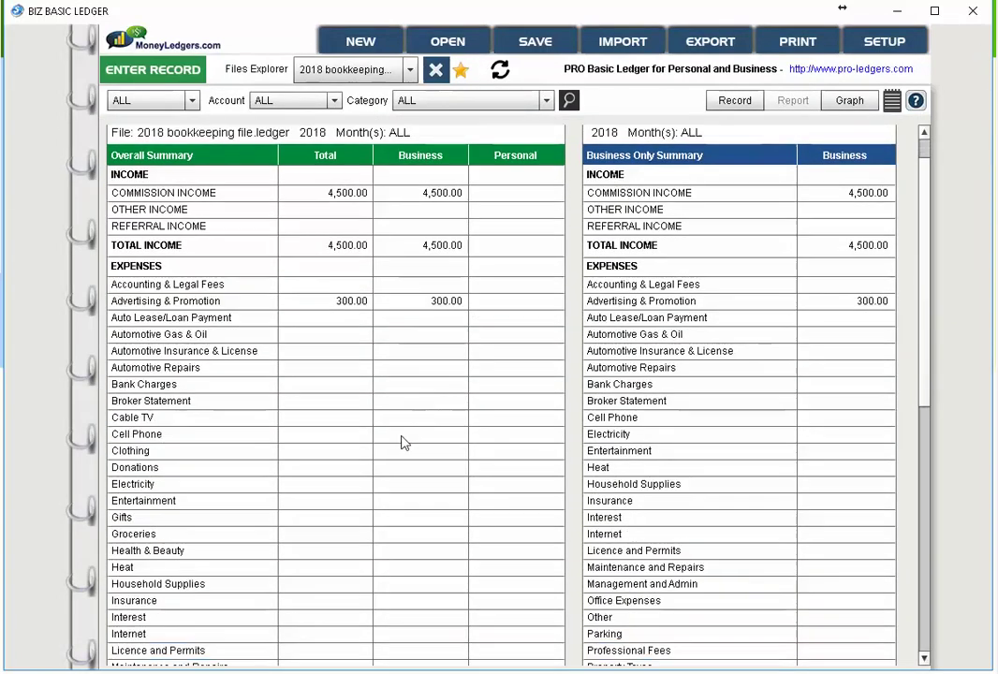
scroll(370, 495, "down", 10)
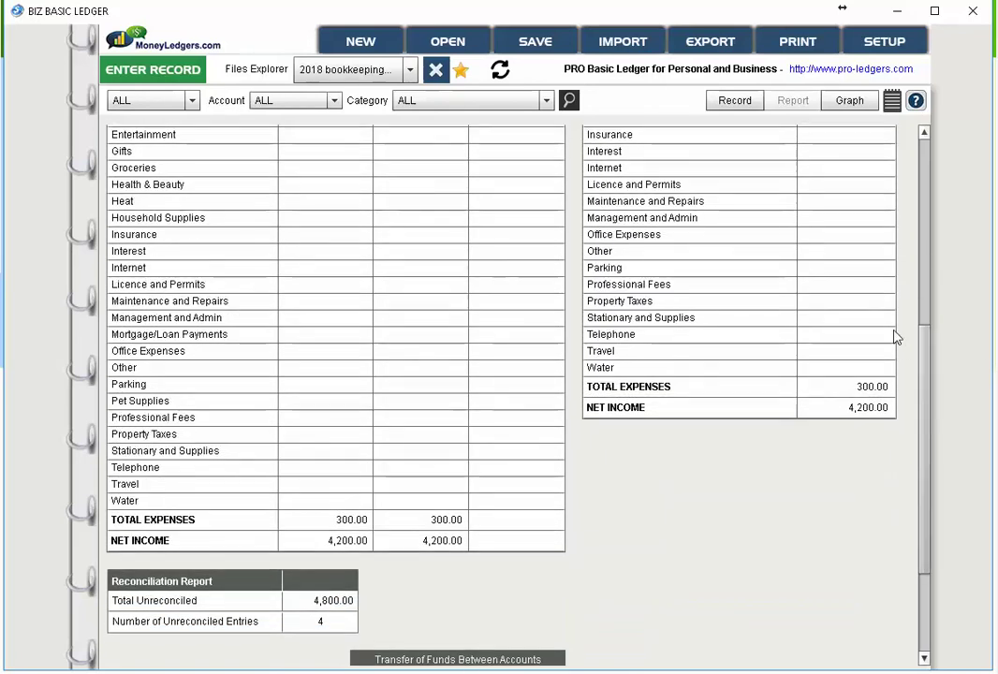
scroll(694, 499, "down", 5)
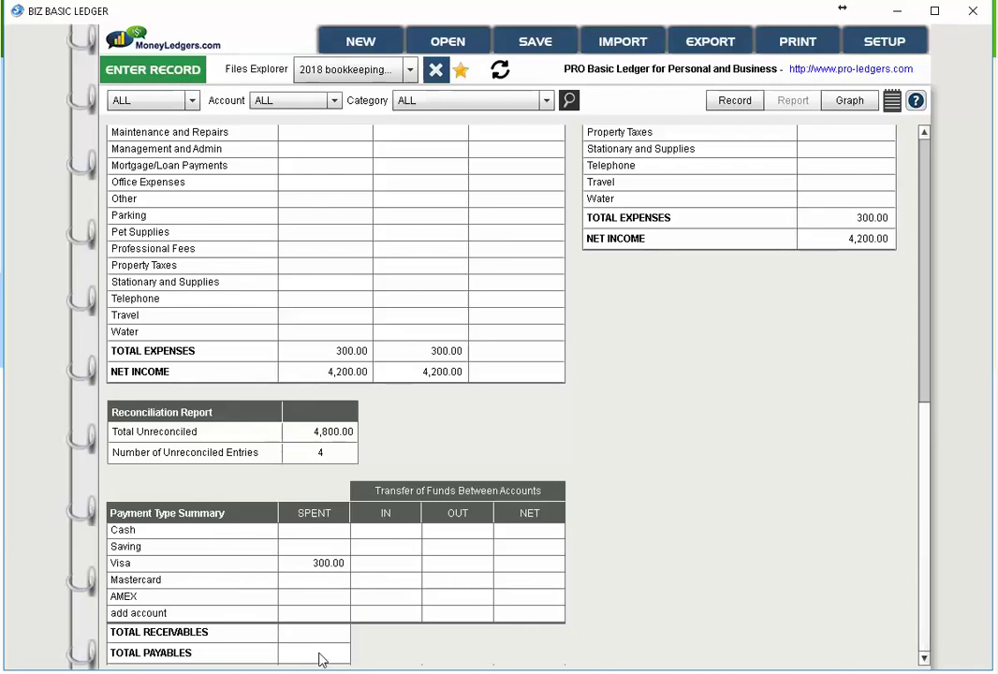
scroll(939, 475, "up", 10)
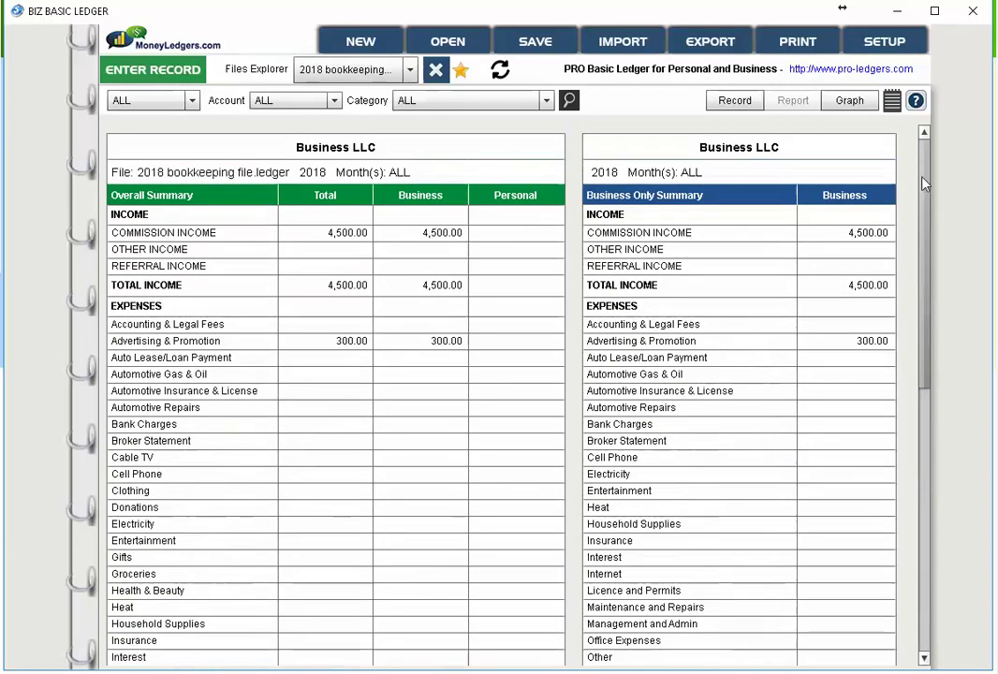
Step: View the year's income and expenses graph as lines and return it to columns
left_click(849, 100)
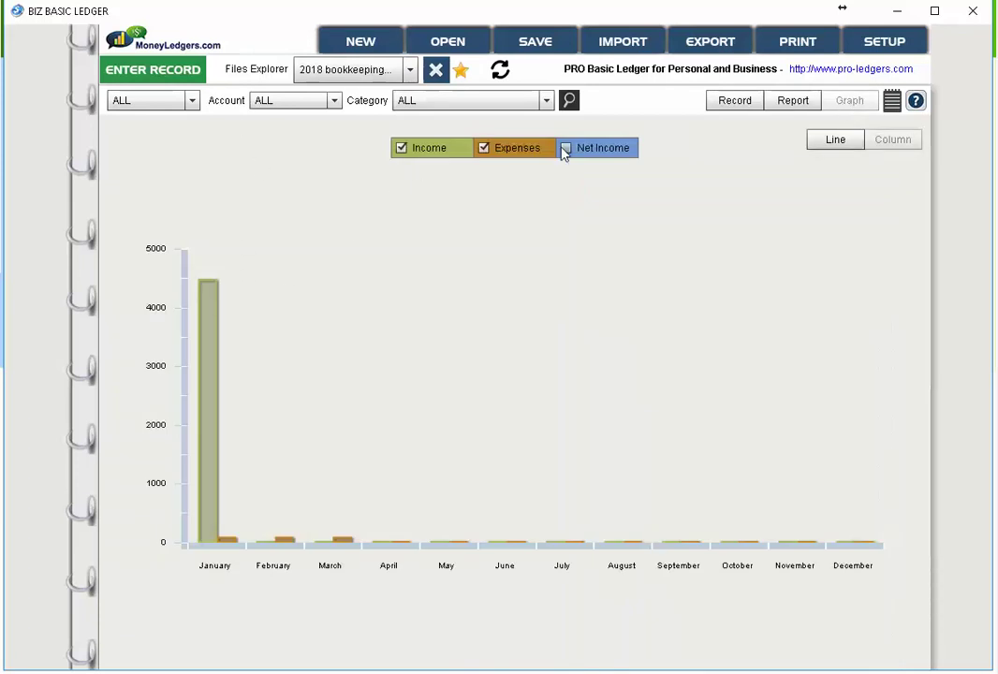
mouse_move(215, 407)
left_click(833, 138)
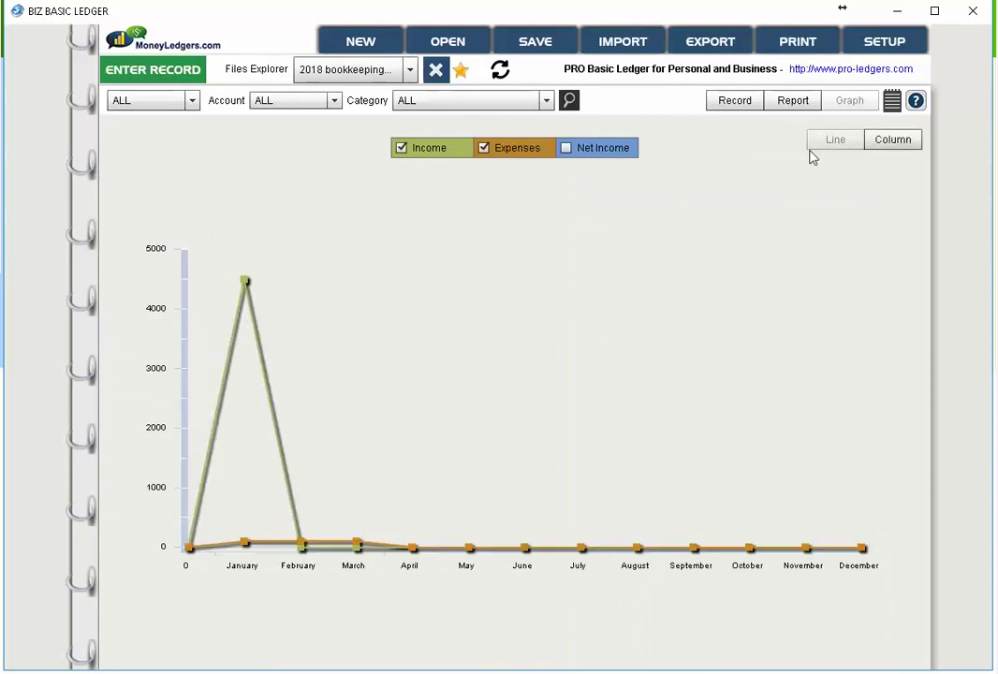
left_click(892, 139)
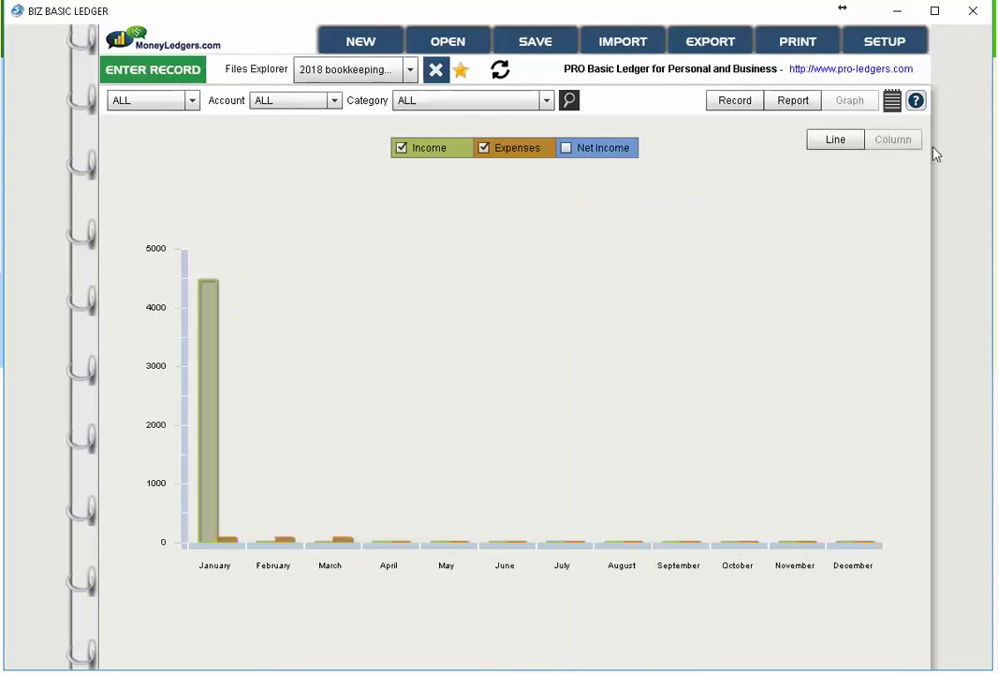
Step: Add the note "dsfsaffsdf" to the ledger file and submit it
left_click(892, 103)
type("ds")
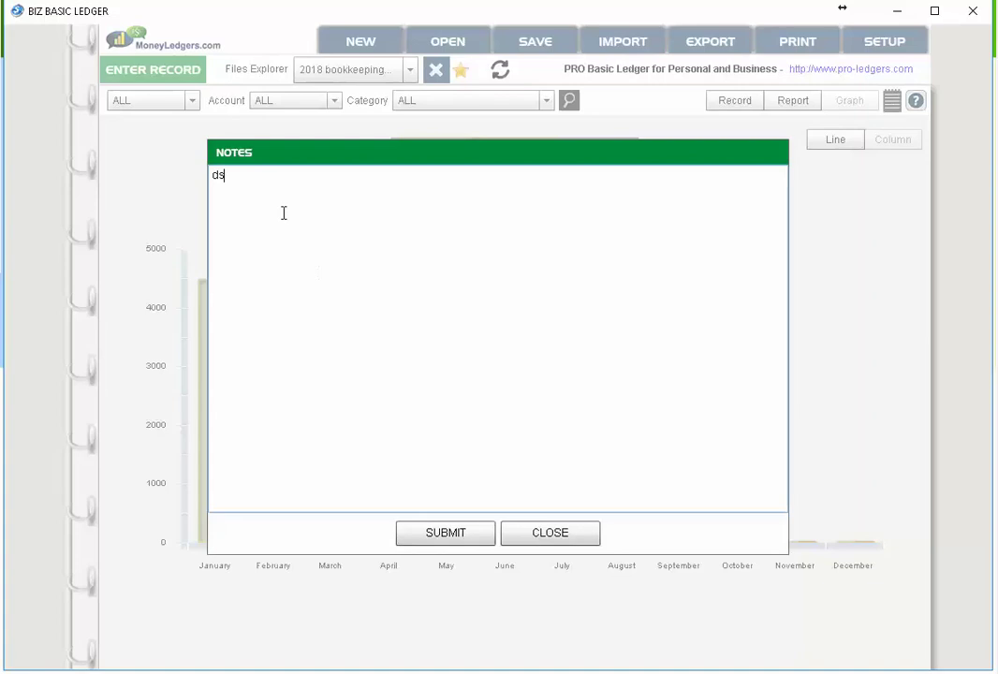
type("fsaffsdf")
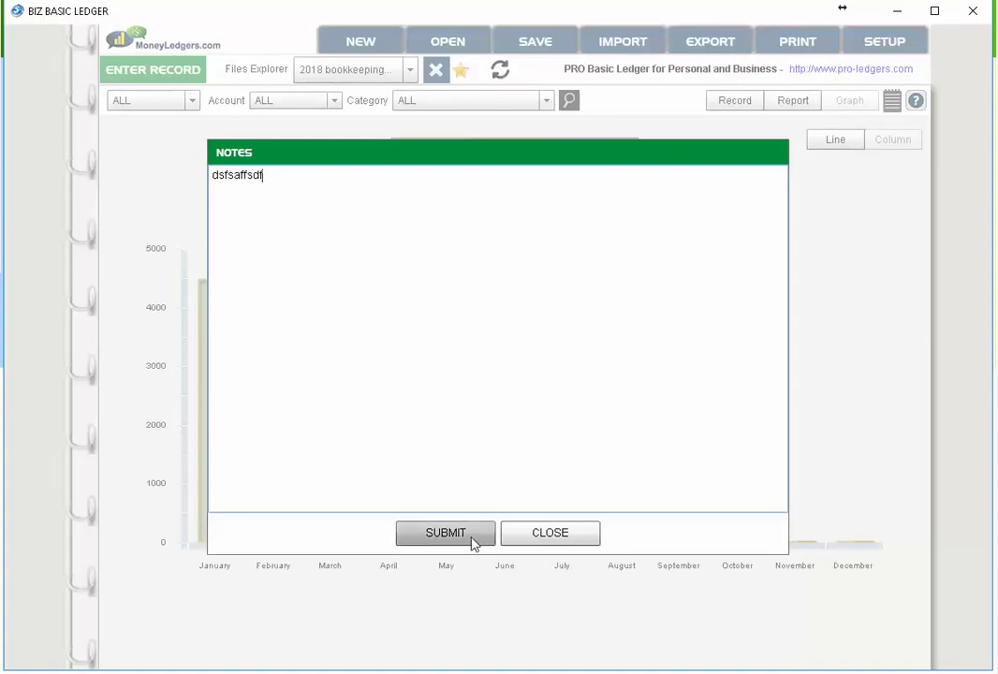
left_click(445, 533)
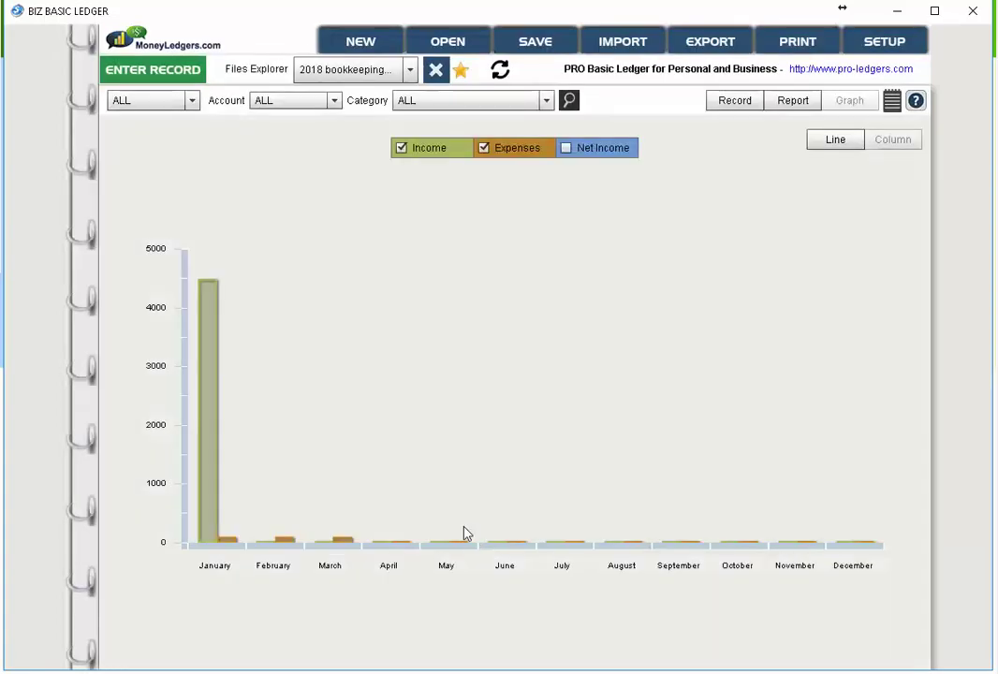
Step: Look at the help, compare the record, report and graph views, and return to the record list
left_click(915, 103)
left_click(726, 101)
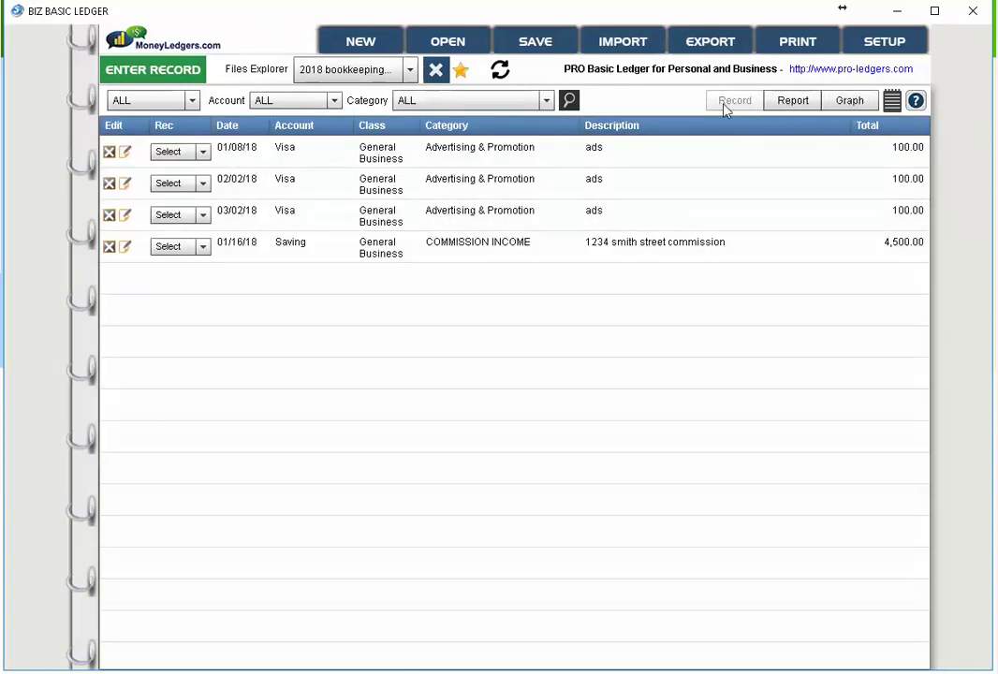
left_click(792, 106)
left_click(847, 105)
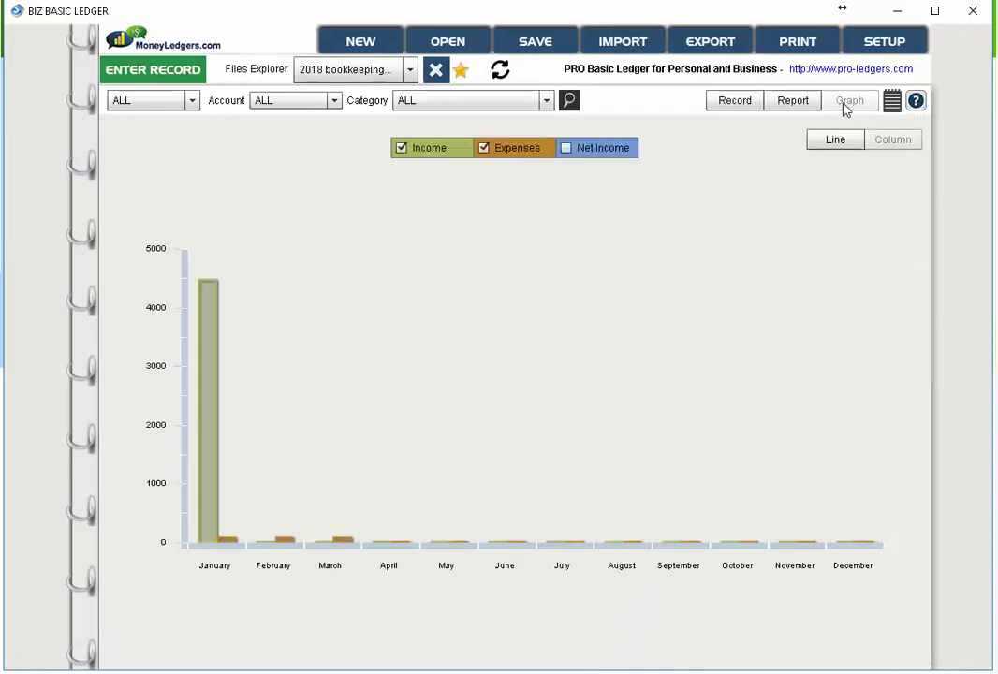
left_click(792, 102)
left_click(735, 103)
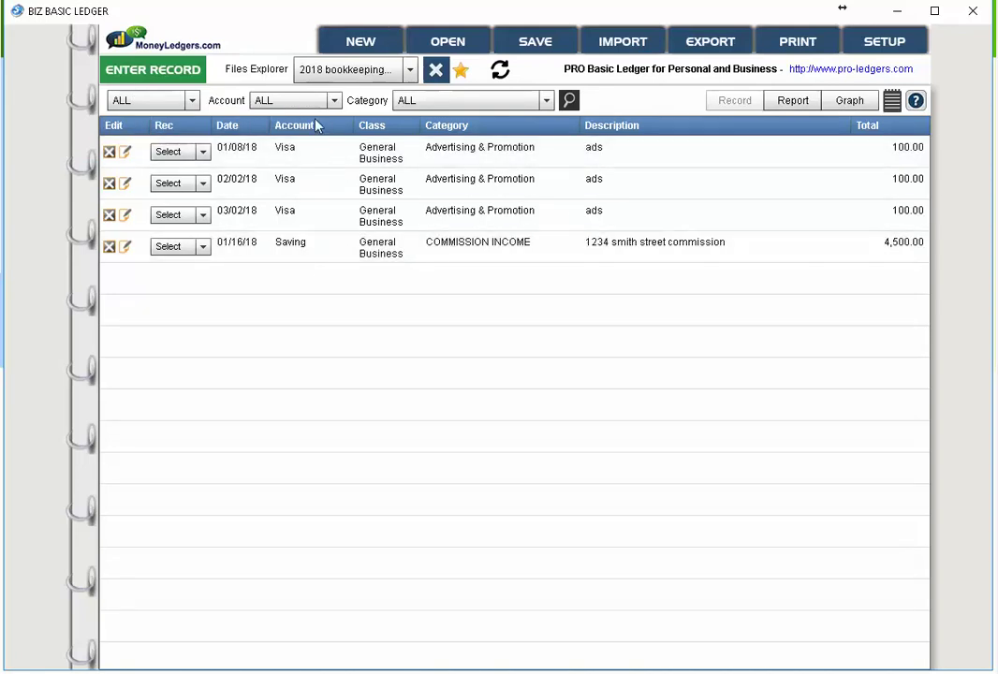
Step: Filter the ledger to January and view that month's report and graph
left_click(155, 101)
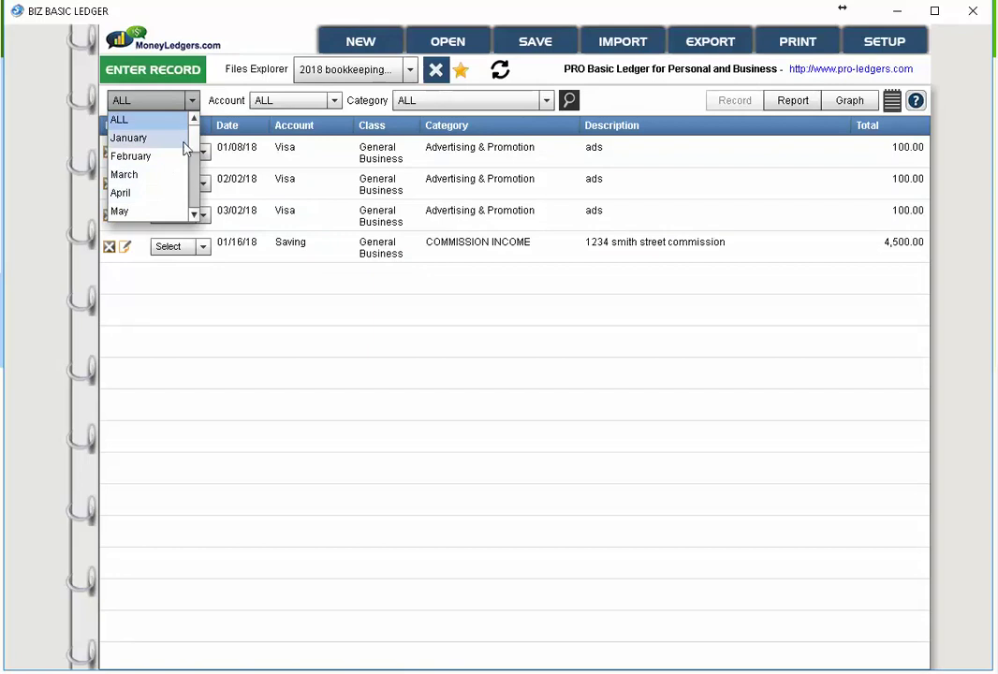
scroll(178, 178, "down", 4)
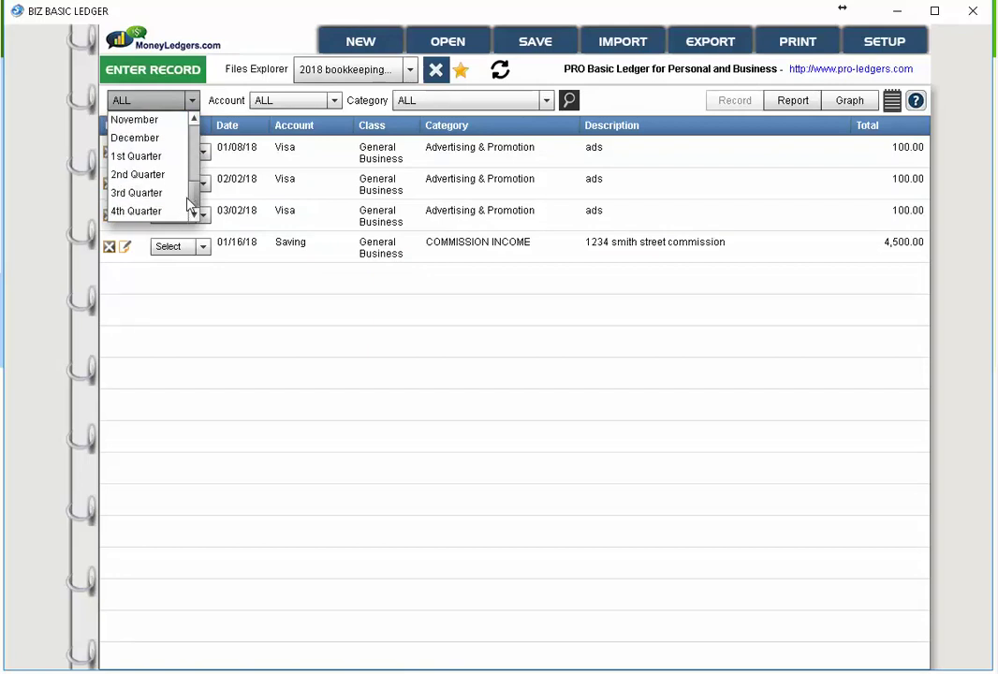
scroll(190, 204, "up", 4)
left_click(160, 138)
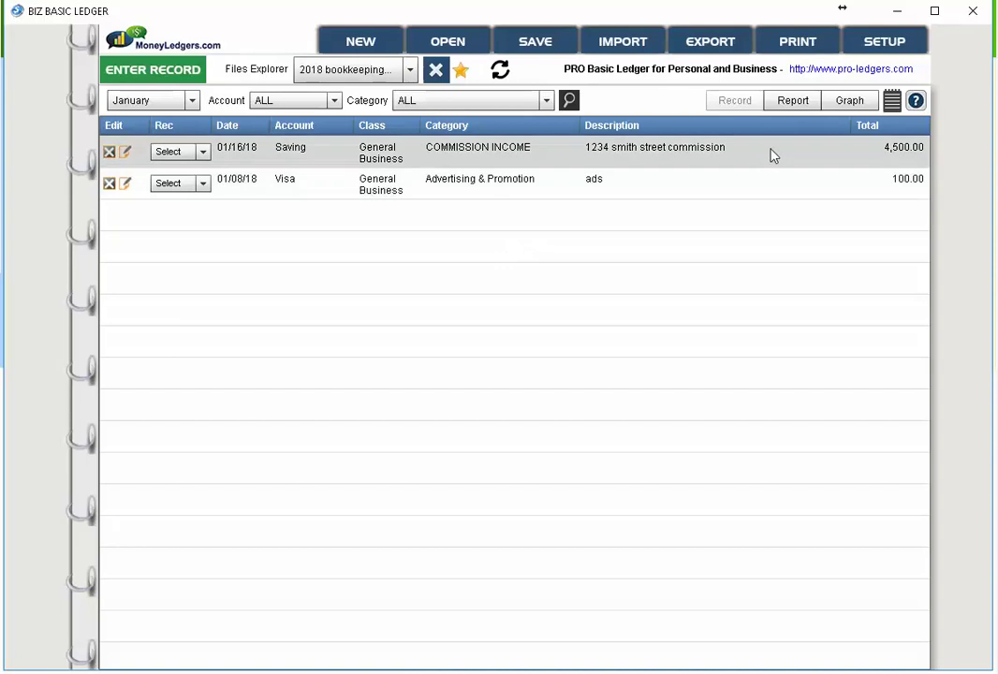
left_click(798, 102)
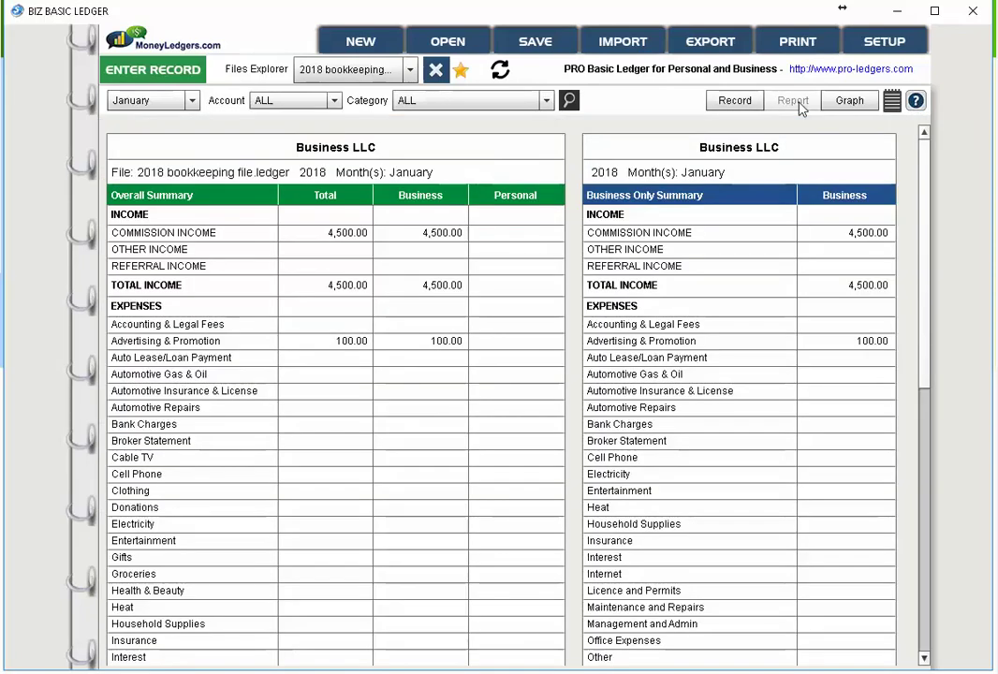
left_click(848, 102)
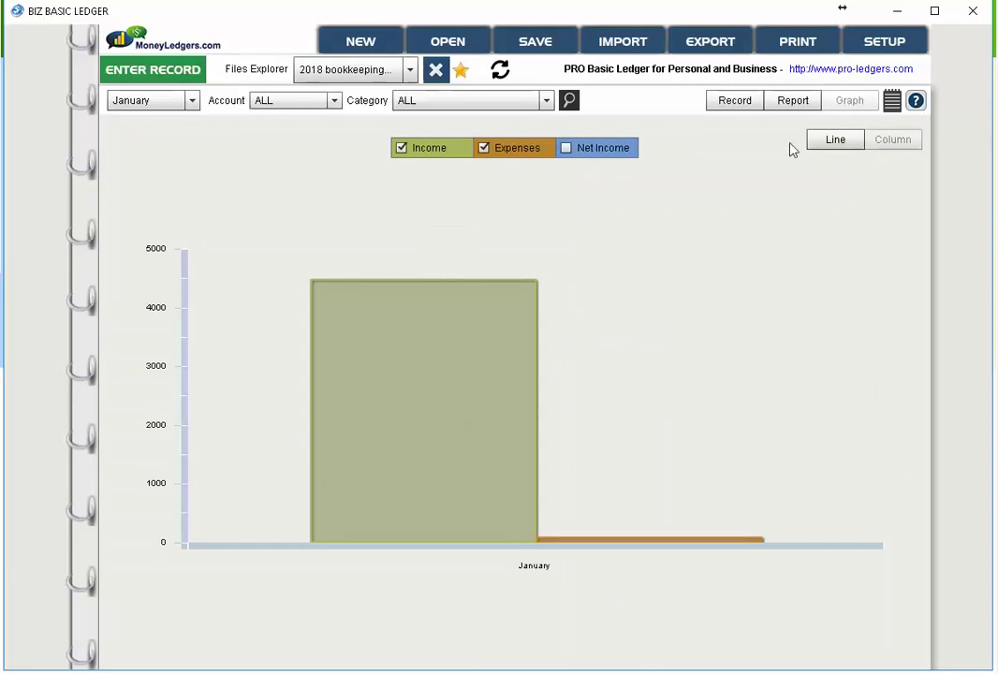
Step: View the graph for all months and for February only
left_click(159, 99)
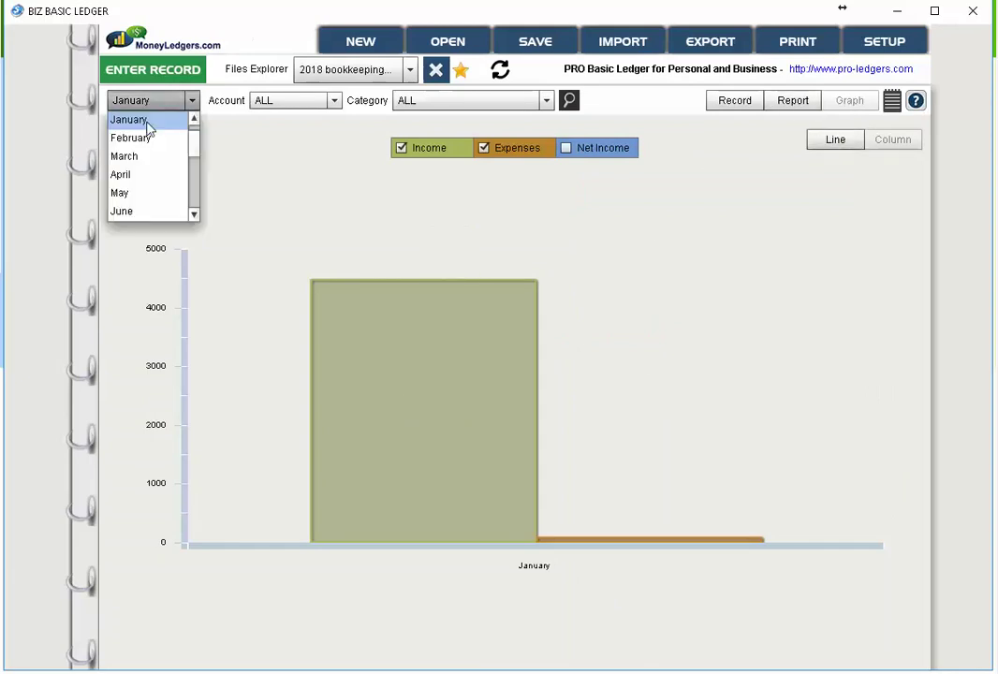
scroll(150, 135, "up", 1)
left_click(148, 119)
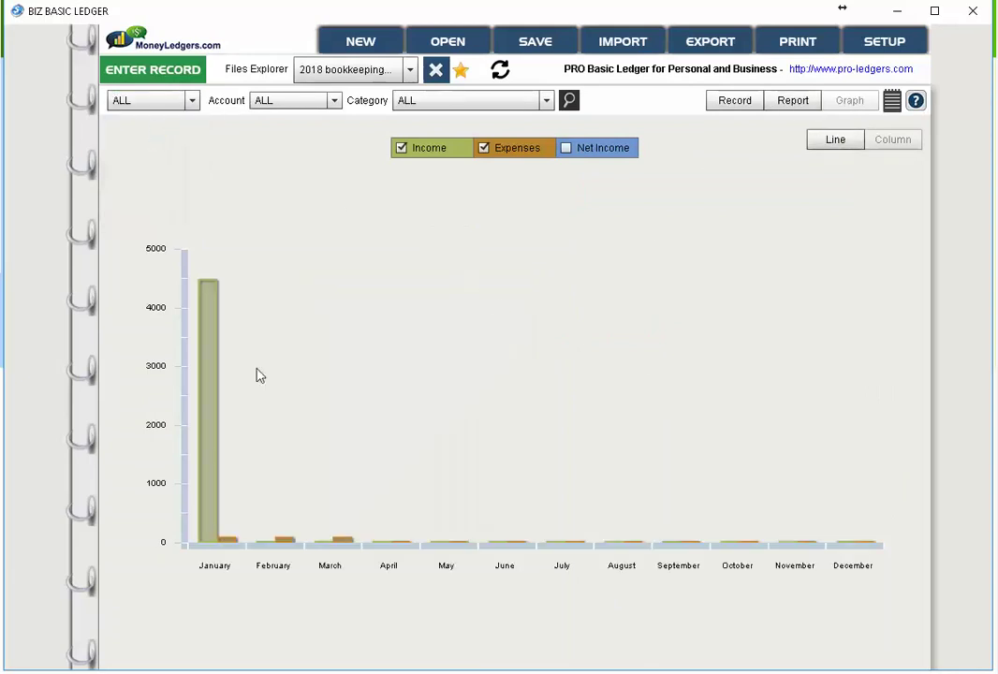
left_click(120, 101)
left_click(145, 158)
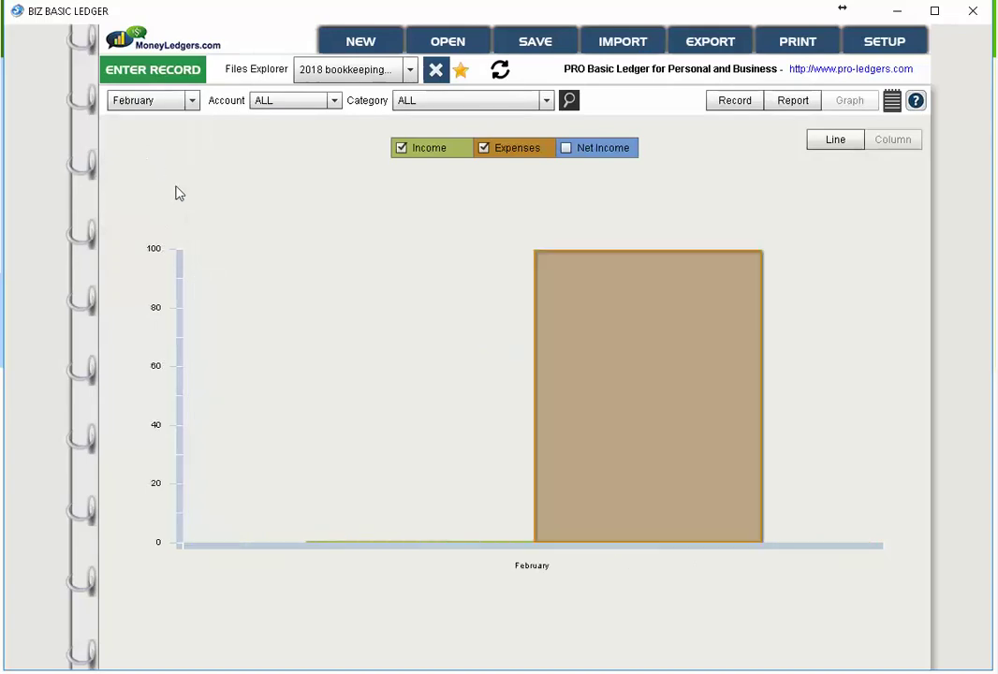
Step: Filter the graph to January and the Visa account
left_click(166, 100)
scroll(165, 139, "up", 1)
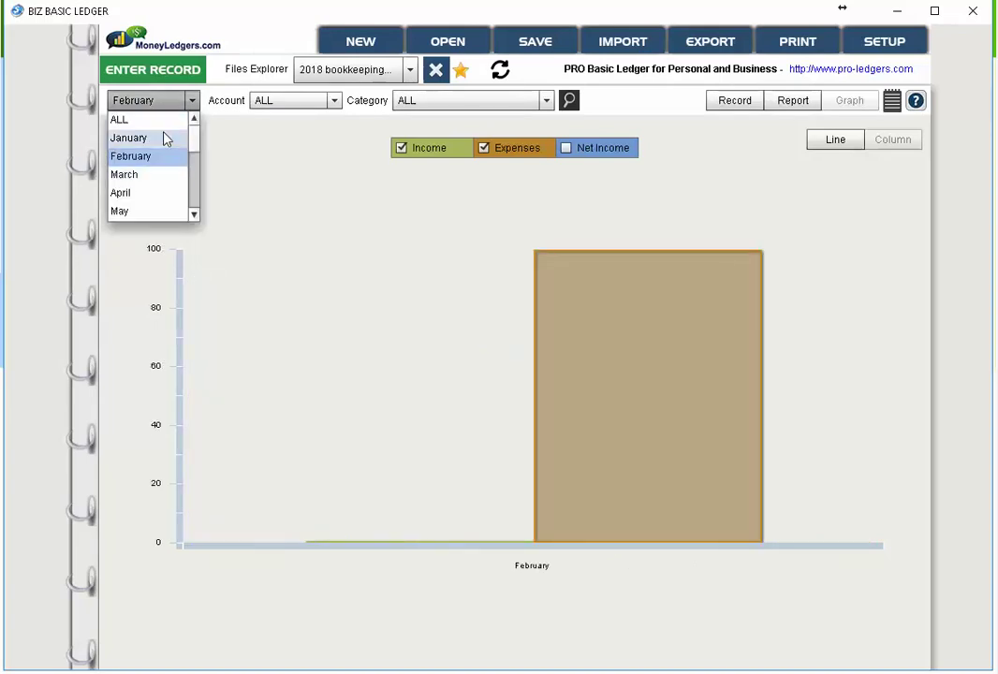
left_click(164, 139)
left_click(291, 100)
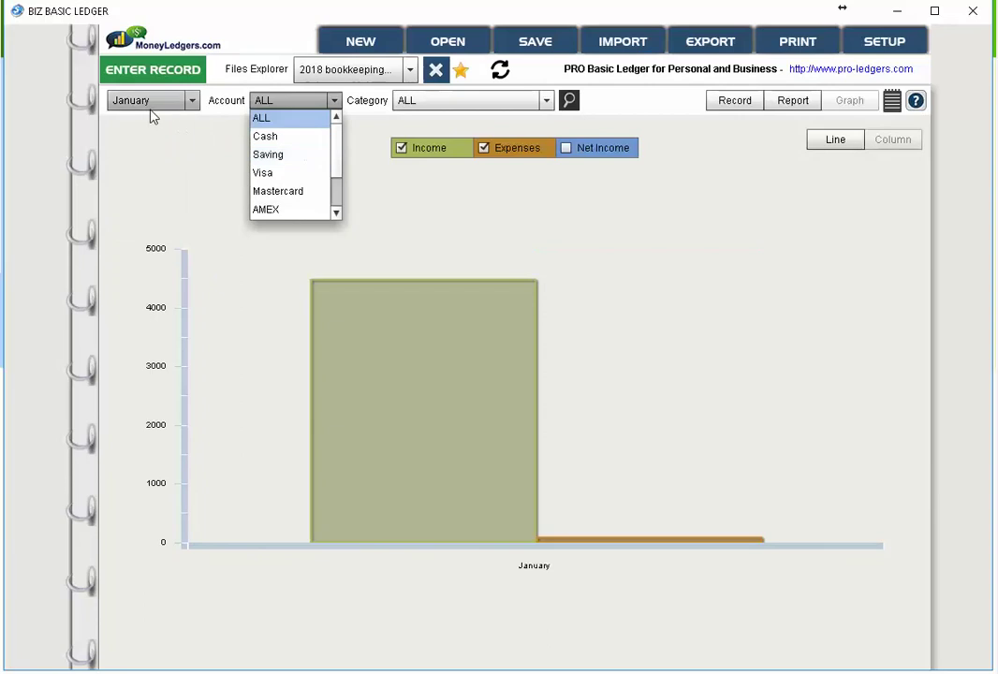
left_click(289, 178)
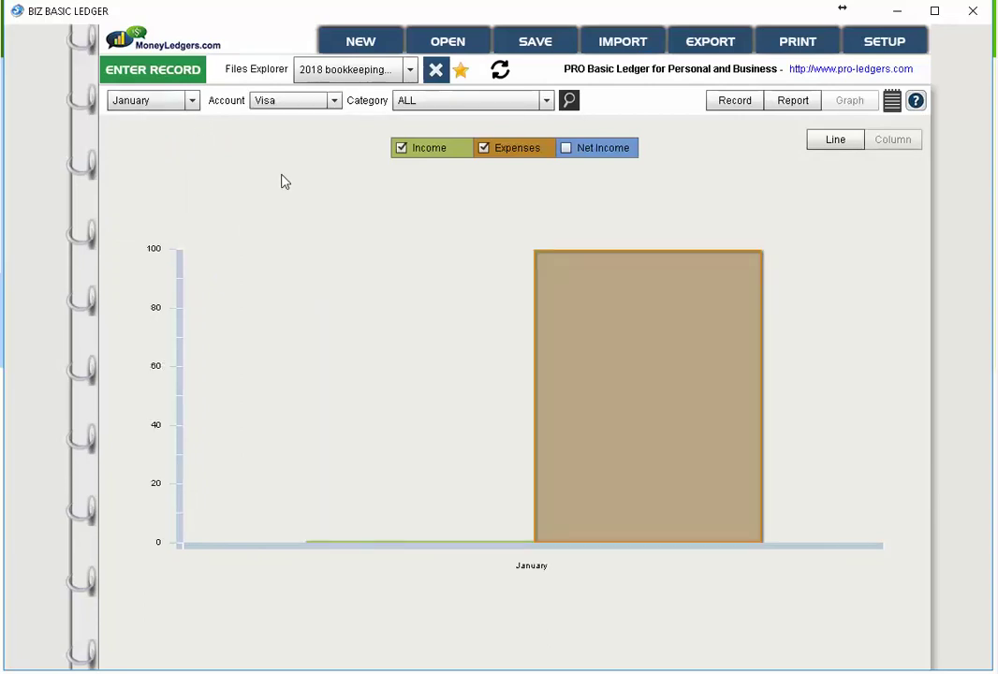
Step: Return to the record list and show January's records for the Saving account, followed by all accounts
left_click(754, 103)
left_click(290, 100)
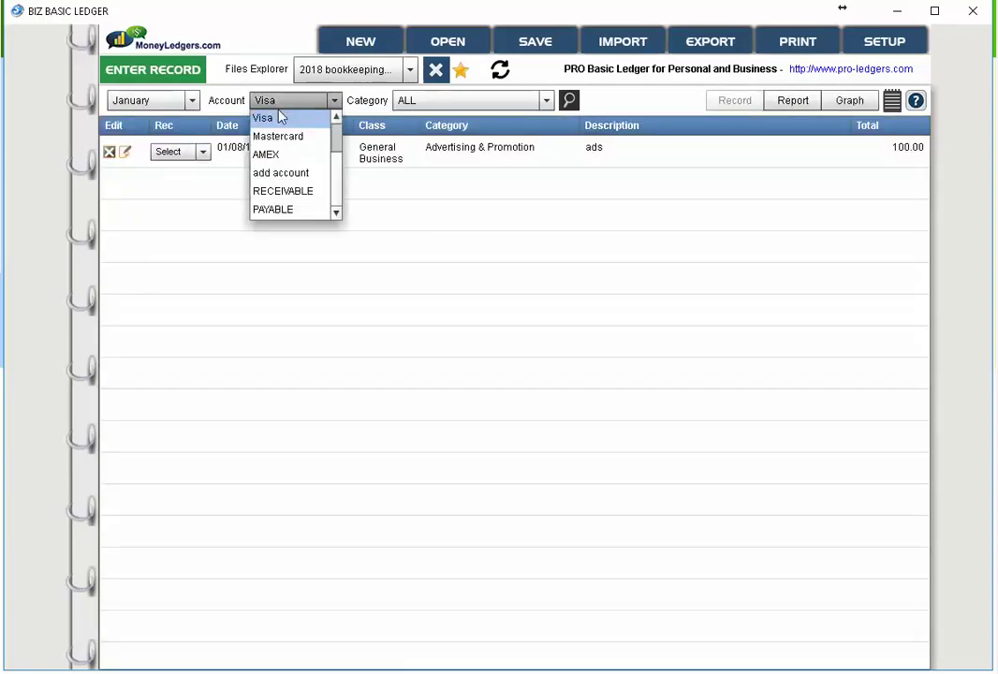
scroll(312, 148, "up", 1)
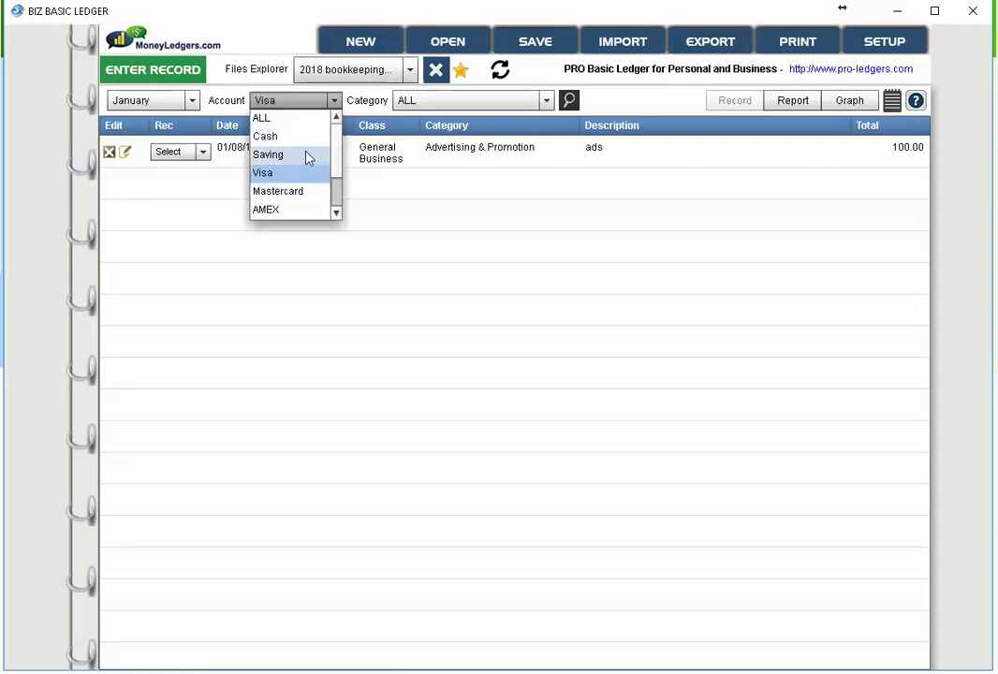
left_click(306, 154)
left_click(291, 109)
scroll(296, 131, "up", 1)
left_click(276, 116)
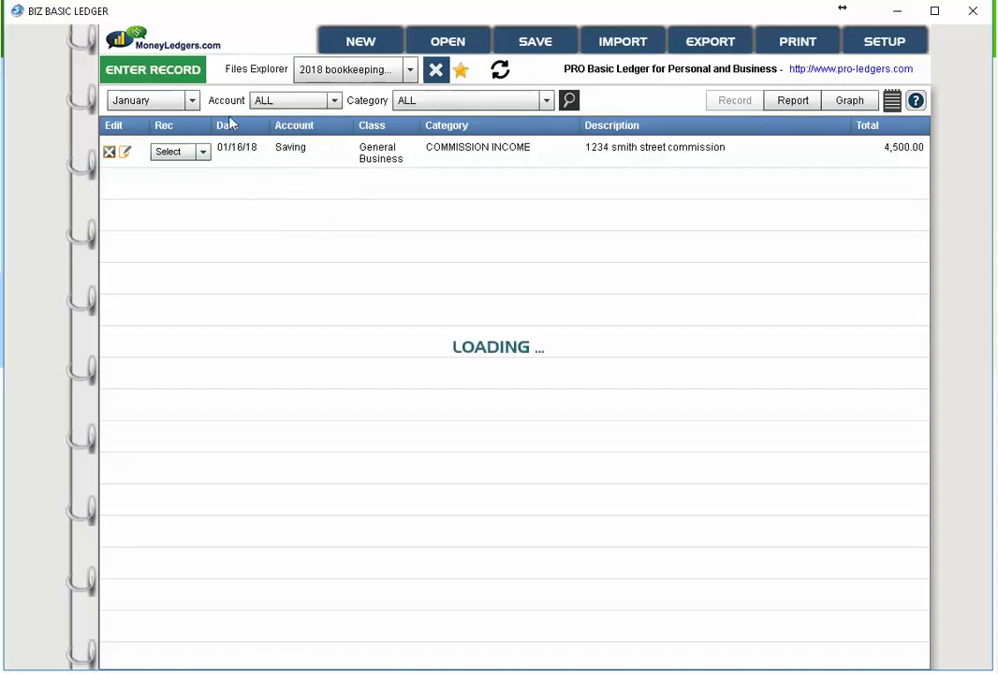
Step: Filter January to the COMMISSION INCOME category, view its report and graph, and return to the record list
left_click(539, 105)
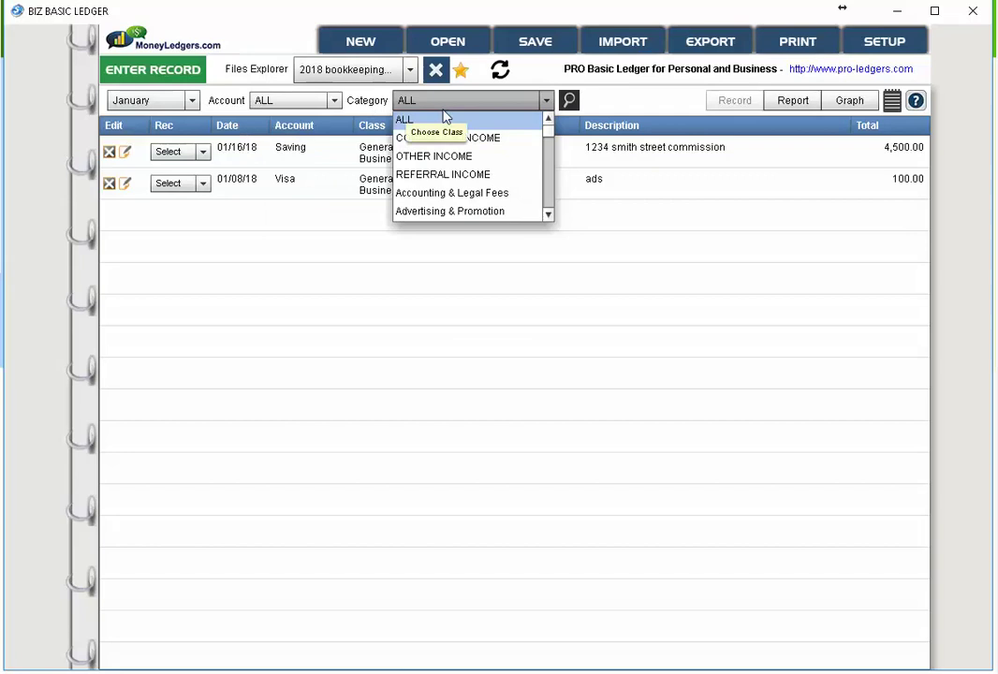
left_click(468, 138)
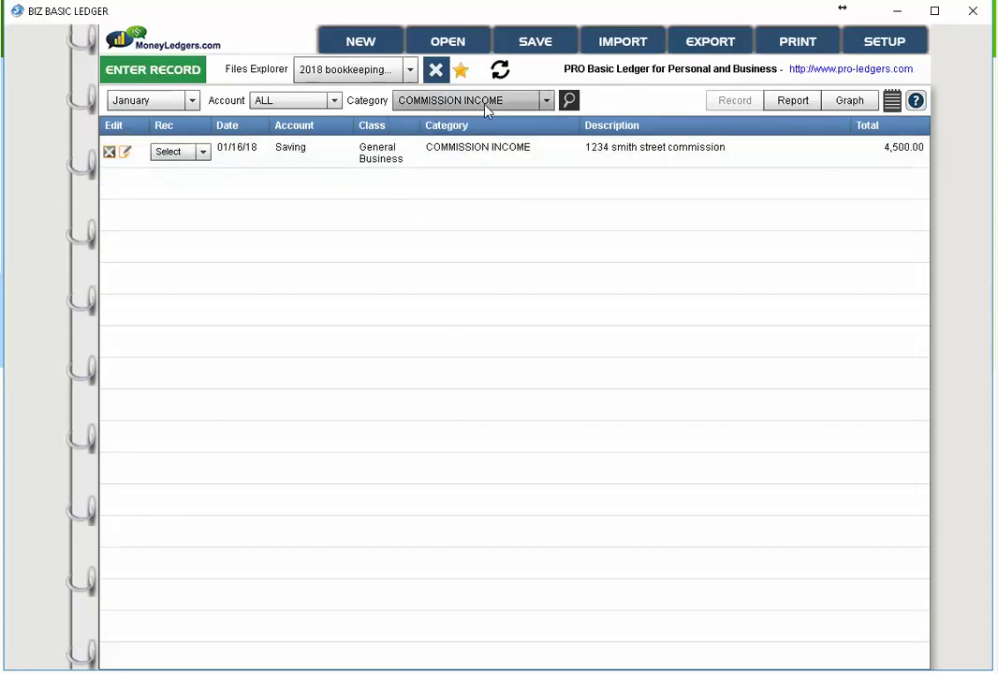
left_click(794, 100)
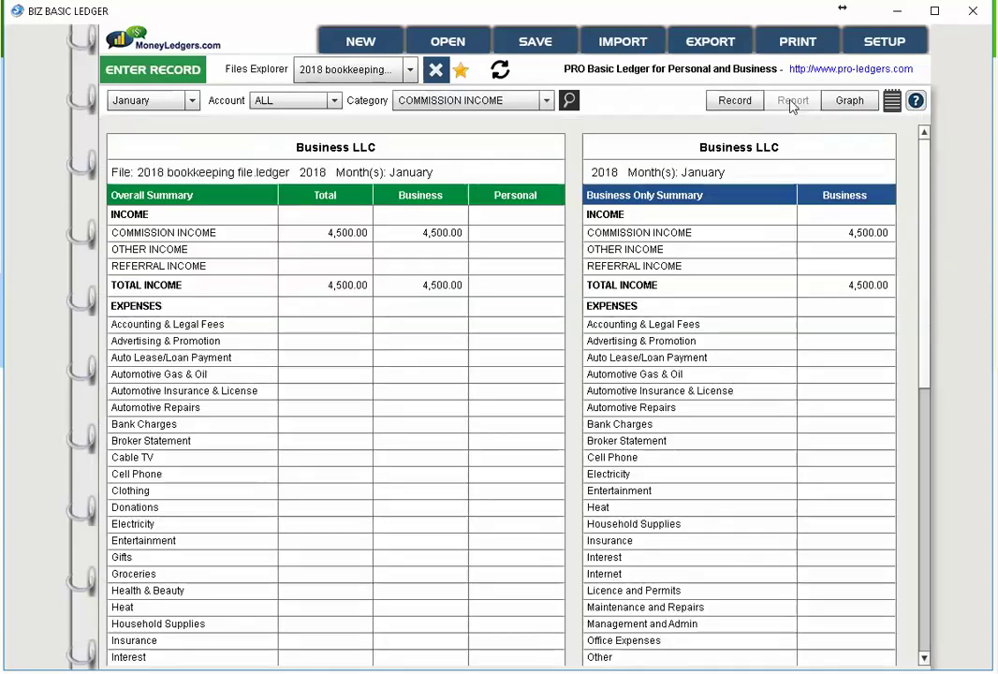
left_click(846, 103)
left_click(731, 100)
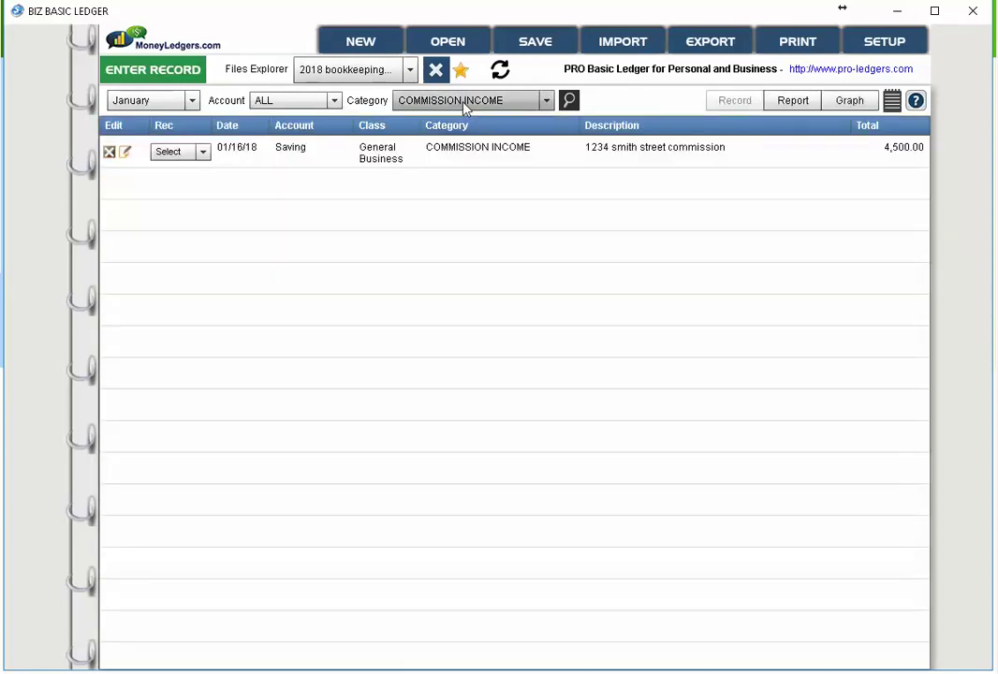
Step: Show the commission income records for the 1st Quarter, and set the period filter back to ALL
left_click(131, 100)
scroll(161, 210, "down", 3)
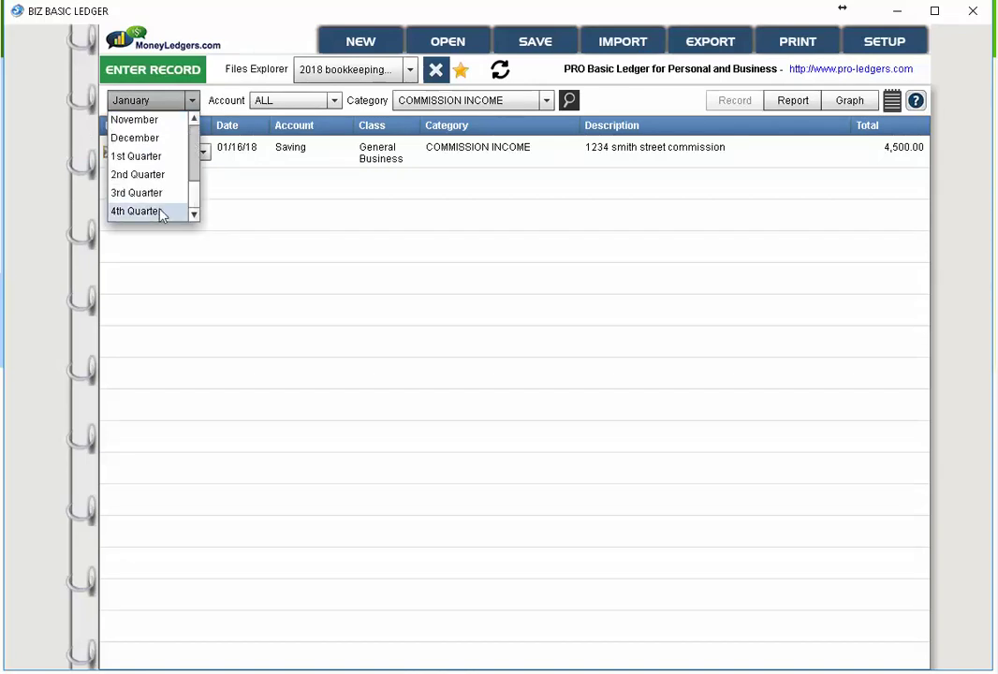
left_click(145, 157)
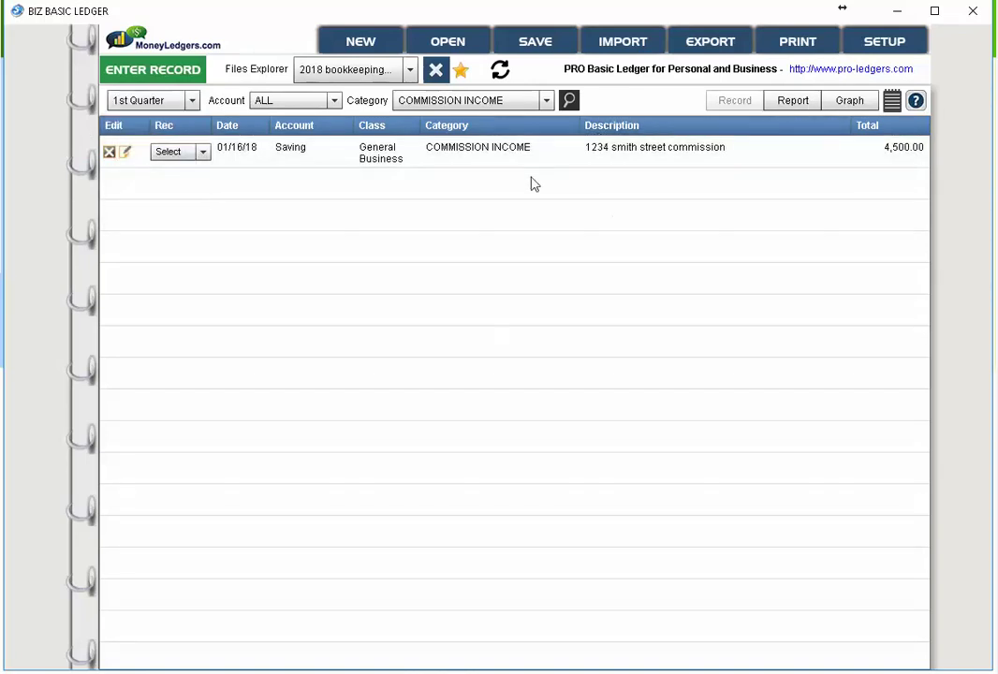
left_click(145, 101)
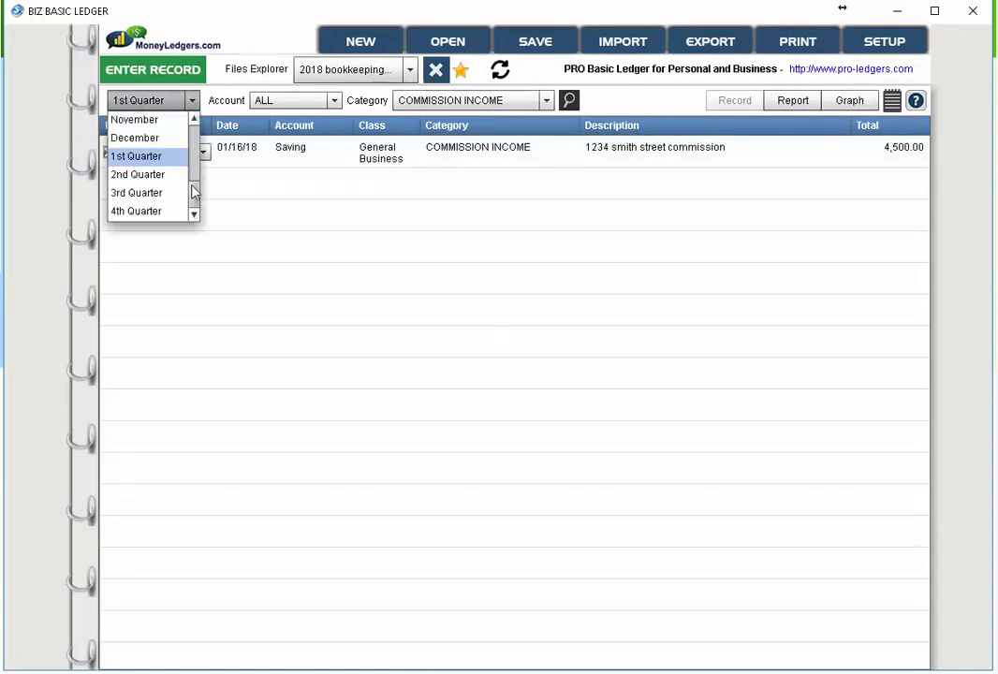
scroll(195, 192, "up", 4)
left_click(150, 119)
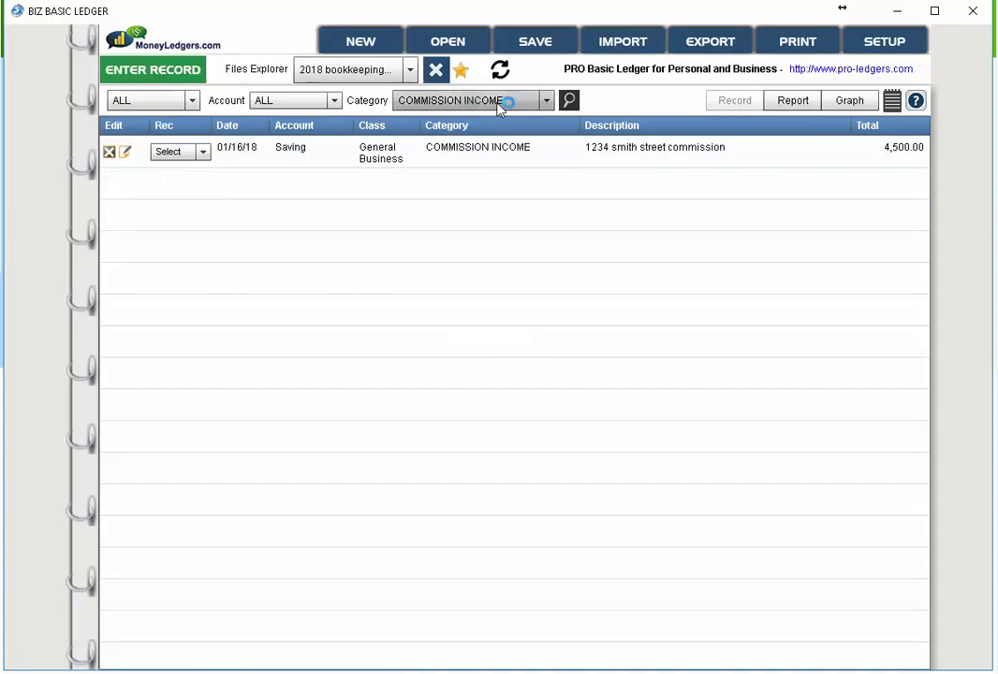
Step: Search the record descriptions for "smith" and set the category filter back to ALL
left_click(572, 105)
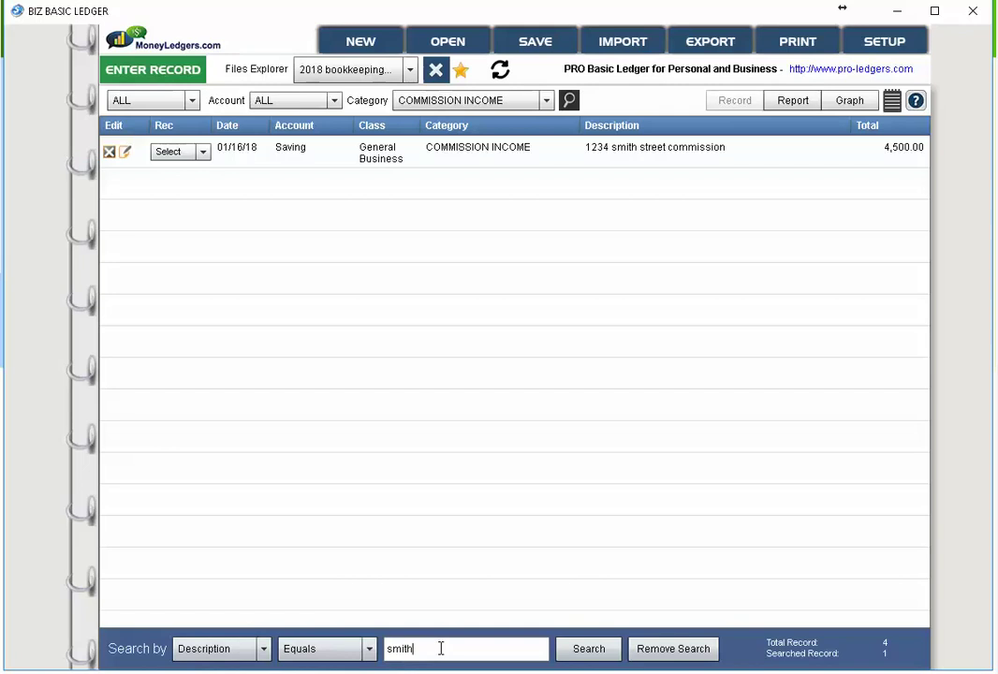
key("Return")
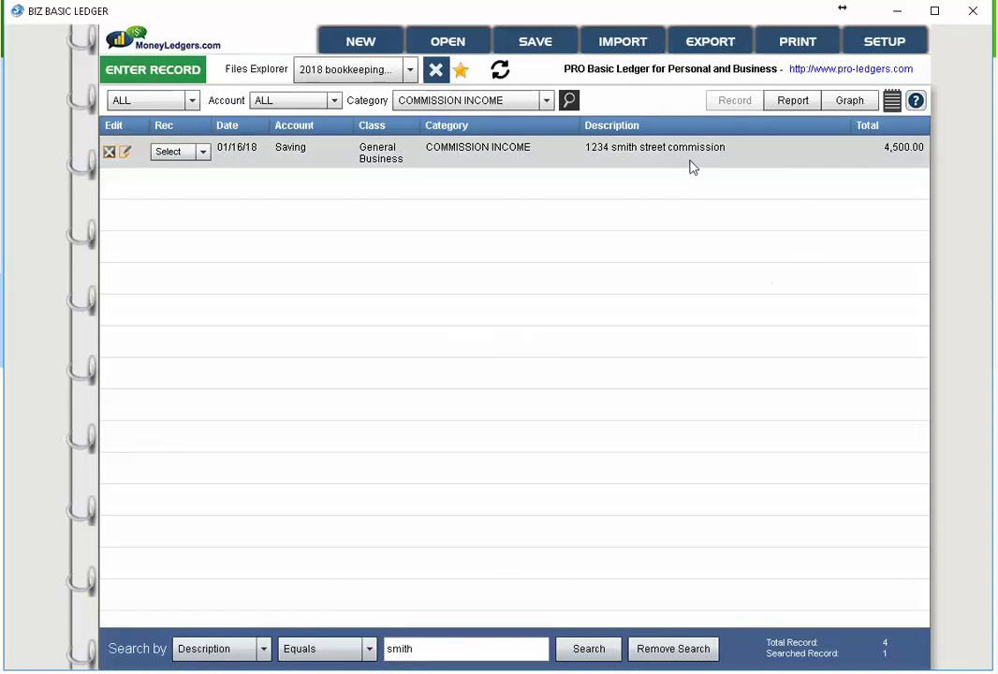
left_click(455, 101)
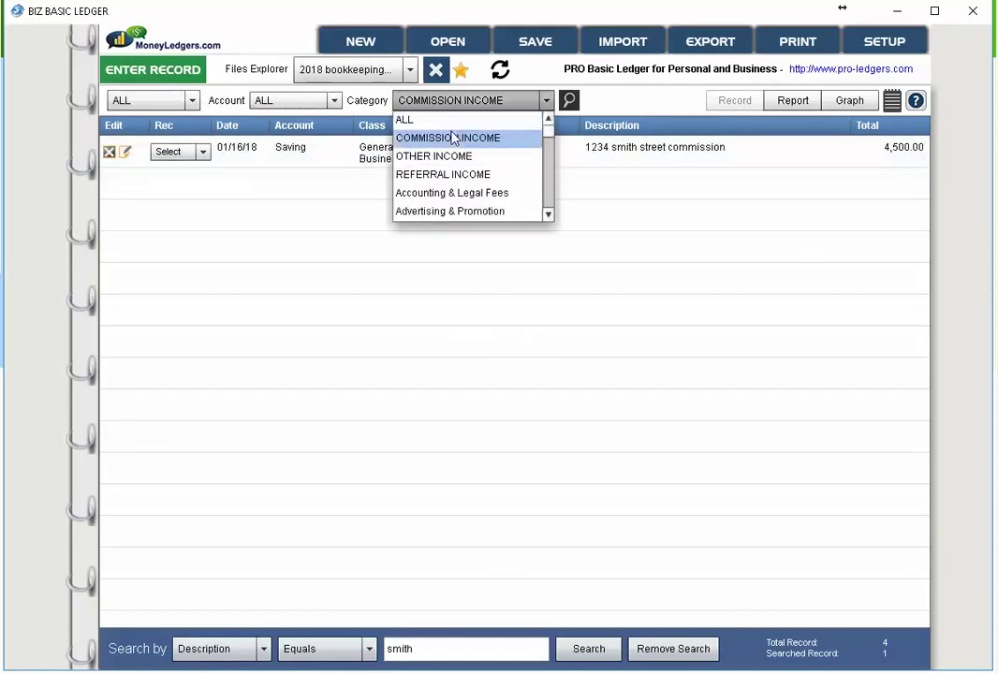
left_click(455, 121)
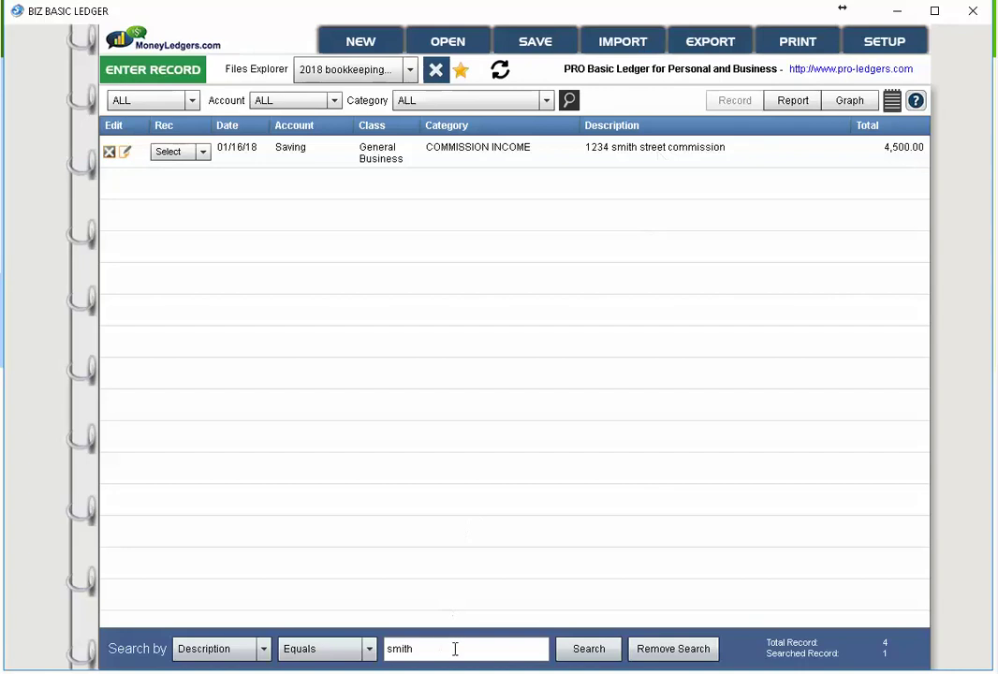
Step: Search for records with a total greater than 4000, then remove the search and close the search bar
left_click(312, 658)
left_click(314, 657)
left_click(257, 650)
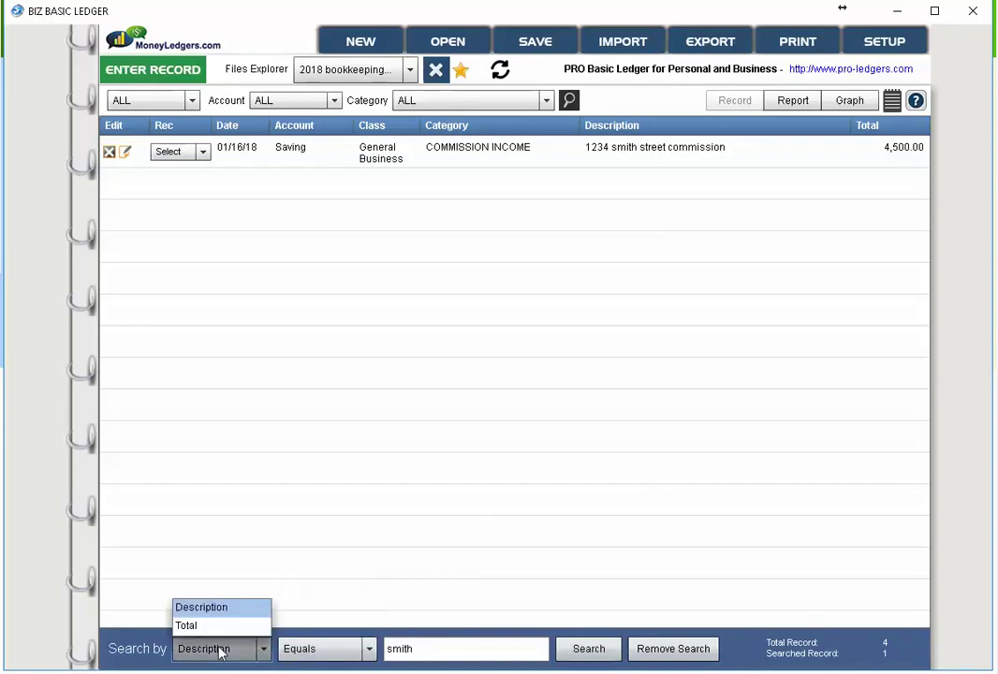
left_click(225, 625)
left_click(314, 649)
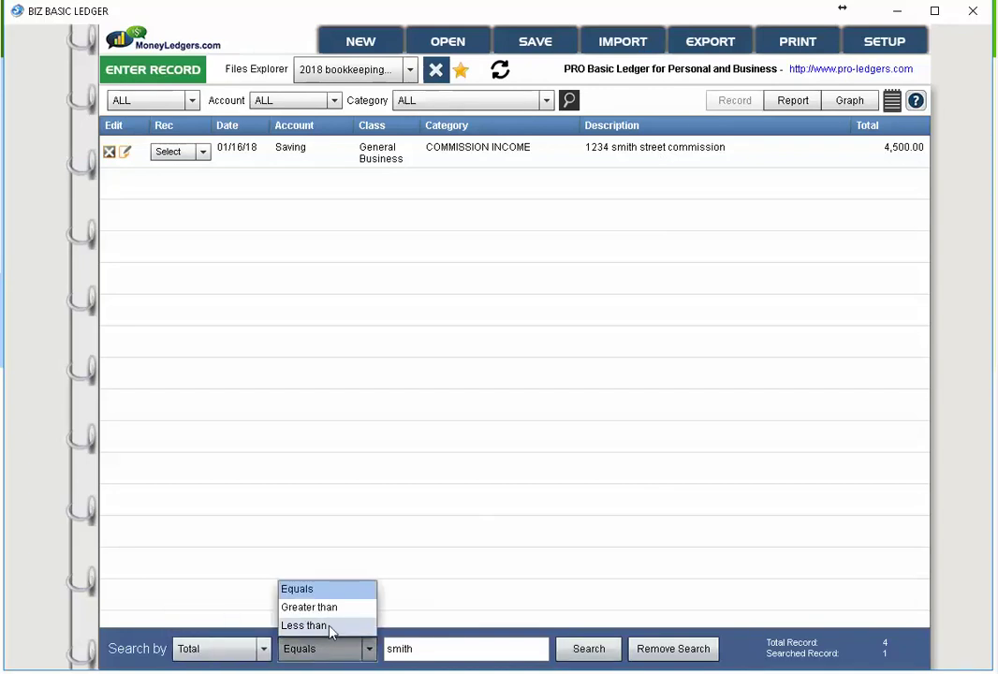
left_click(309, 607)
left_click_drag(423, 652, 99, 635)
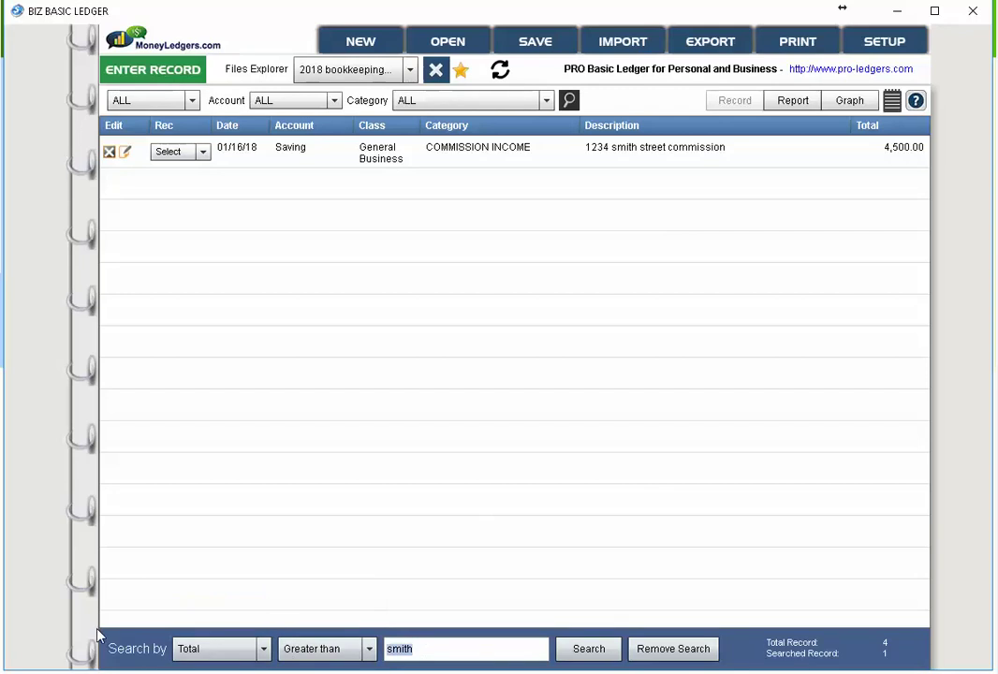
type("4000")
left_click(573, 647)
left_click(671, 646)
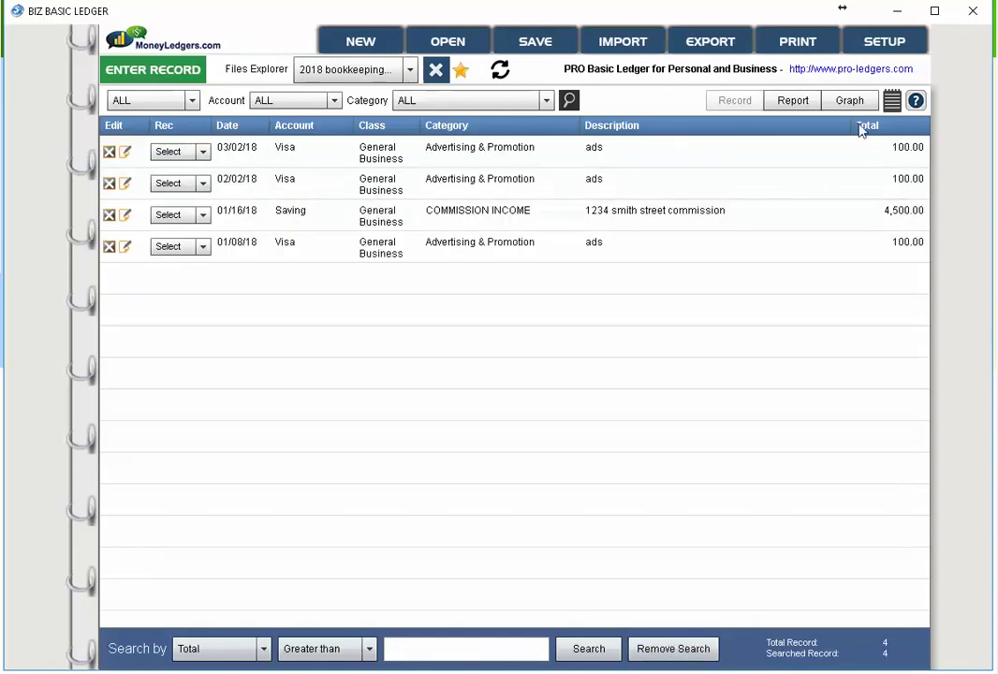
left_click(570, 103)
left_click(570, 103)
left_click(569, 103)
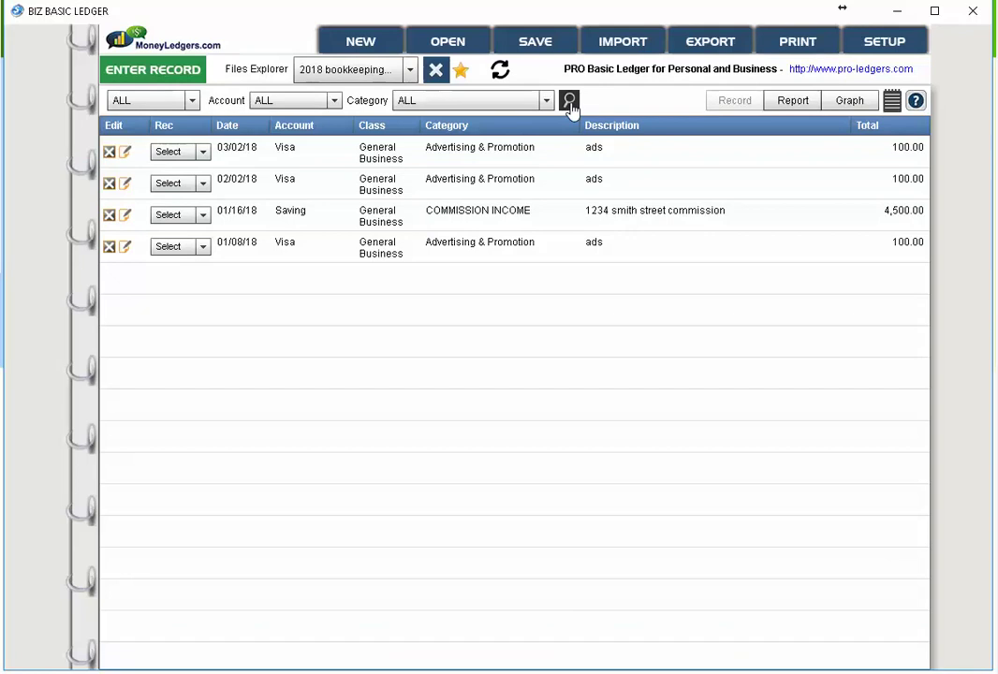
Step: Search the record descriptions for "shell", then remove the search and close the search bar
left_click(569, 103)
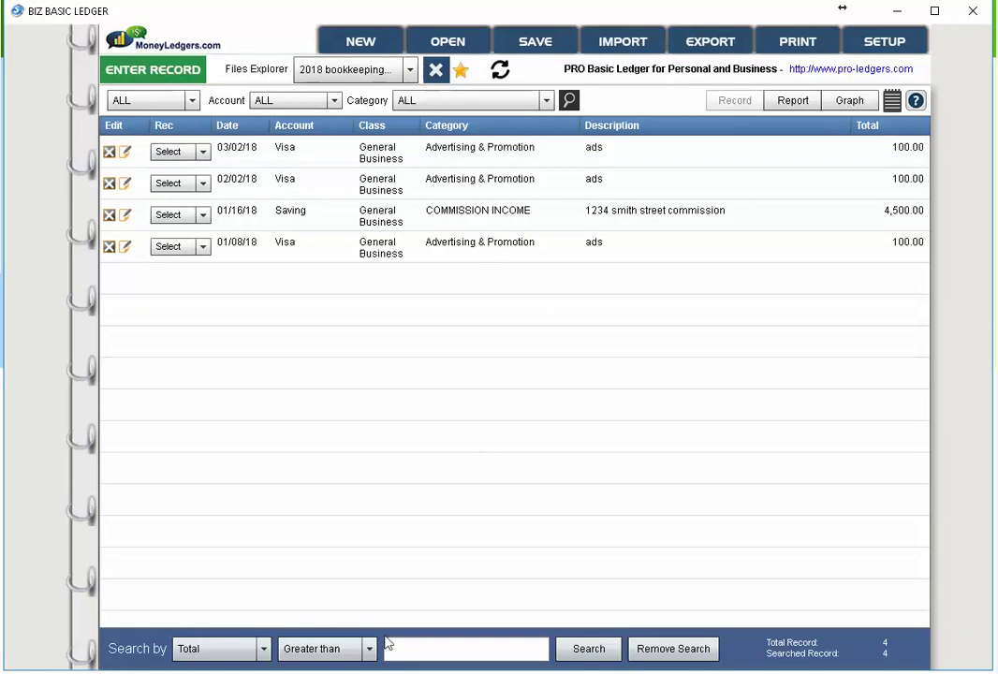
left_click(220, 649)
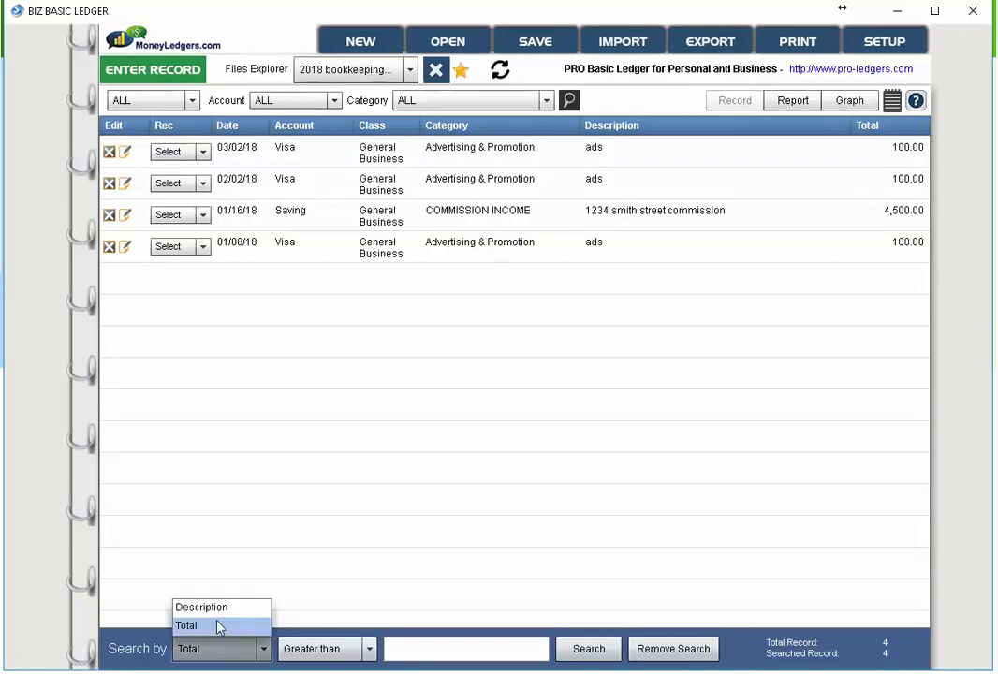
left_click(223, 611)
left_click(322, 653)
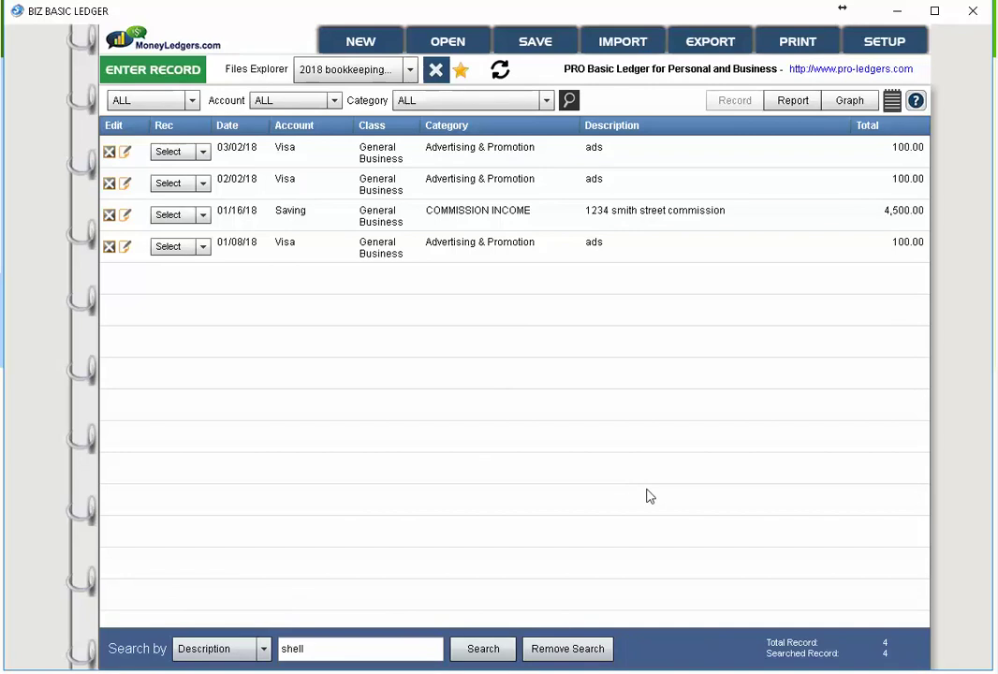
left_click(480, 648)
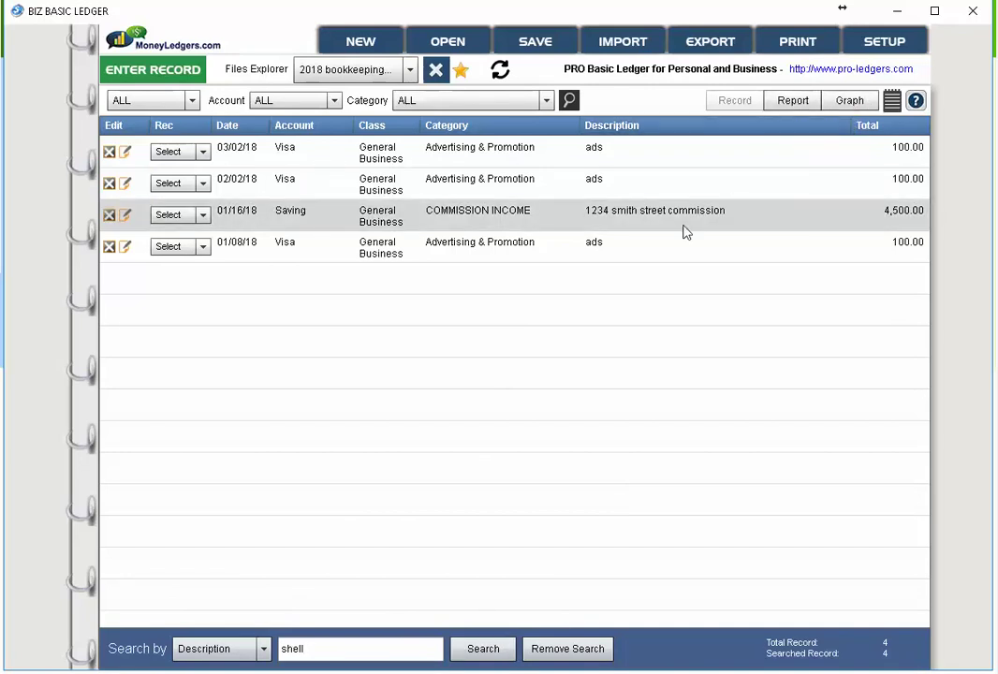
left_click(575, 648)
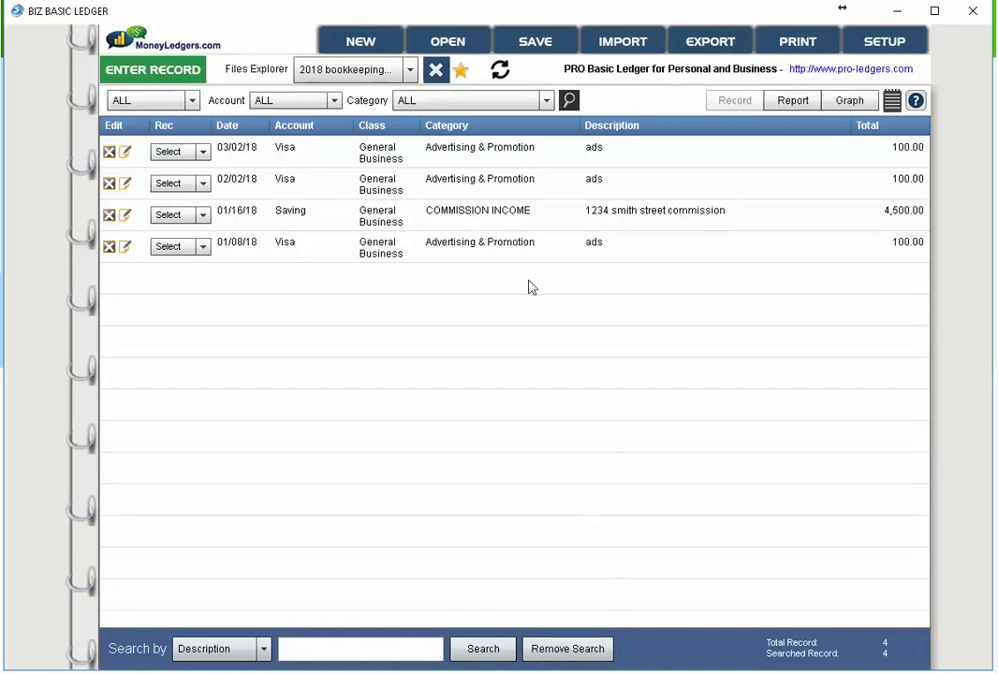
left_click(571, 101)
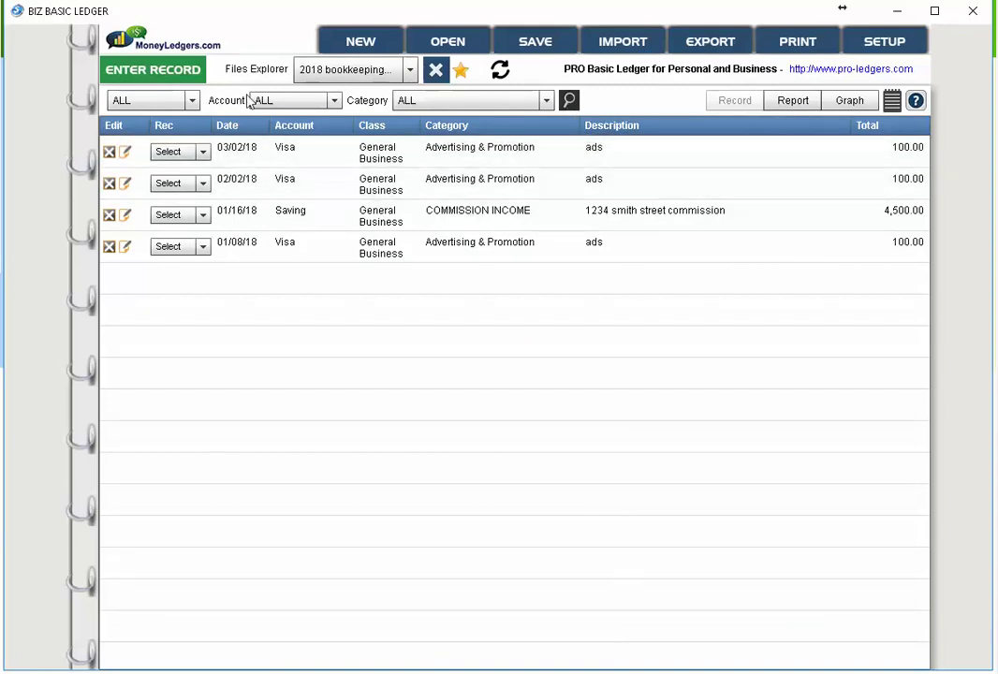
Step: Add the open 2018 bookkeeping file to the program's current files
left_click(461, 74)
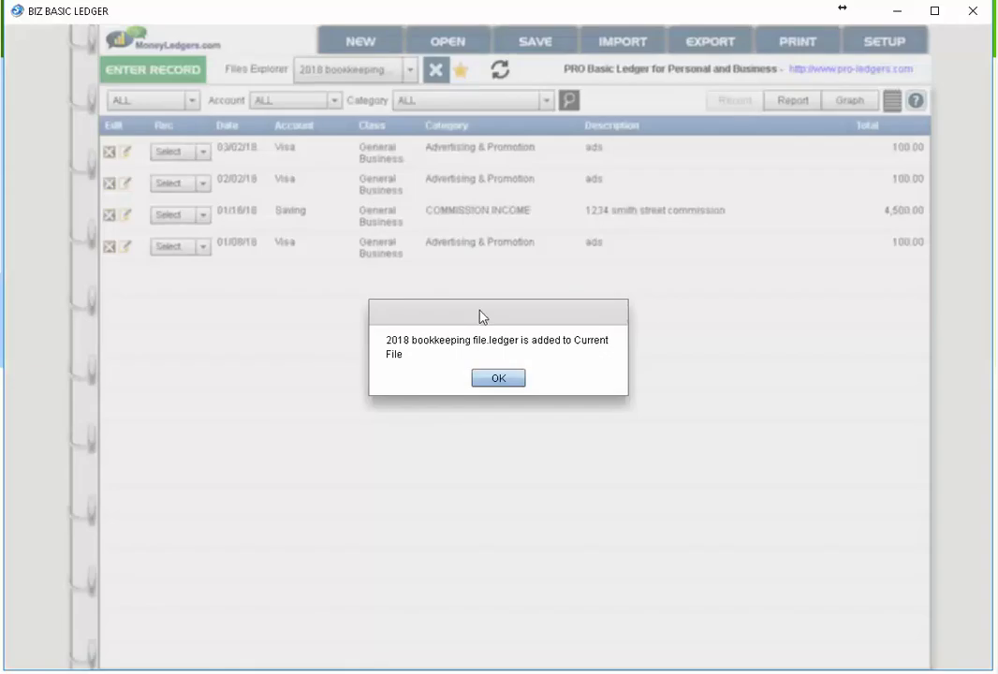
left_click(504, 382)
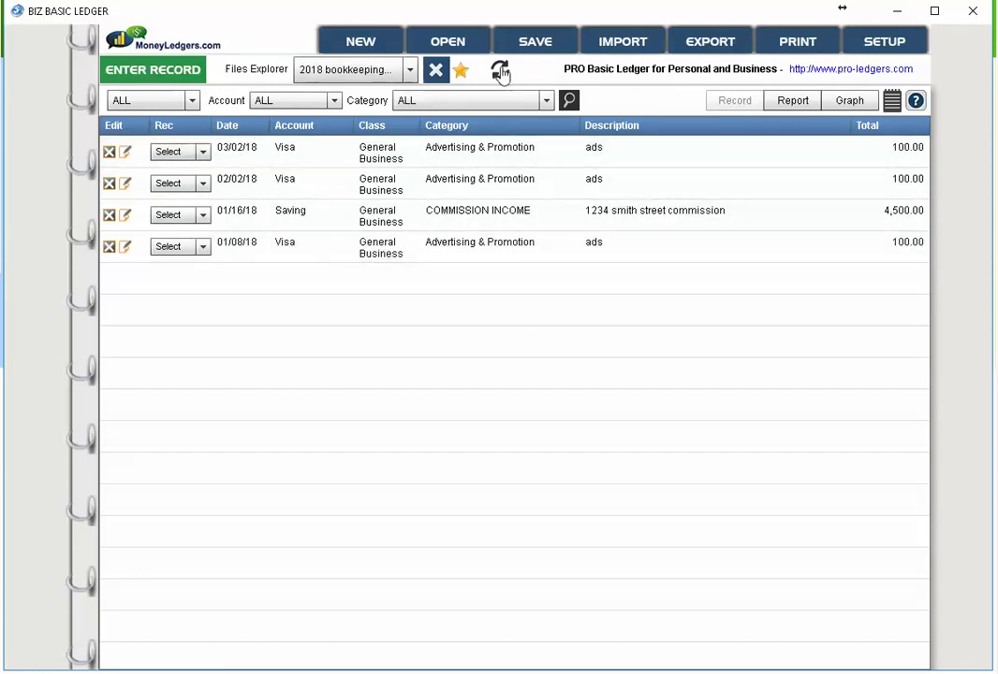
Step: Refresh the ledger and save the bookkeeping file
left_click(500, 71)
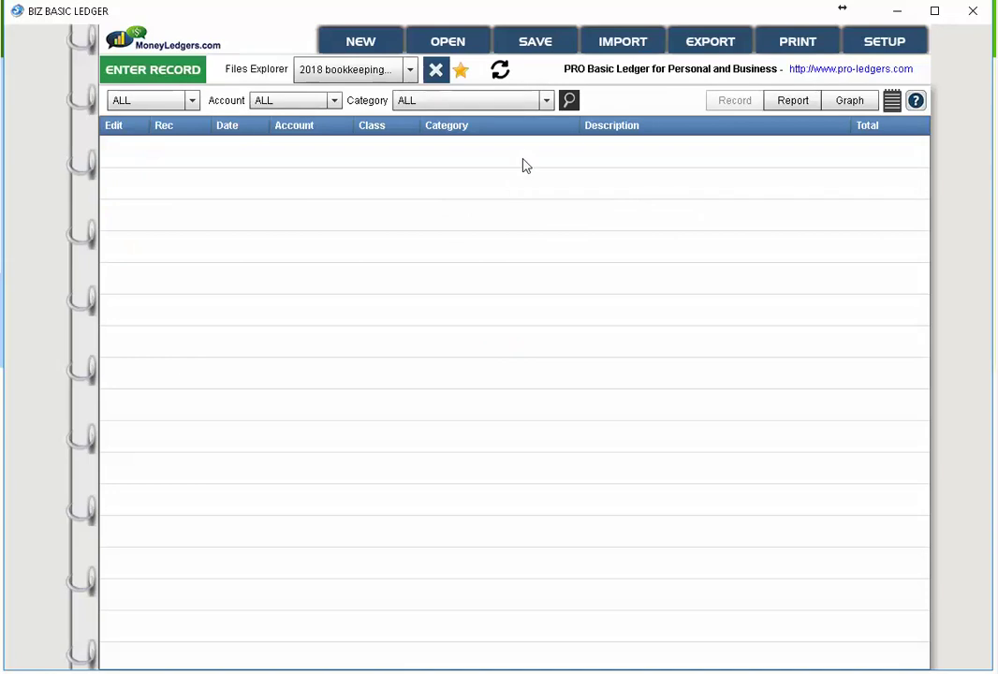
left_click(540, 44)
left_click(499, 371)
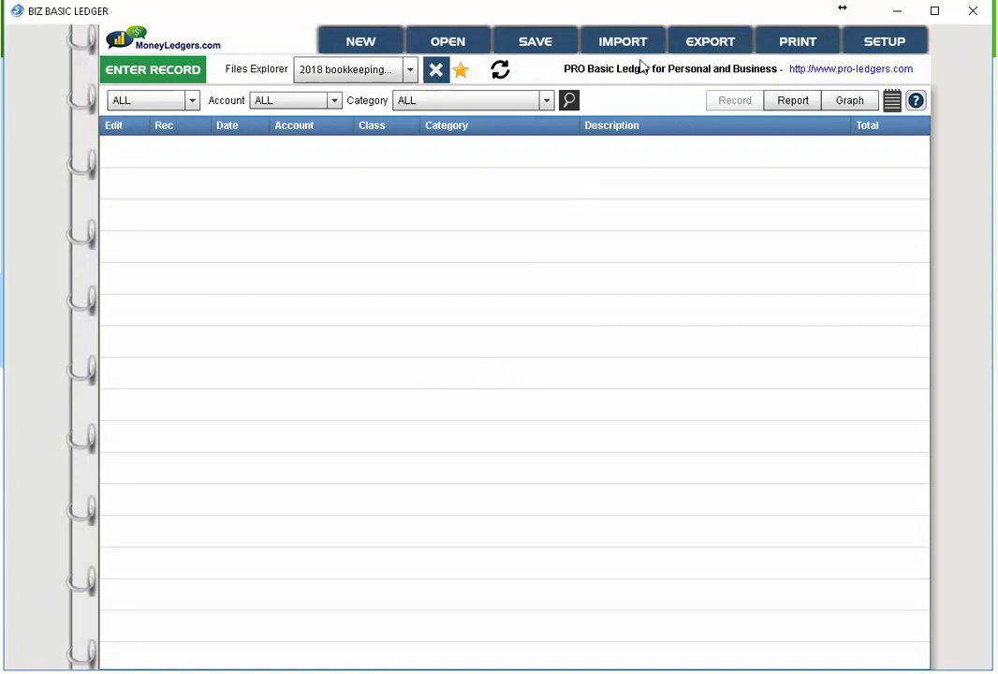
Step: Look at the business types offered for a new ledger file, and return to the record list
left_click(358, 47)
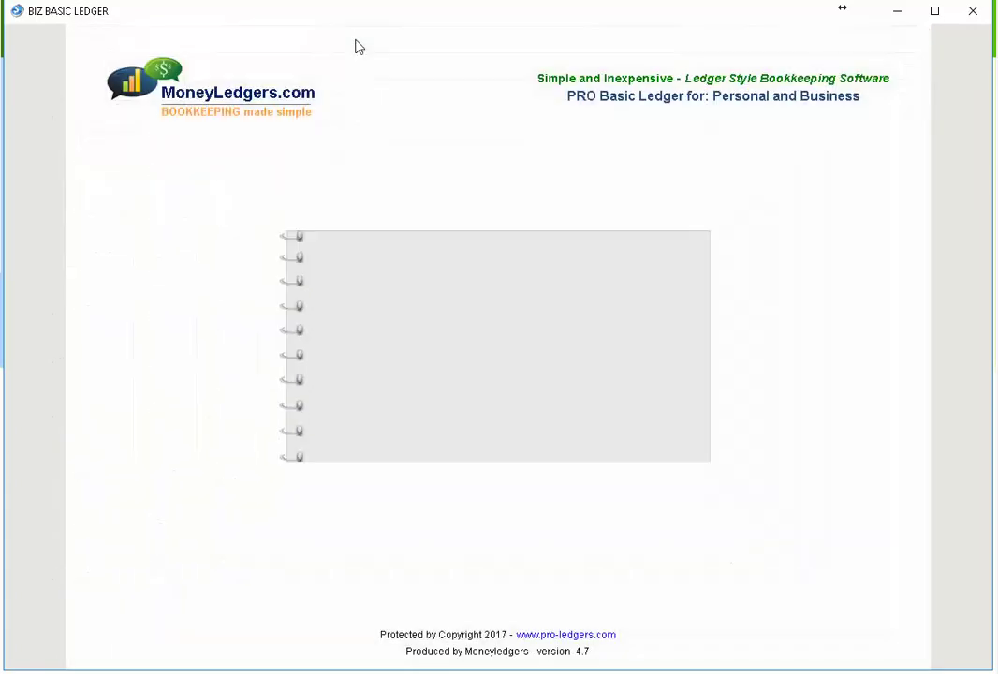
left_click(698, 253)
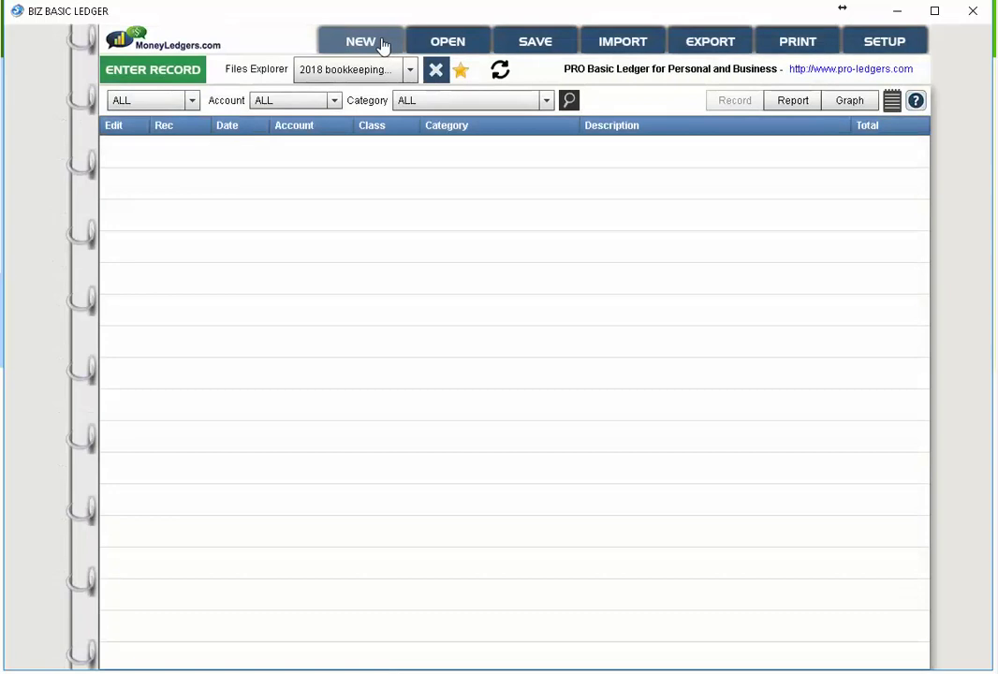
left_click(381, 42)
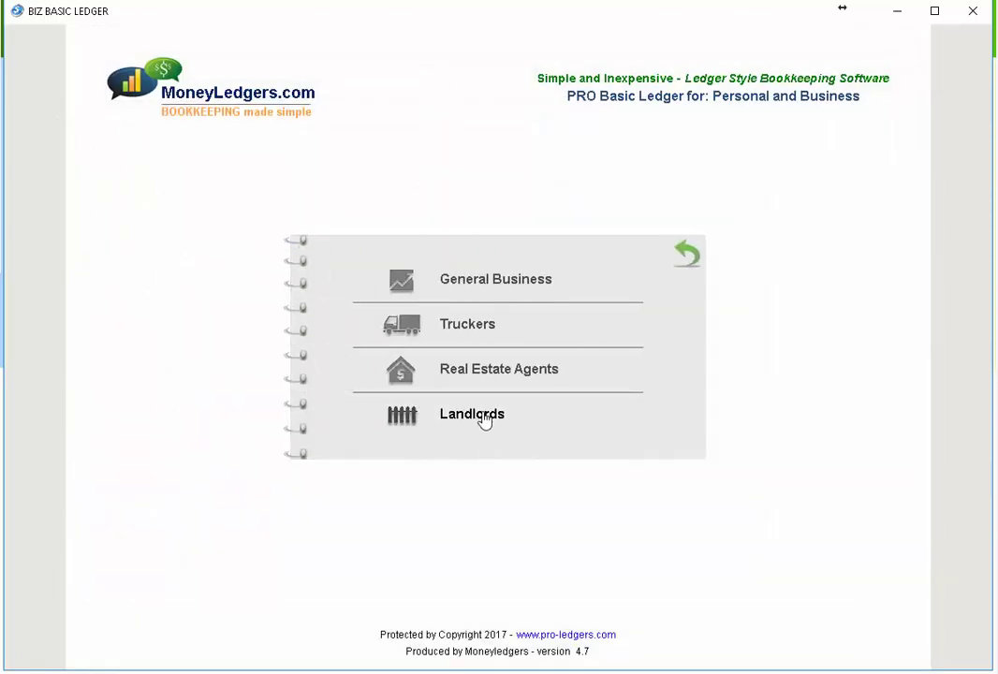
left_click(697, 257)
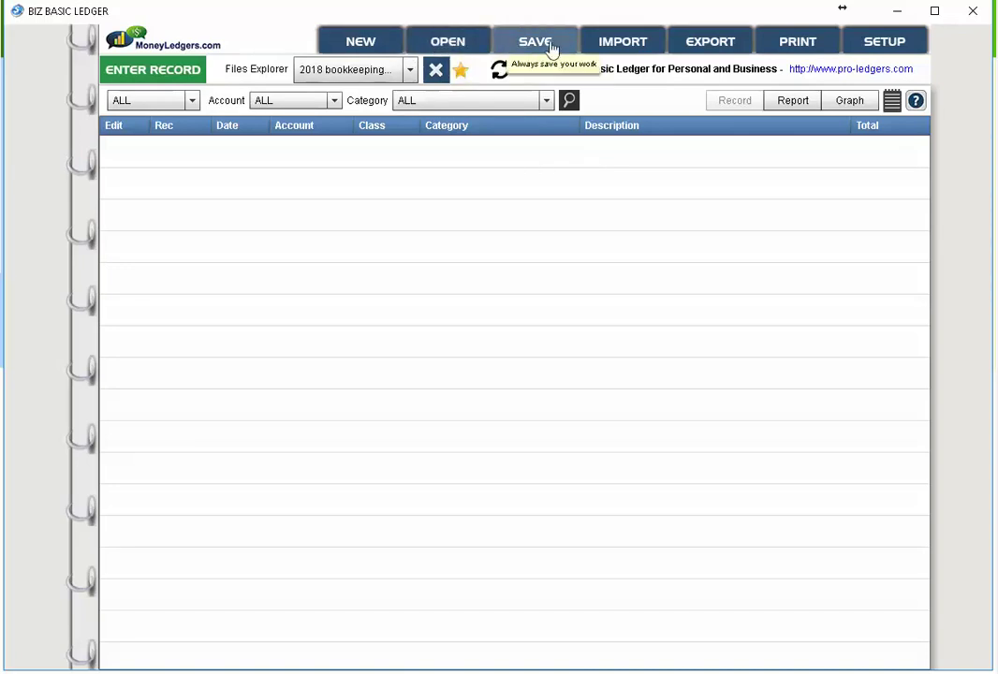
Step: Look at the import manager for bringing CSV entries into the ledger, and return to the record list
left_click(631, 44)
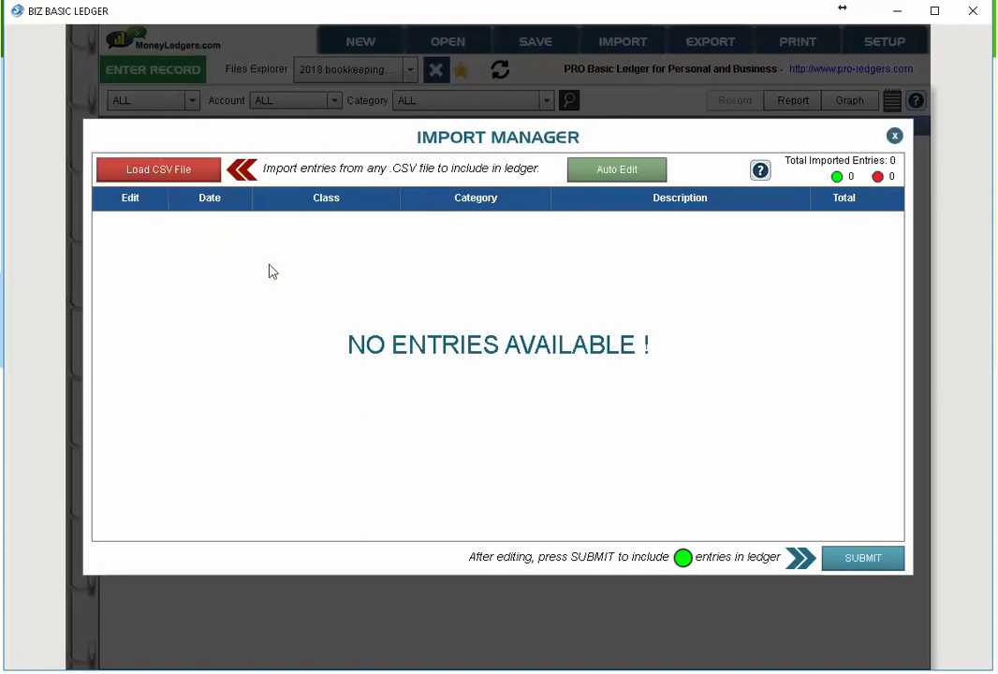
left_click(706, 45)
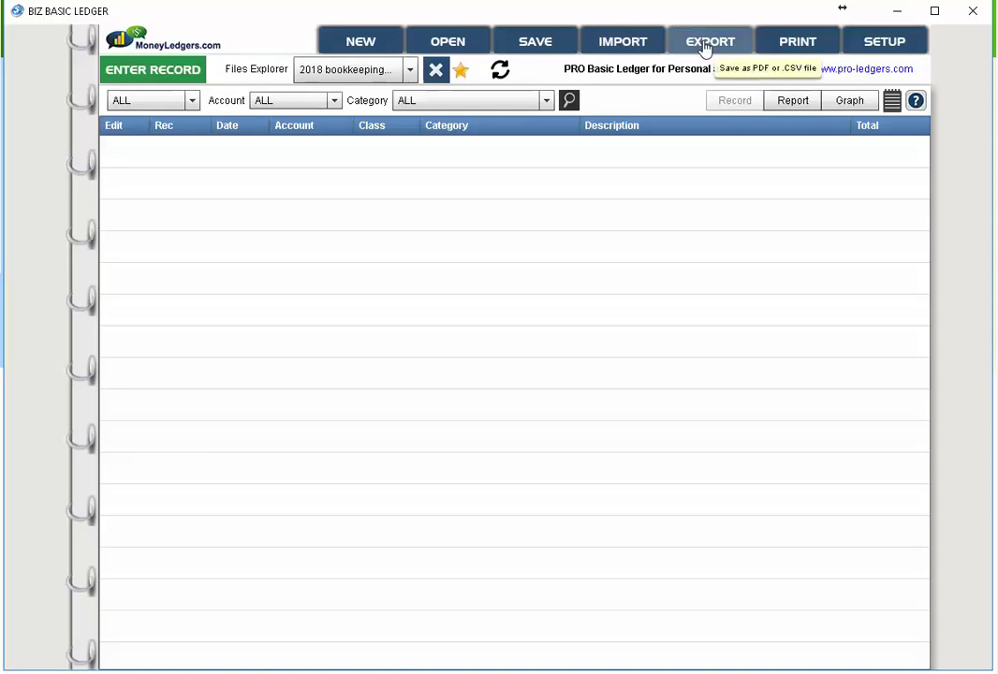
Step: Review what can be exported and in which file formats, keeping Record as the selection, and leave without exporting
left_click(708, 45)
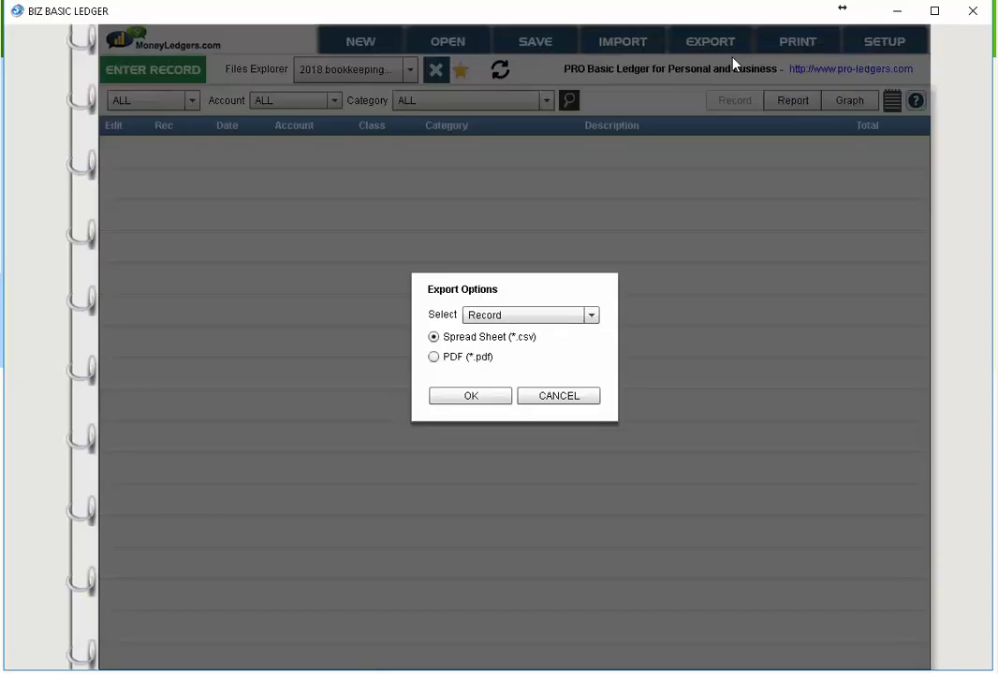
left_click(503, 321)
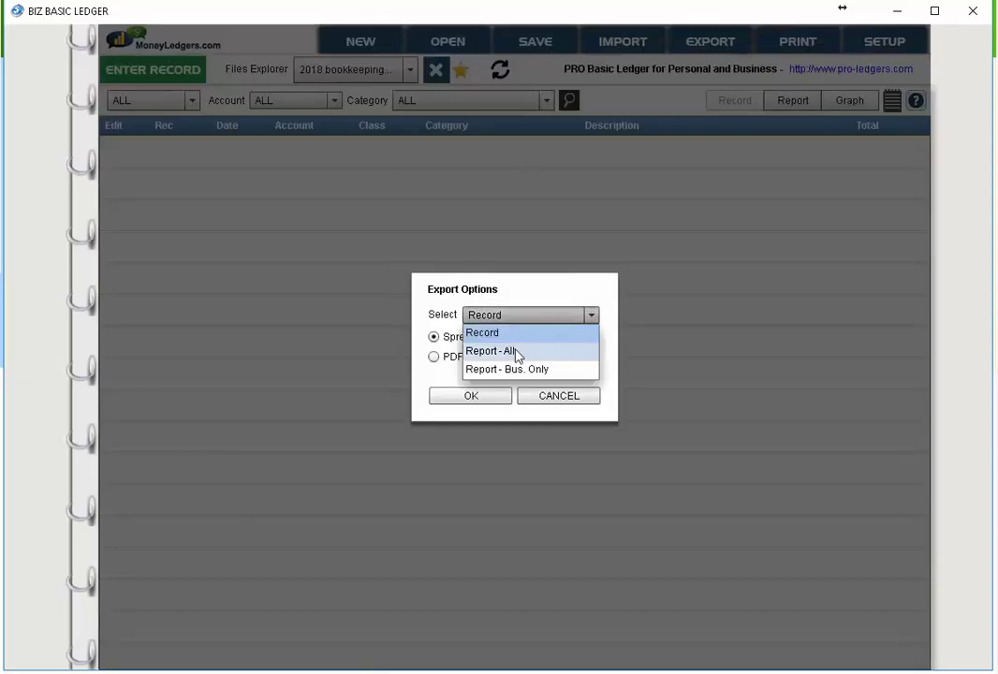
left_click(562, 333)
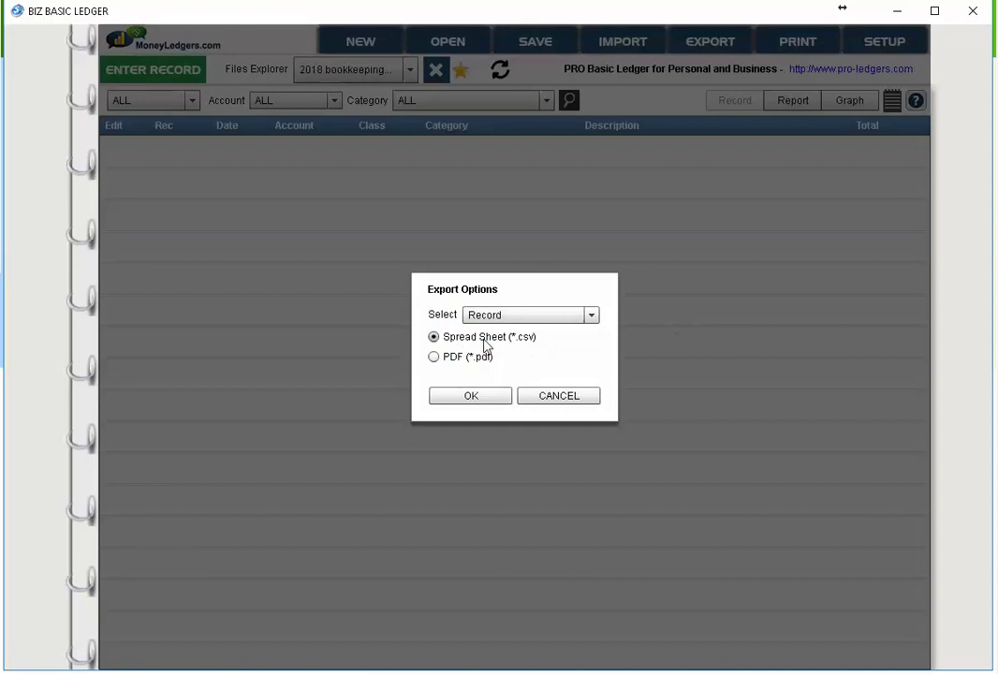
left_click(558, 396)
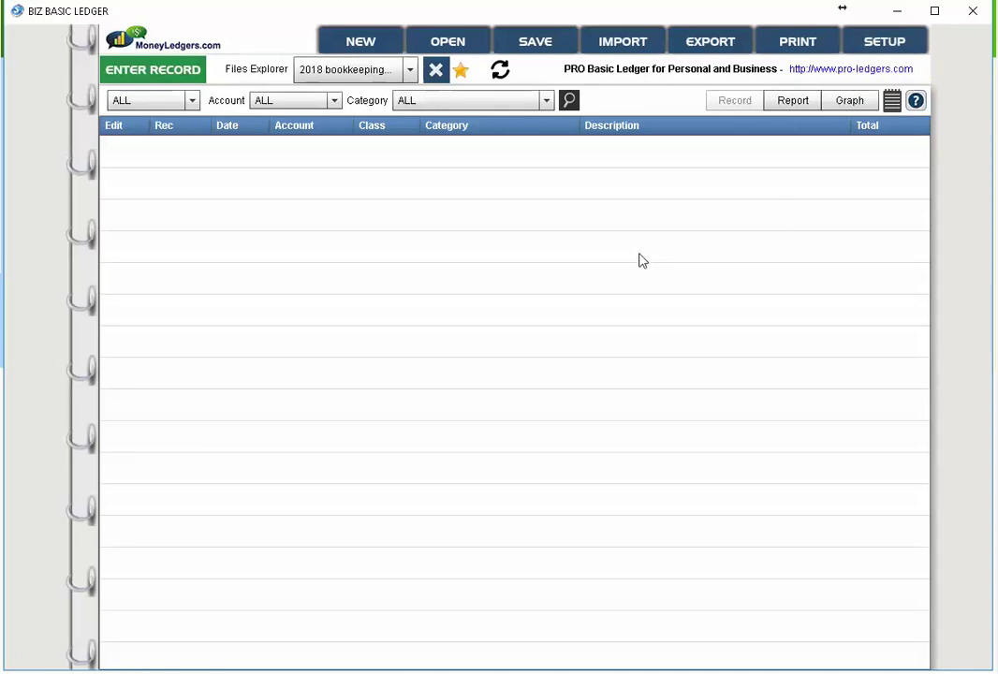
Step: Save the changes to the 2018 bookkeeping file
left_click(539, 46)
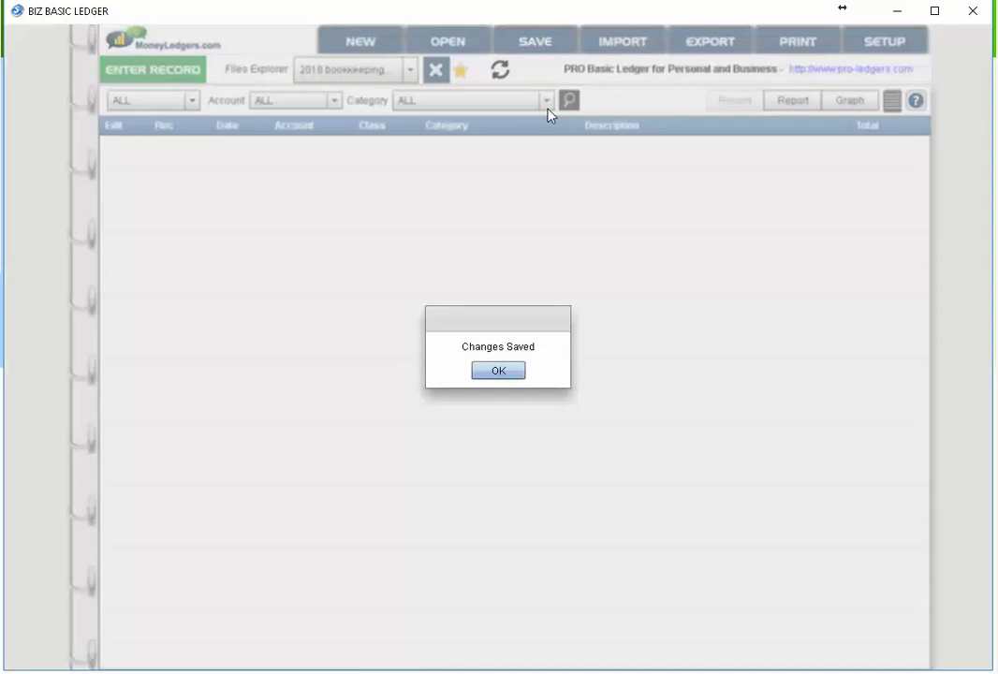
left_click(504, 374)
left_click(434, 69)
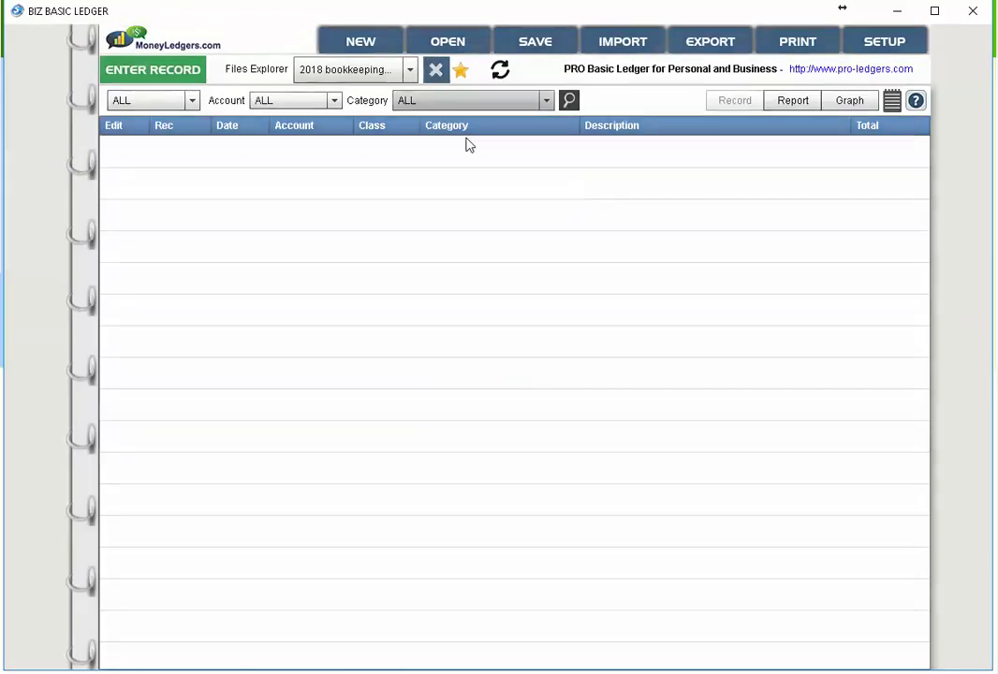